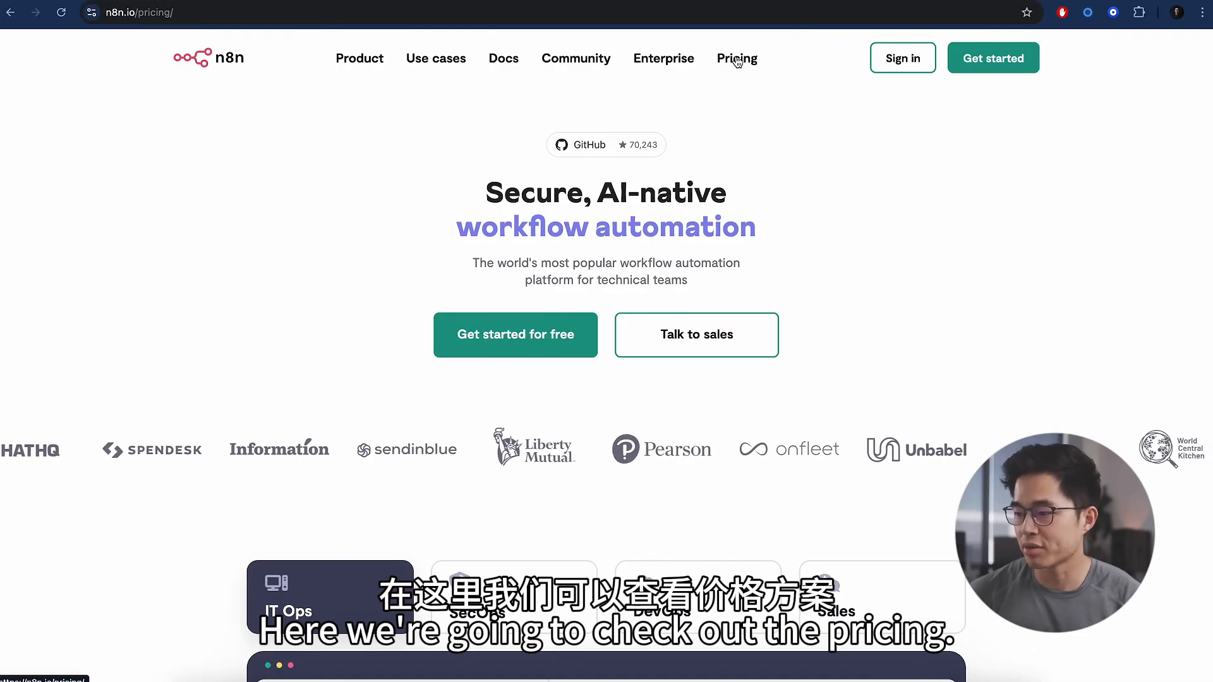
- Show the n8n cloud plan prices with monthly billing
{"action": "scroll", "coordinate": [276, 461], "scroll_direction": "down", "scroll_amount": 2}
{"action": "scroll", "coordinate": [276, 461], "scroll_direction": "down", "scroll_amount": 1}
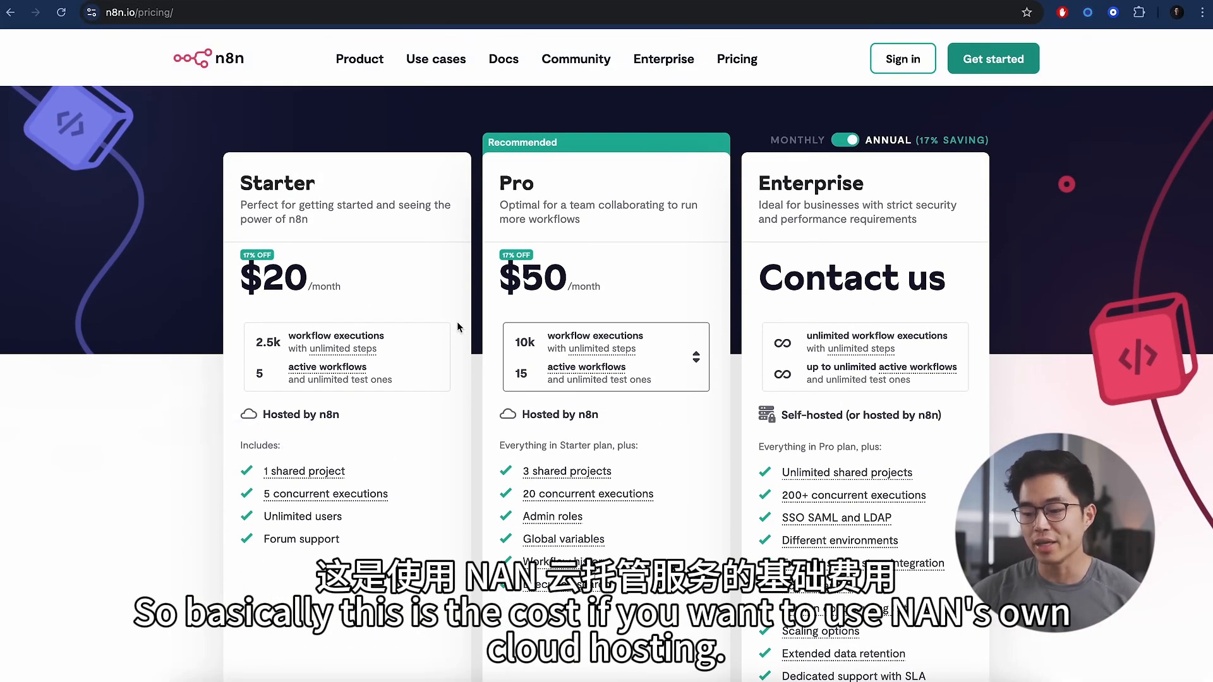
{"action": "left_click", "coordinate": [845, 140]}
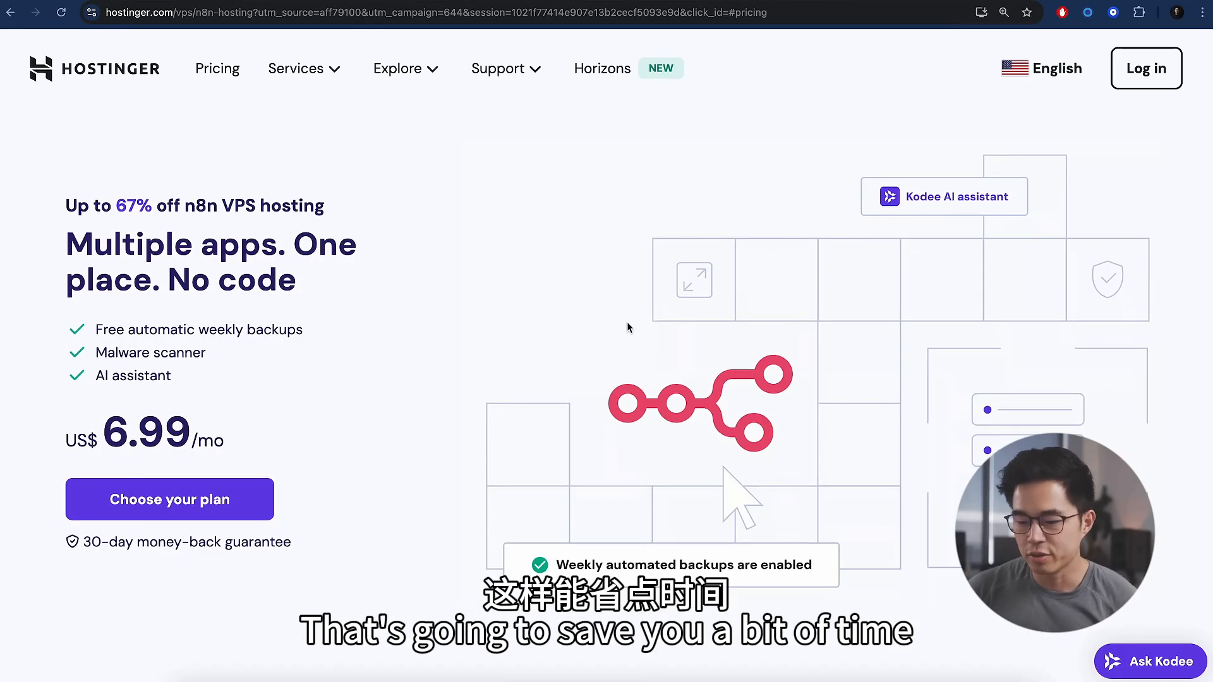
- Add Hostinger's KVM 2 n8n VPS plan to the cart for 24 months at US$ 6.99/month
{"action": "left_click", "coordinate": [202, 500]}
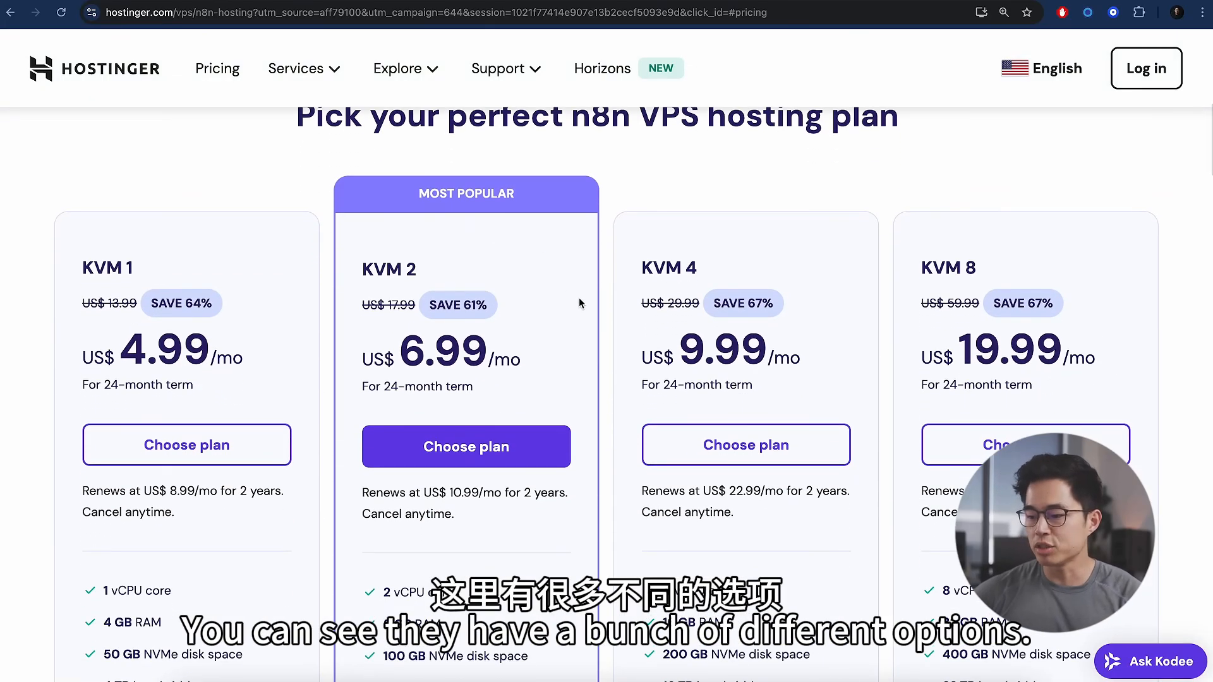
{"action": "scroll", "coordinate": [579, 298], "scroll_direction": "down", "scroll_amount": 1}
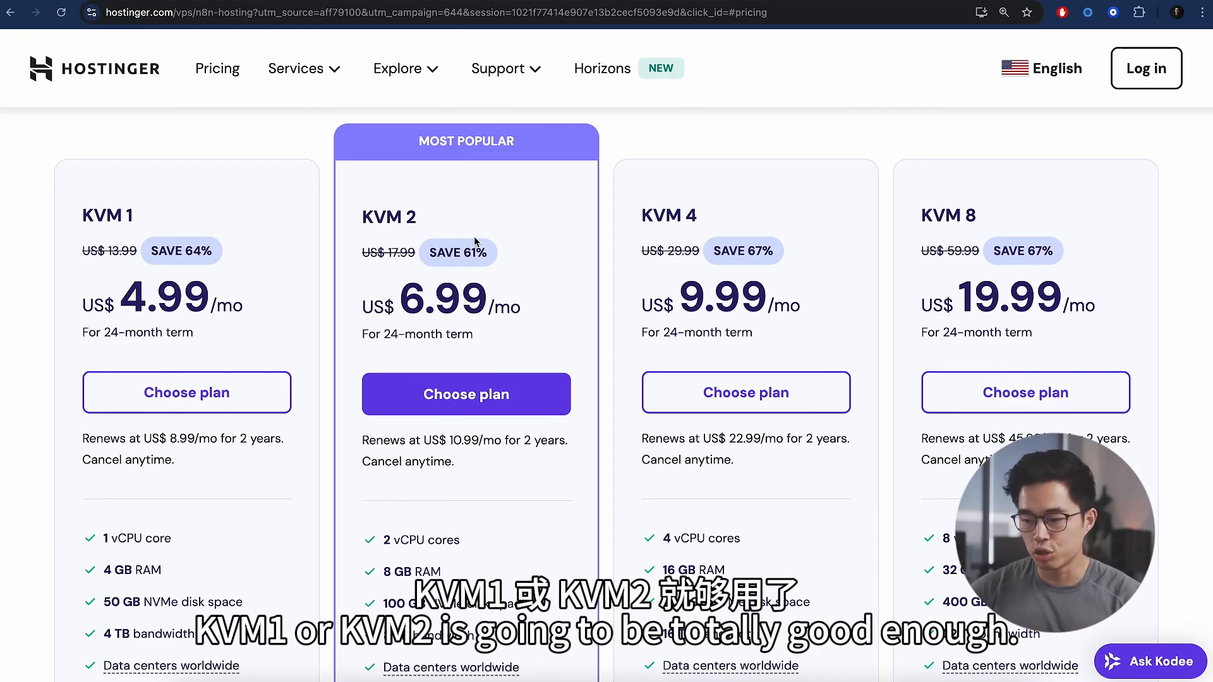
{"action": "scroll", "coordinate": [604, 372], "scroll_direction": "down", "scroll_amount": 2}
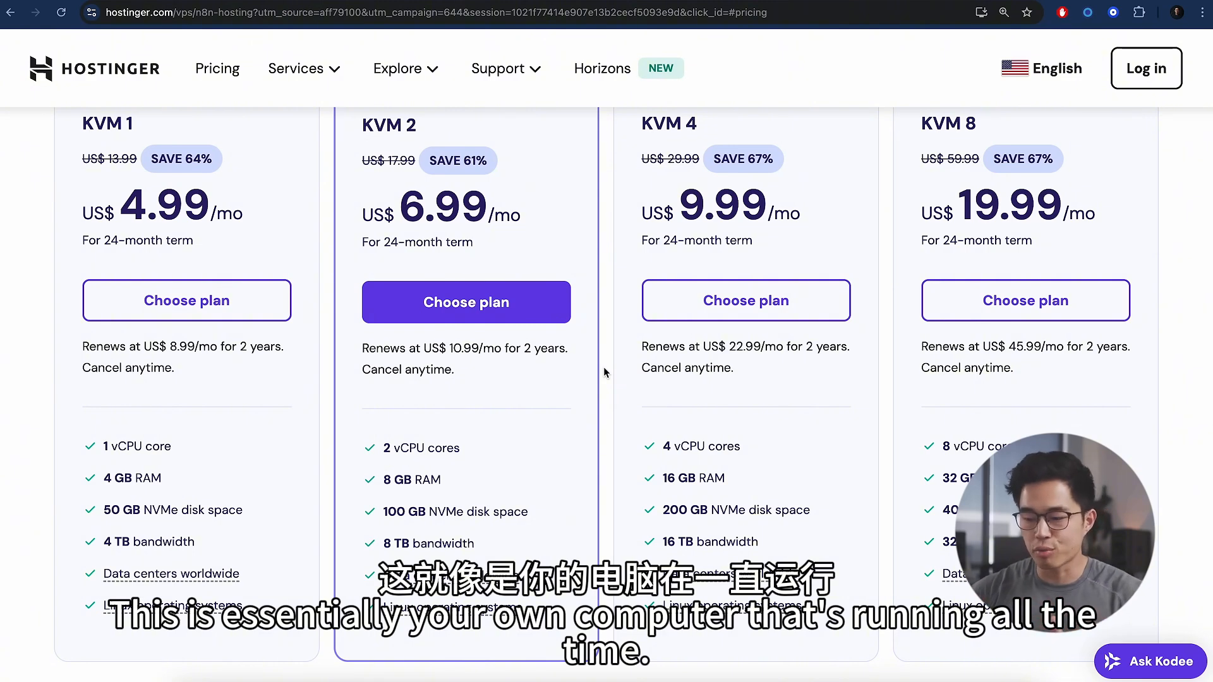
{"action": "scroll", "coordinate": [604, 372], "scroll_direction": "up", "scroll_amount": 1}
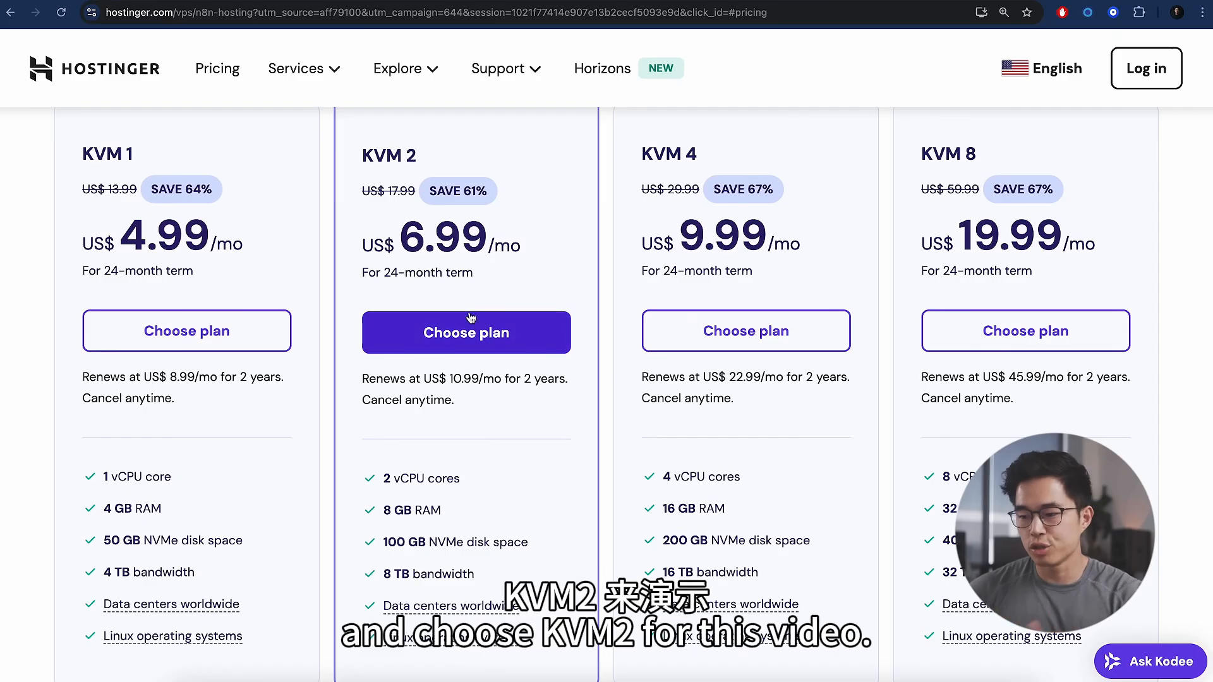
{"action": "left_click", "coordinate": [477, 335]}
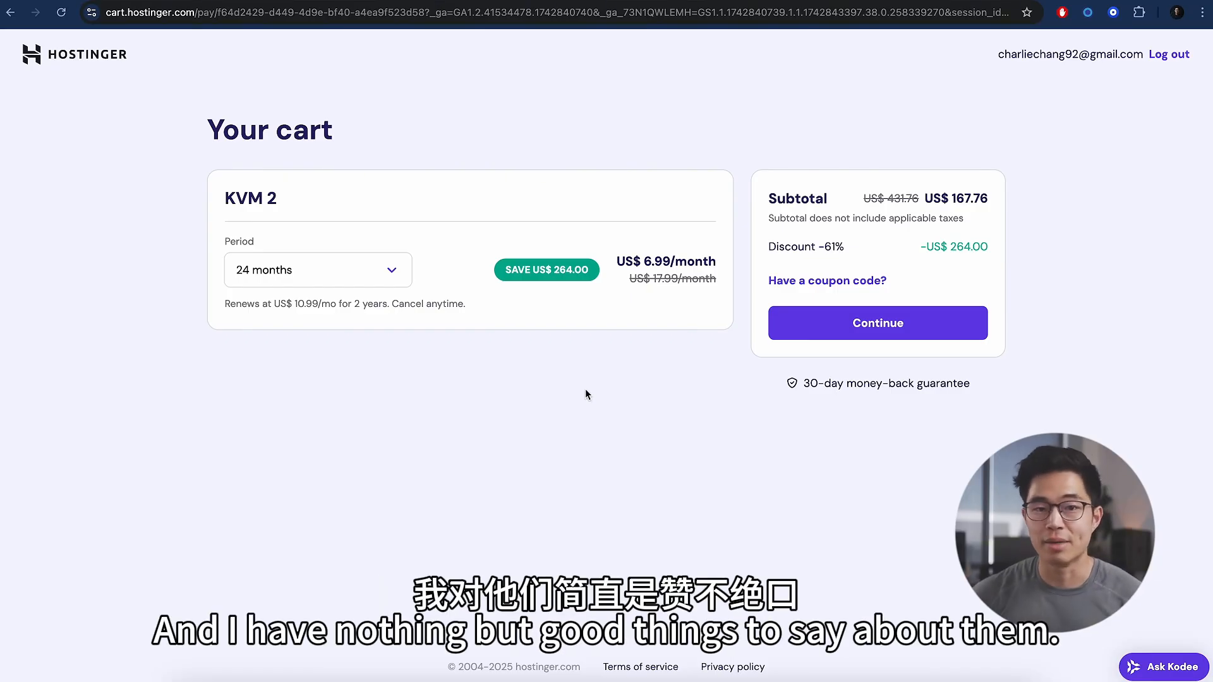
- Keep the 24-month period and apply a coupon code for 10% off, totalling US$ 150.98
{"action": "left_click", "coordinate": [360, 266]}
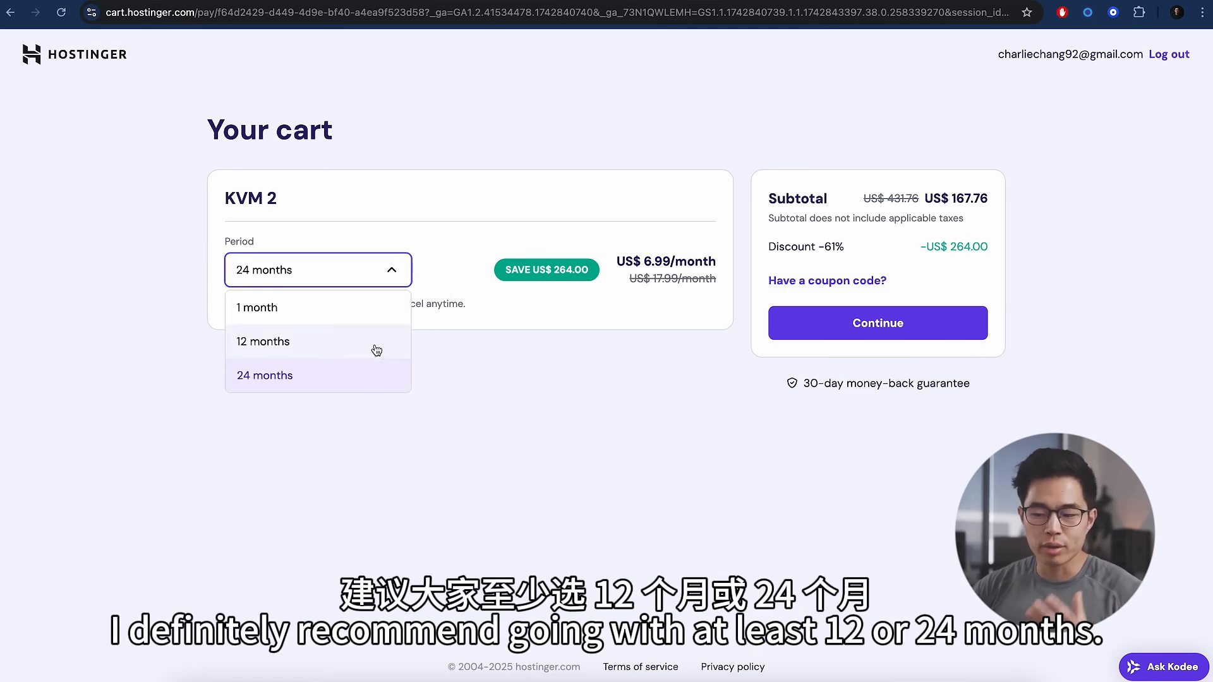
{"action": "left_click", "coordinate": [527, 384]}
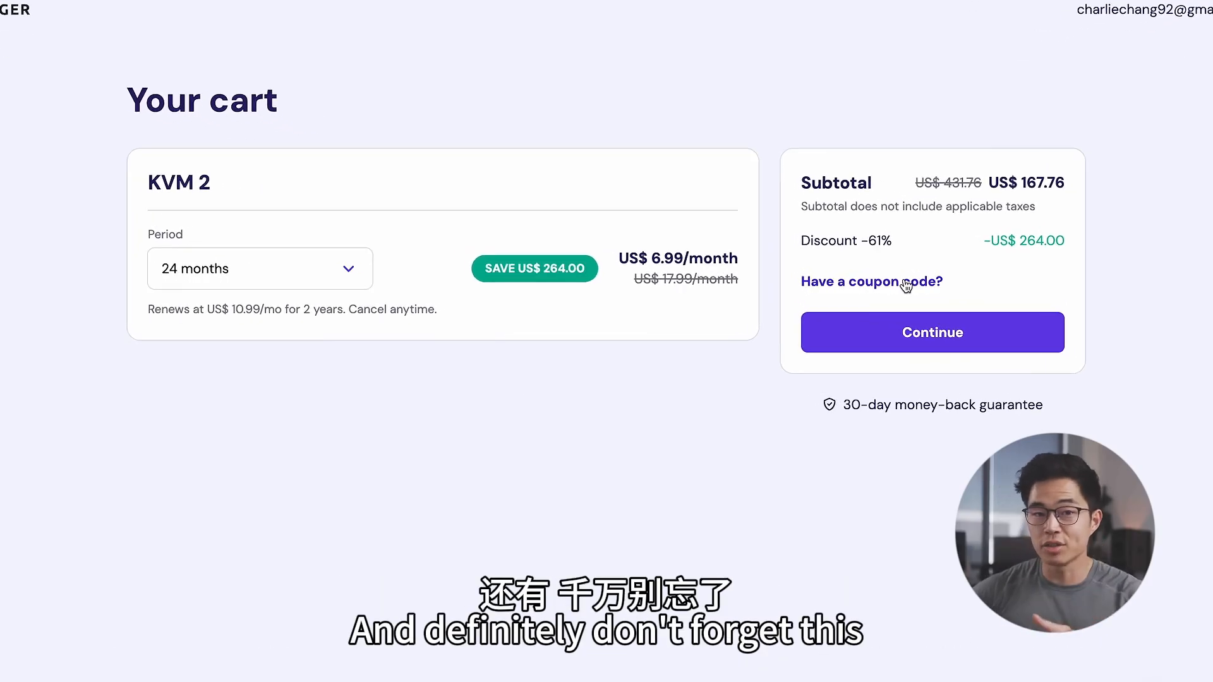
{"action": "left_click", "coordinate": [904, 284]}
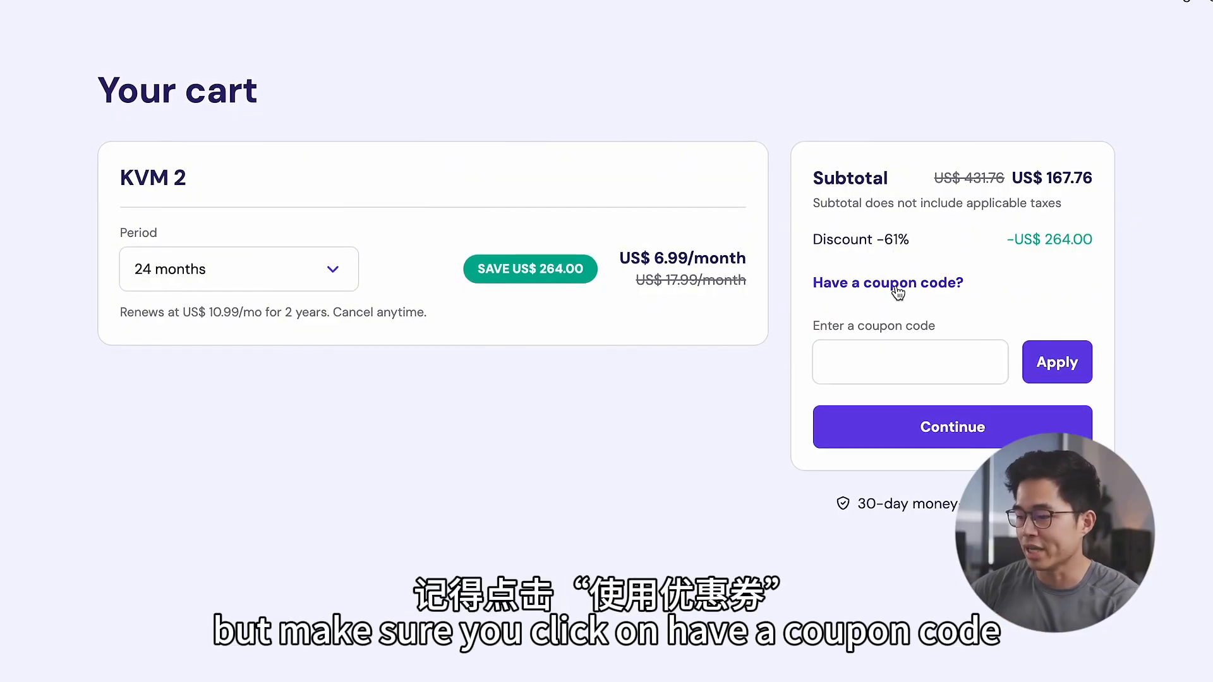
{"action": "left_click", "coordinate": [929, 363]}
{"action": "type", "text": "CHARL"}
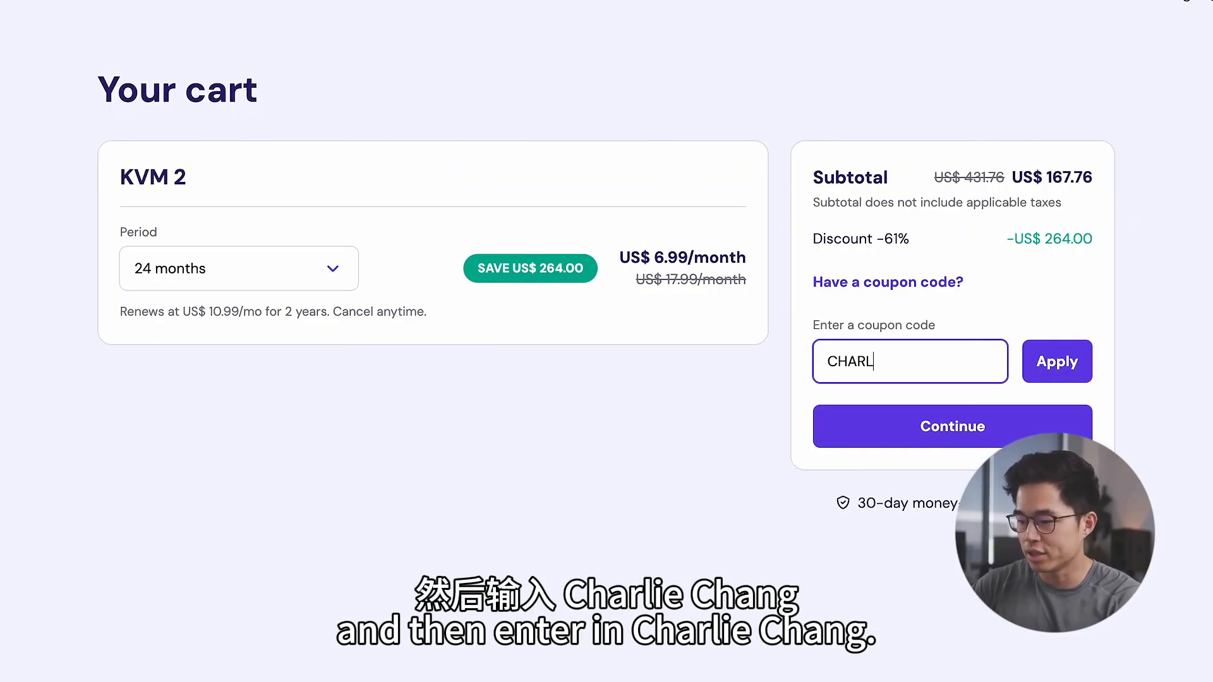
{"action": "type", "text": "IECHANG"}
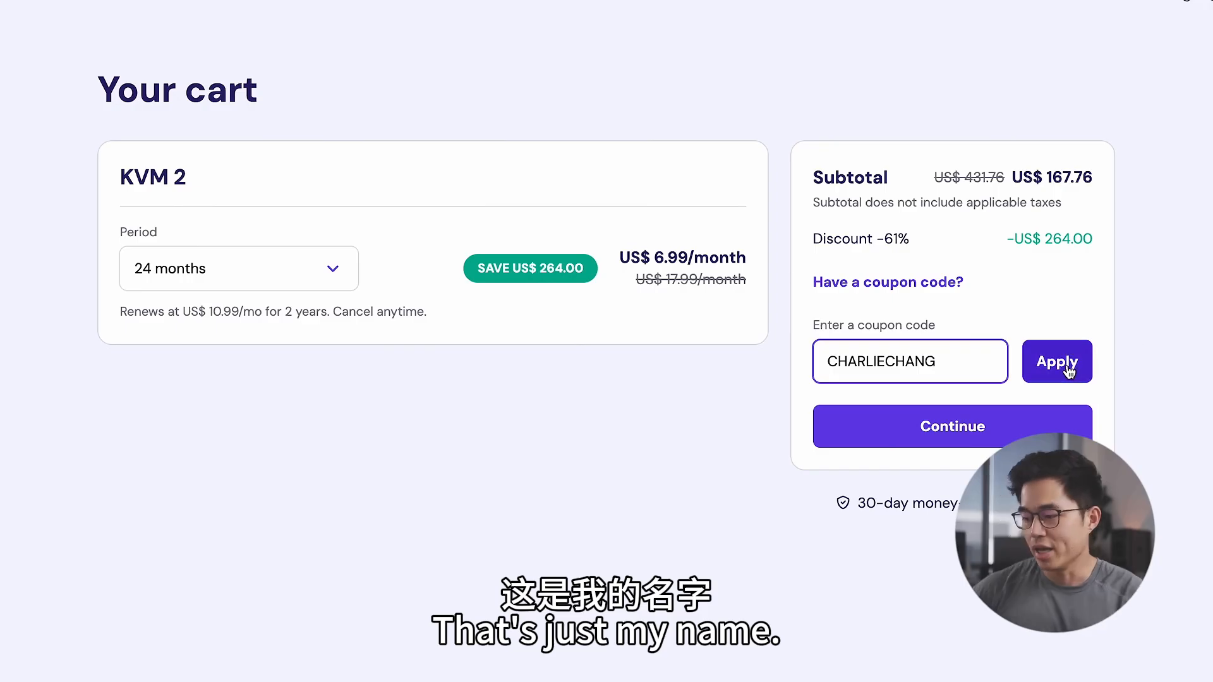
{"action": "left_click", "coordinate": [1068, 371]}
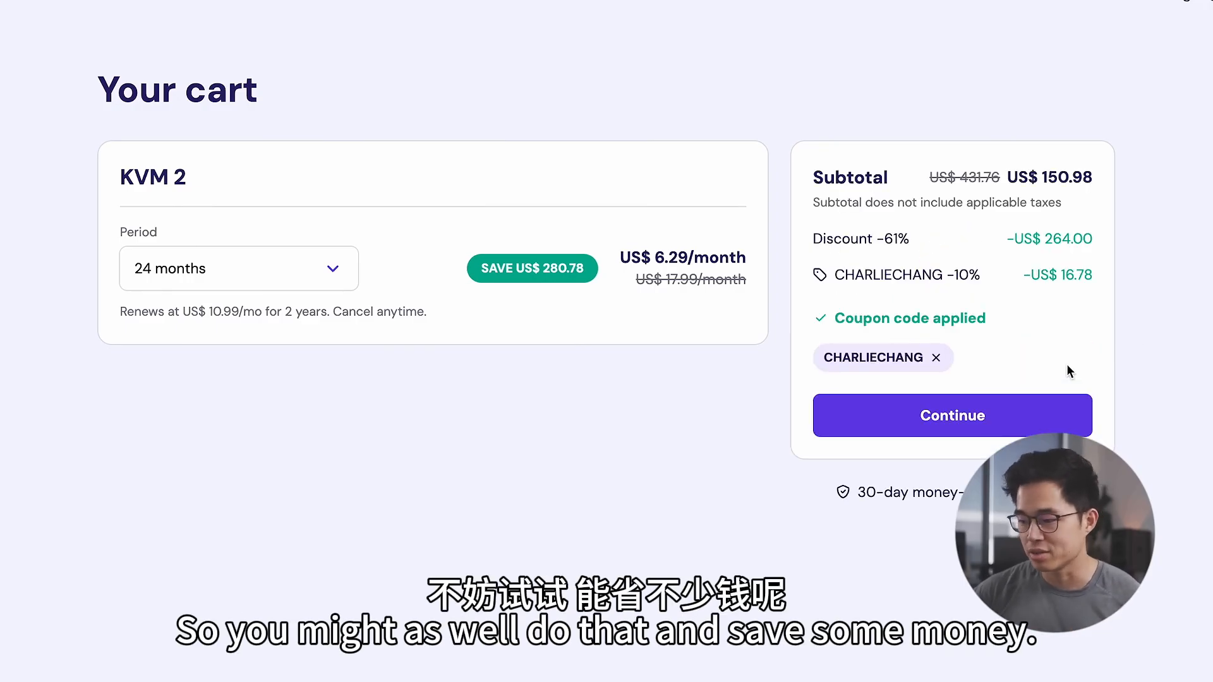
- Continue to checkout with the discounted KVM 2 order
{"action": "left_click", "coordinate": [966, 411]}
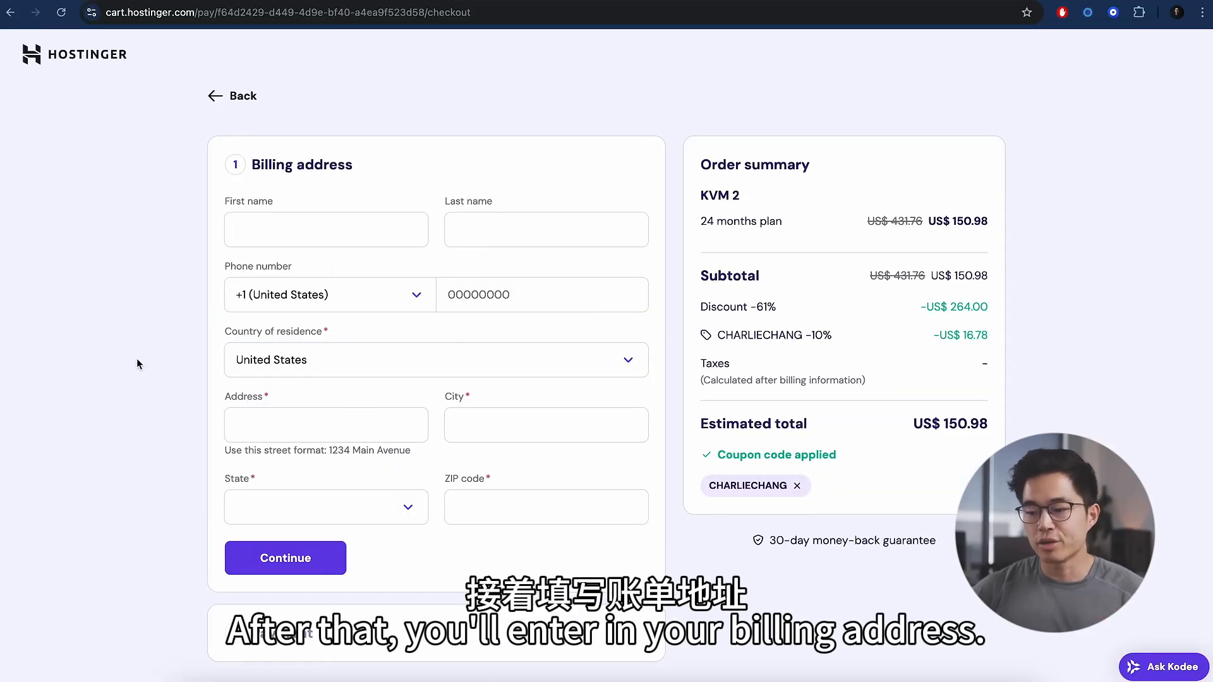
{"action": "scroll", "coordinate": [137, 358], "scroll_direction": "down", "scroll_amount": 2}
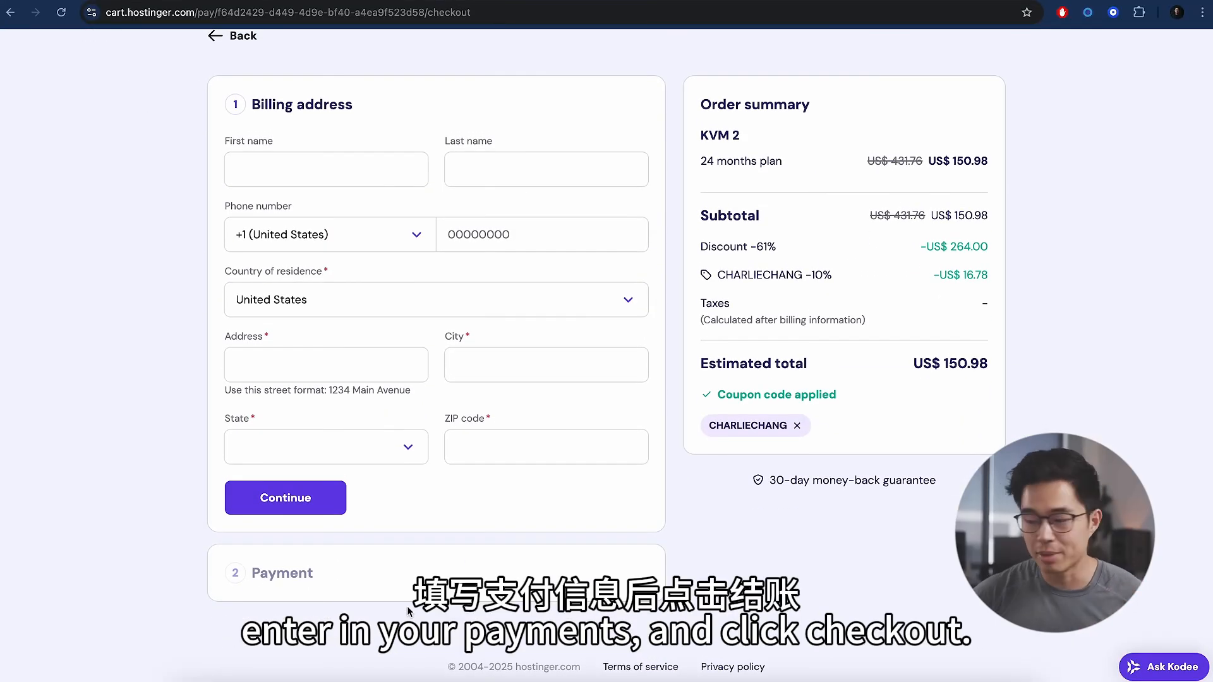
{"action": "scroll", "coordinate": [673, 483], "scroll_direction": "up", "scroll_amount": 2}
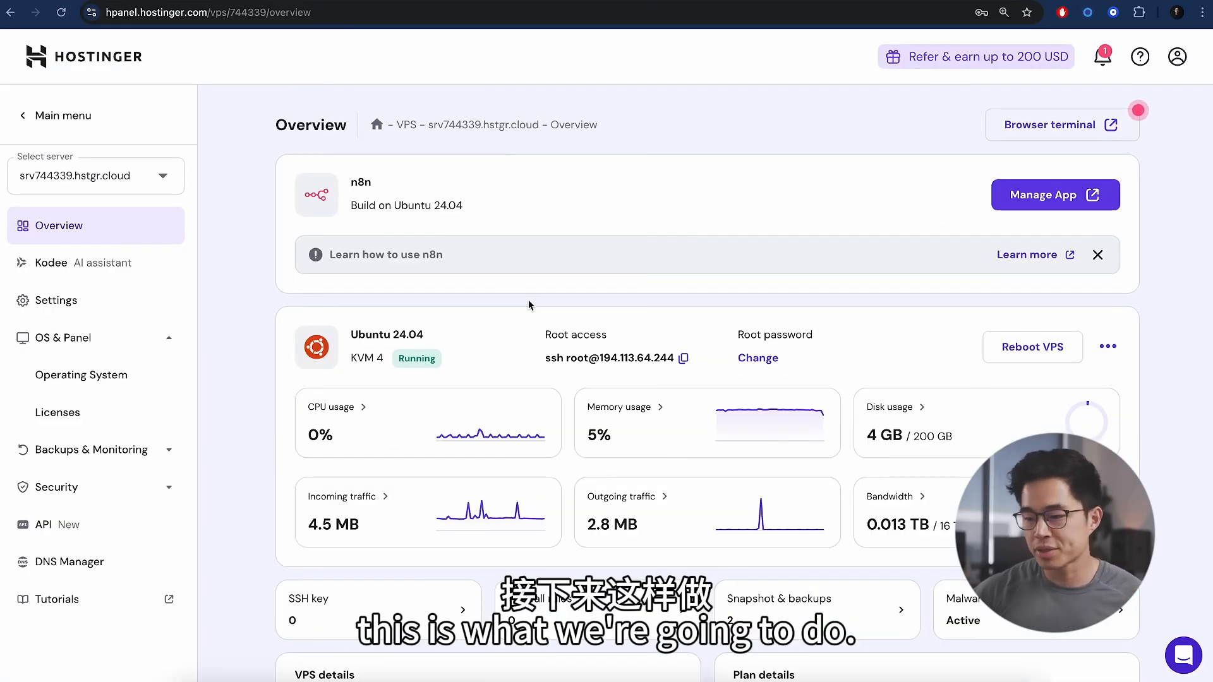
- Open the VPS server's Operating System settings in hPanel
{"action": "scroll", "coordinate": [528, 306], "scroll_direction": "down", "scroll_amount": 1}
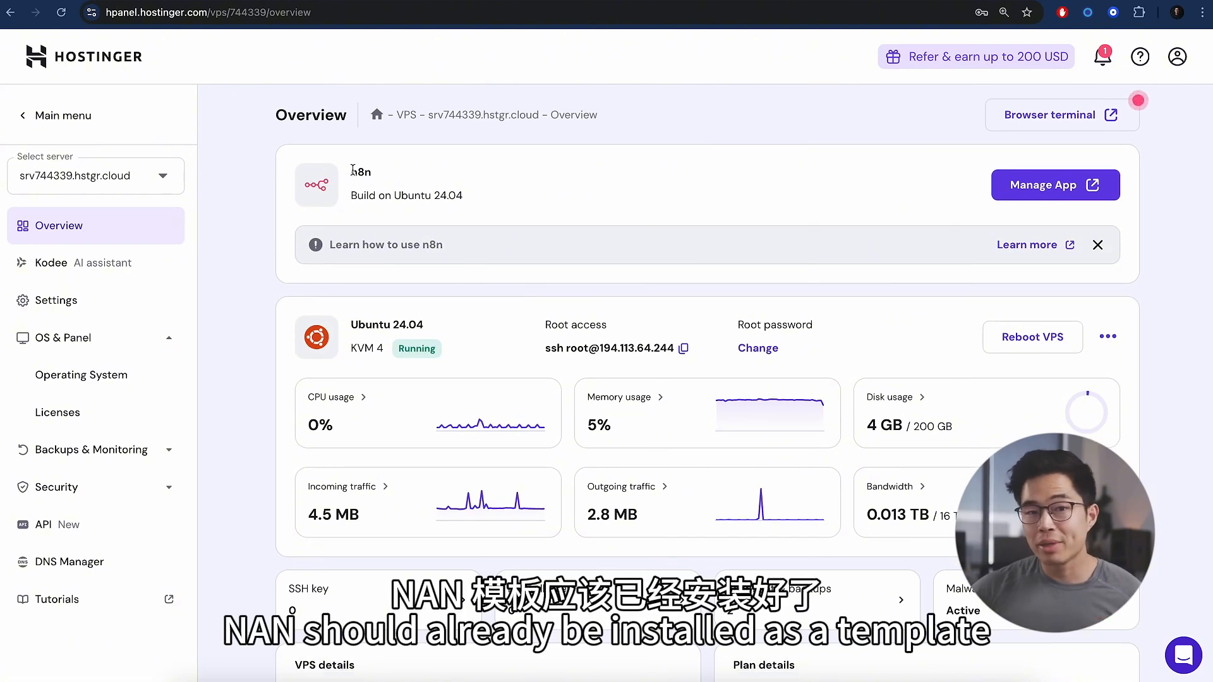
{"action": "scroll", "coordinate": [568, 344], "scroll_direction": "down", "scroll_amount": 5}
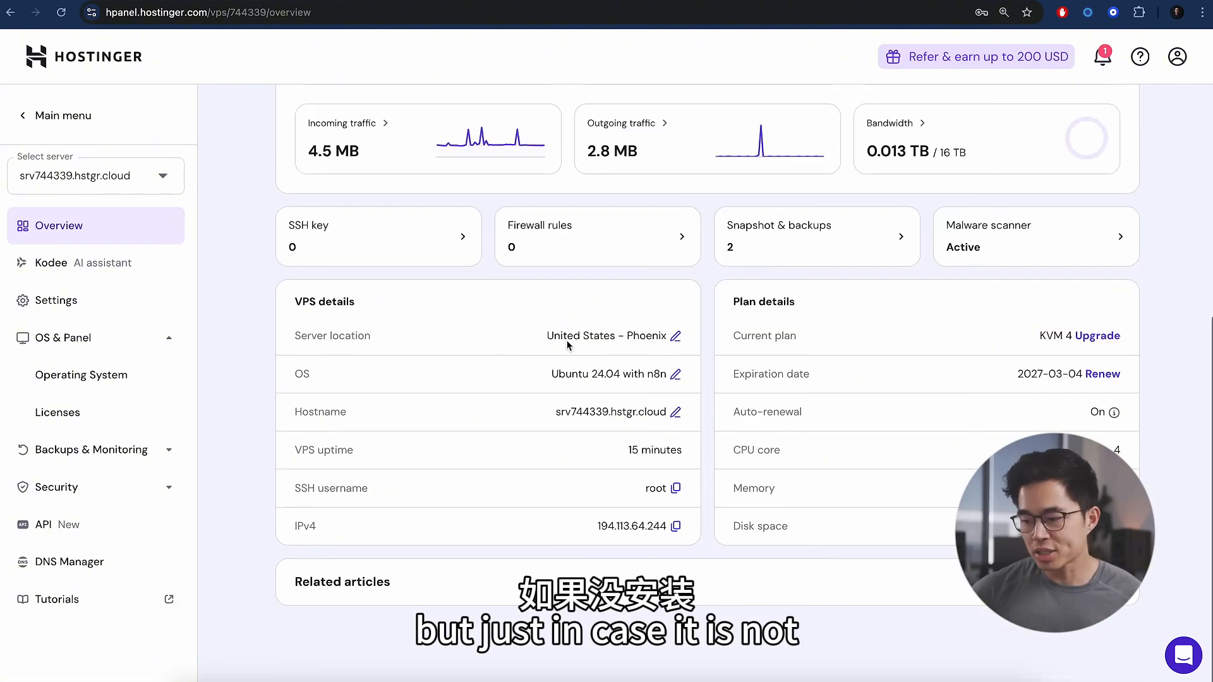
{"action": "scroll", "coordinate": [568, 344], "scroll_direction": "up", "scroll_amount": 6}
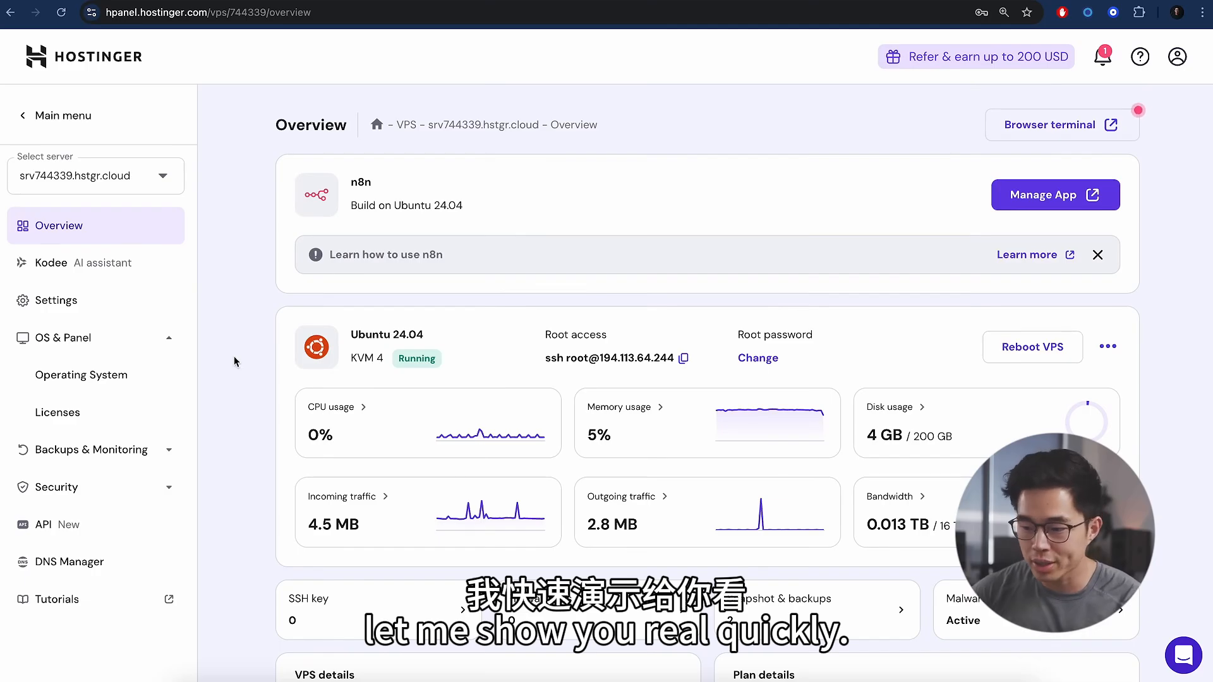
{"action": "left_click", "coordinate": [113, 378]}
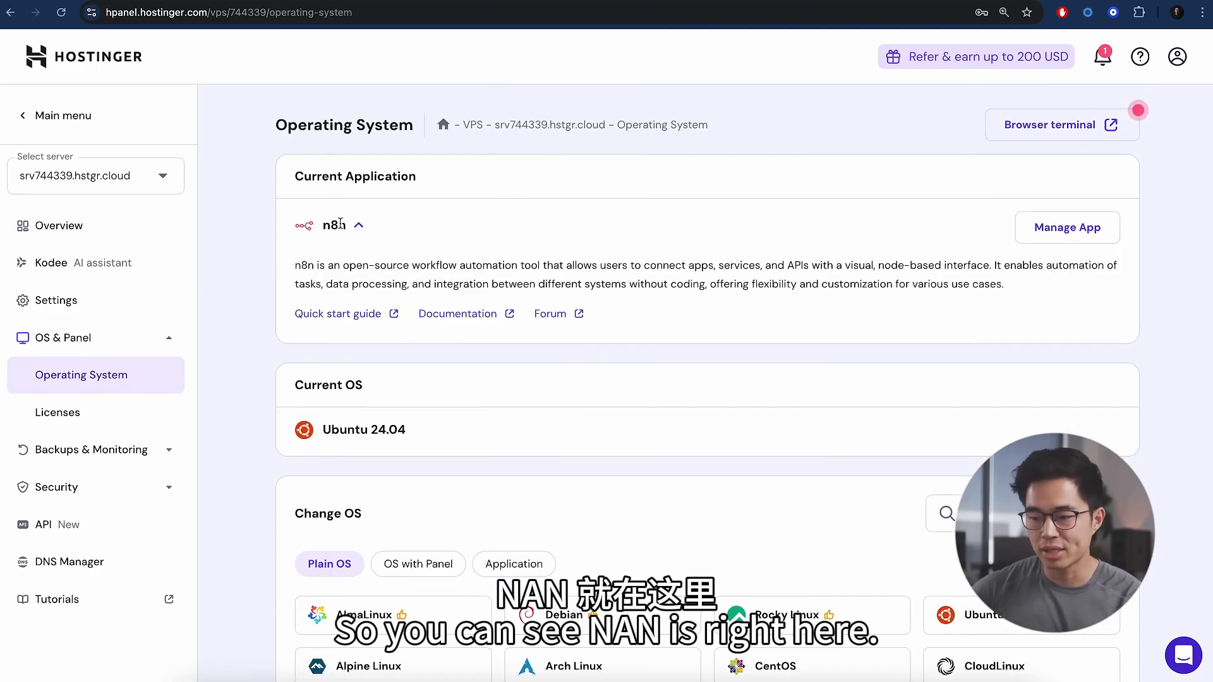
{"action": "scroll", "coordinate": [821, 304], "scroll_direction": "down", "scroll_amount": 3}
- Search 'n8n', view and dismiss its details without changing the OS, then open the n8n instance
{"action": "left_click", "coordinate": [994, 296]}
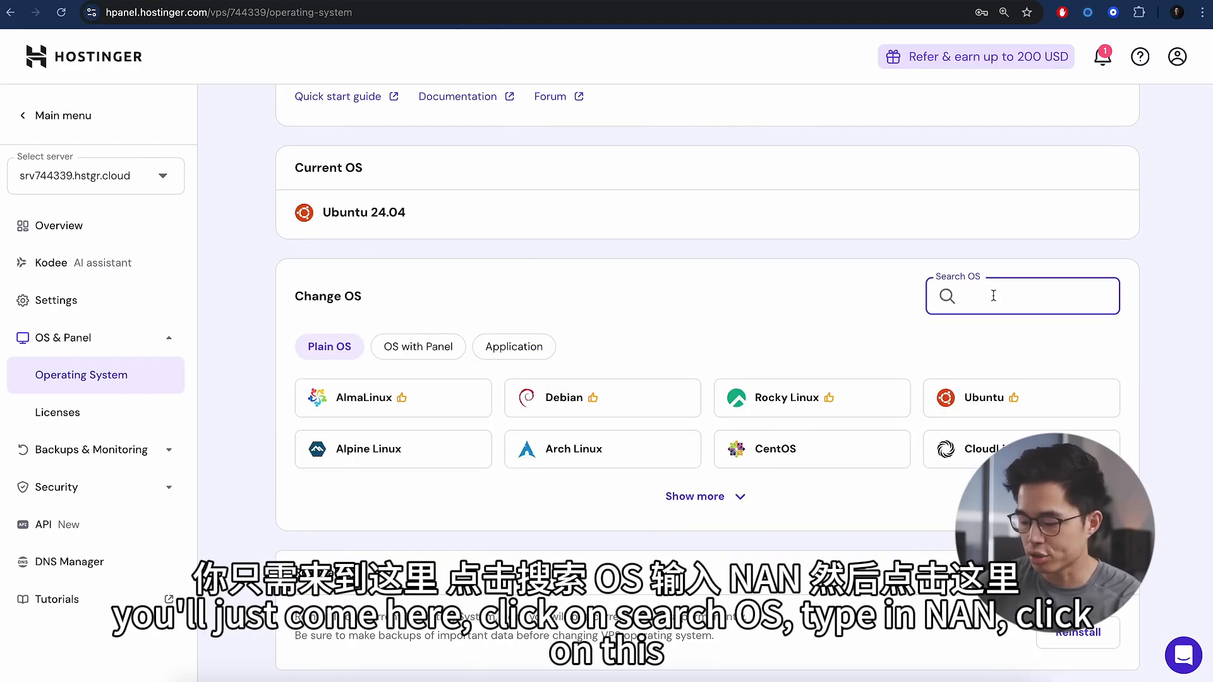
{"action": "type", "text": "n8n"}
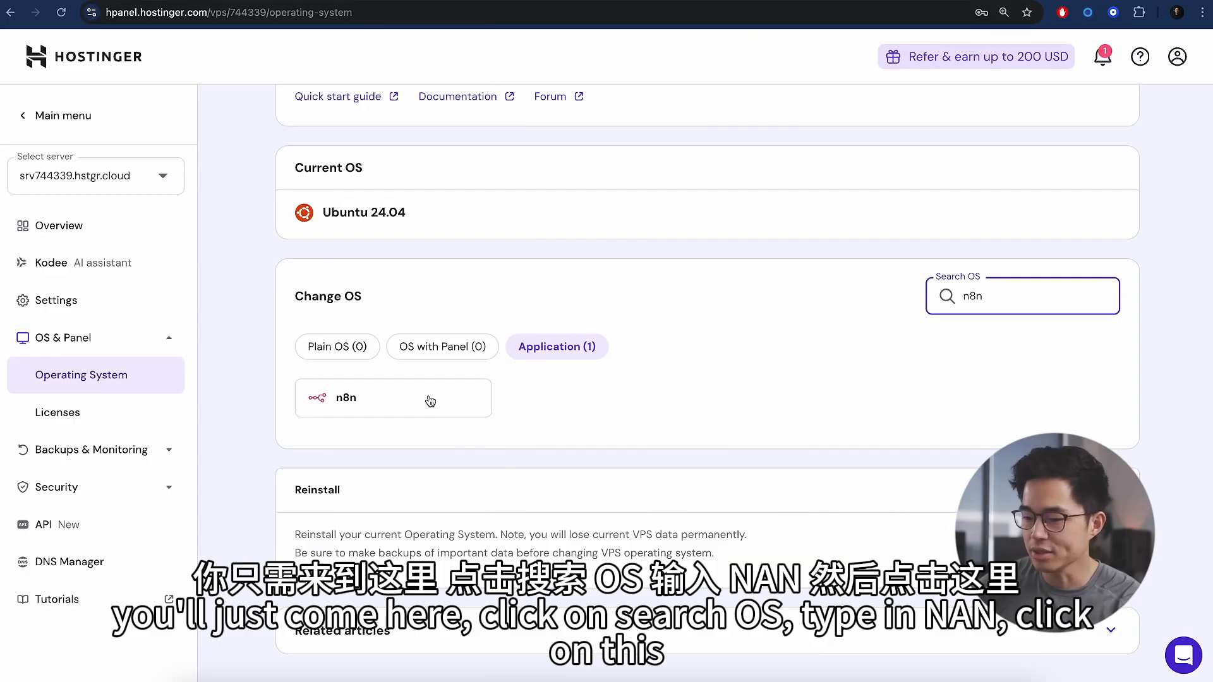
{"action": "left_click", "coordinate": [409, 404]}
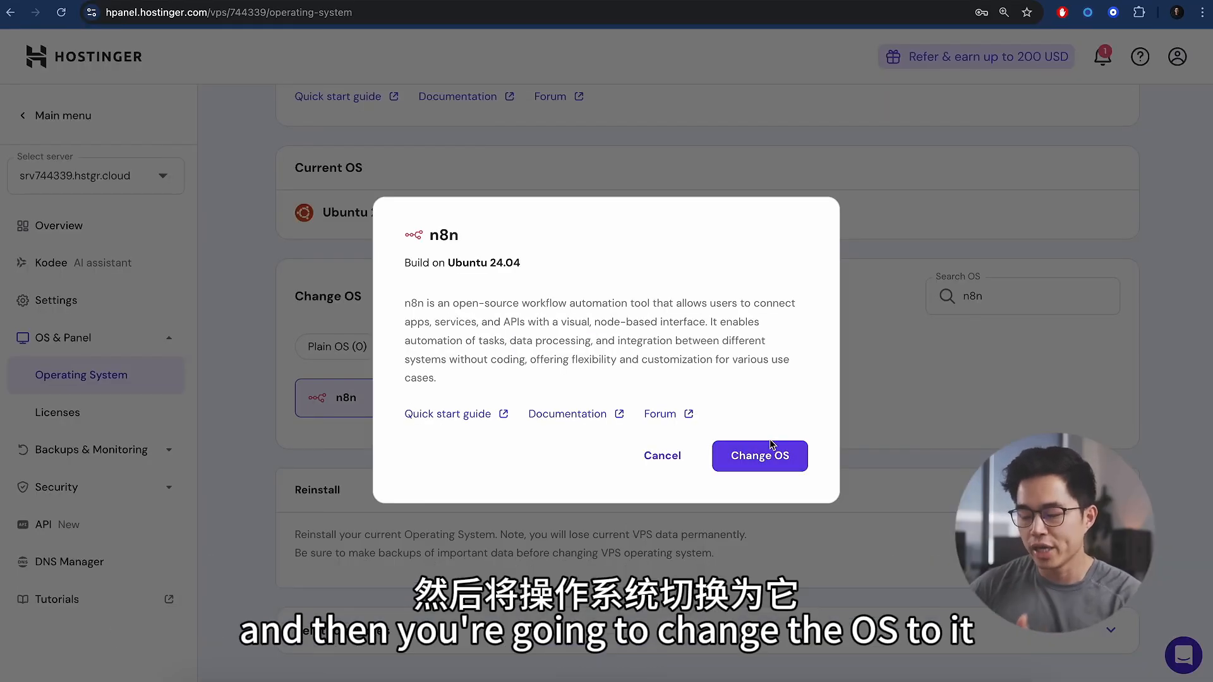
{"action": "left_click", "coordinate": [668, 459]}
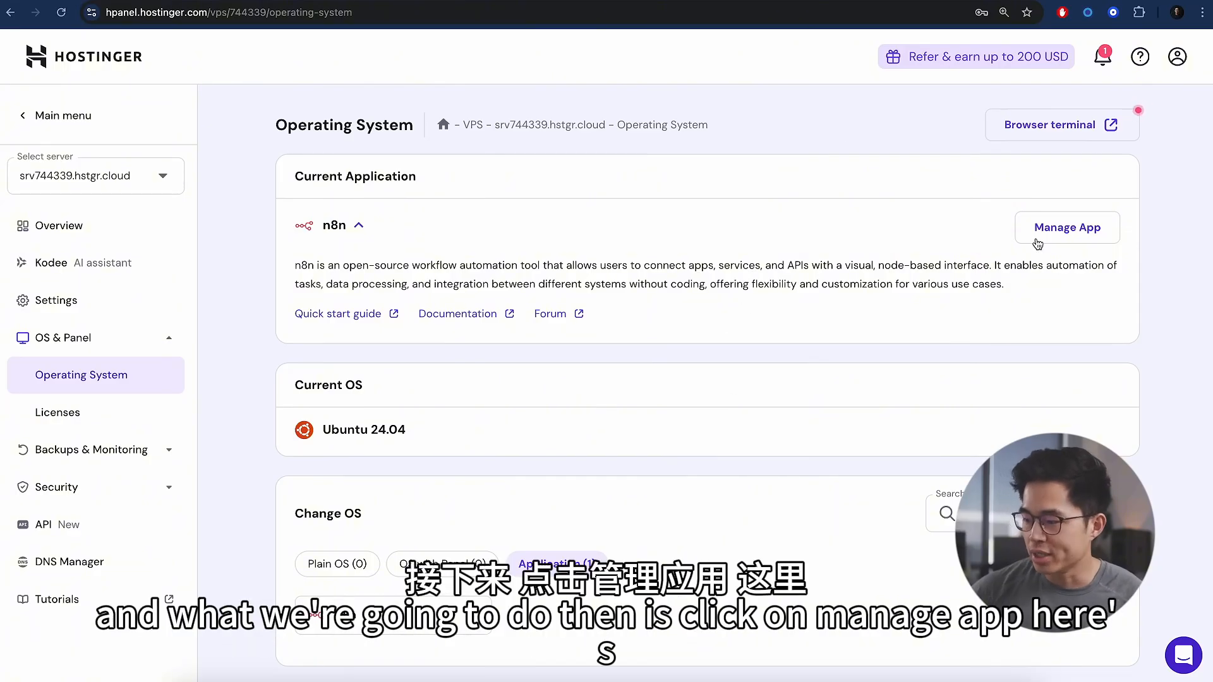
{"action": "left_click", "coordinate": [1076, 235]}
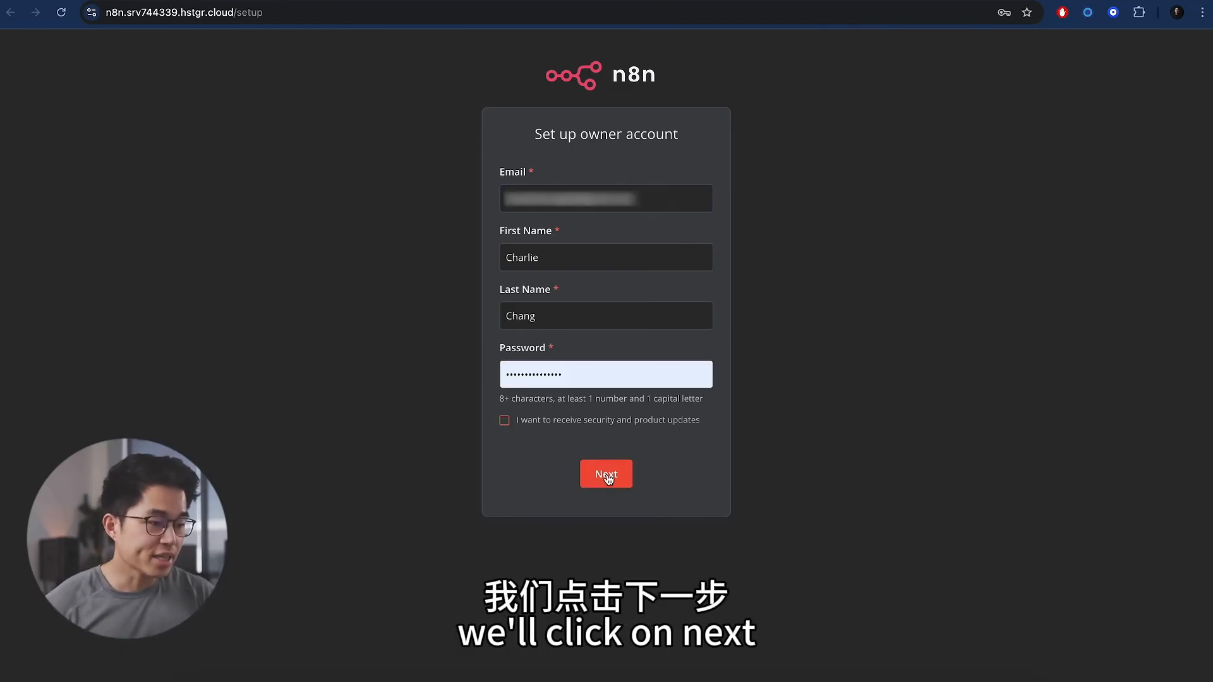
- Create the owner account, skip the customization questions, and copy the emailed license key
{"action": "left_click", "coordinate": [606, 474]}
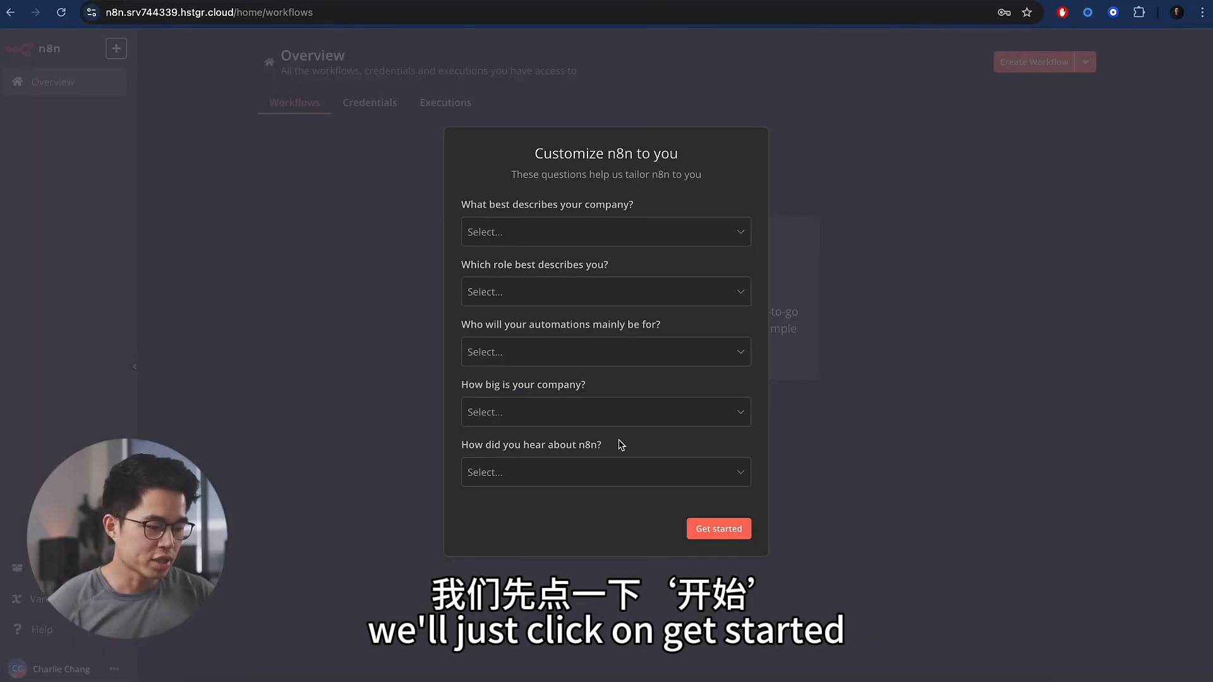
{"action": "left_click", "coordinate": [740, 533]}
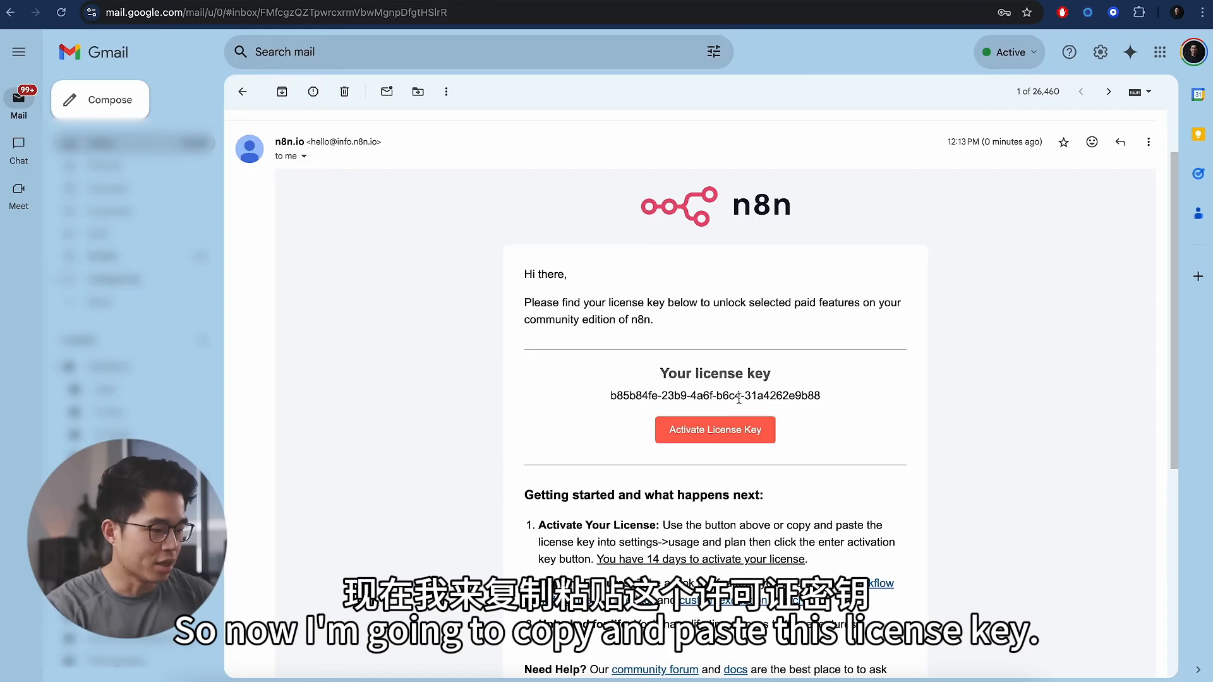
{"action": "triple_click", "coordinate": [738, 399]}
{"action": "key", "text": "ctrl+c"}
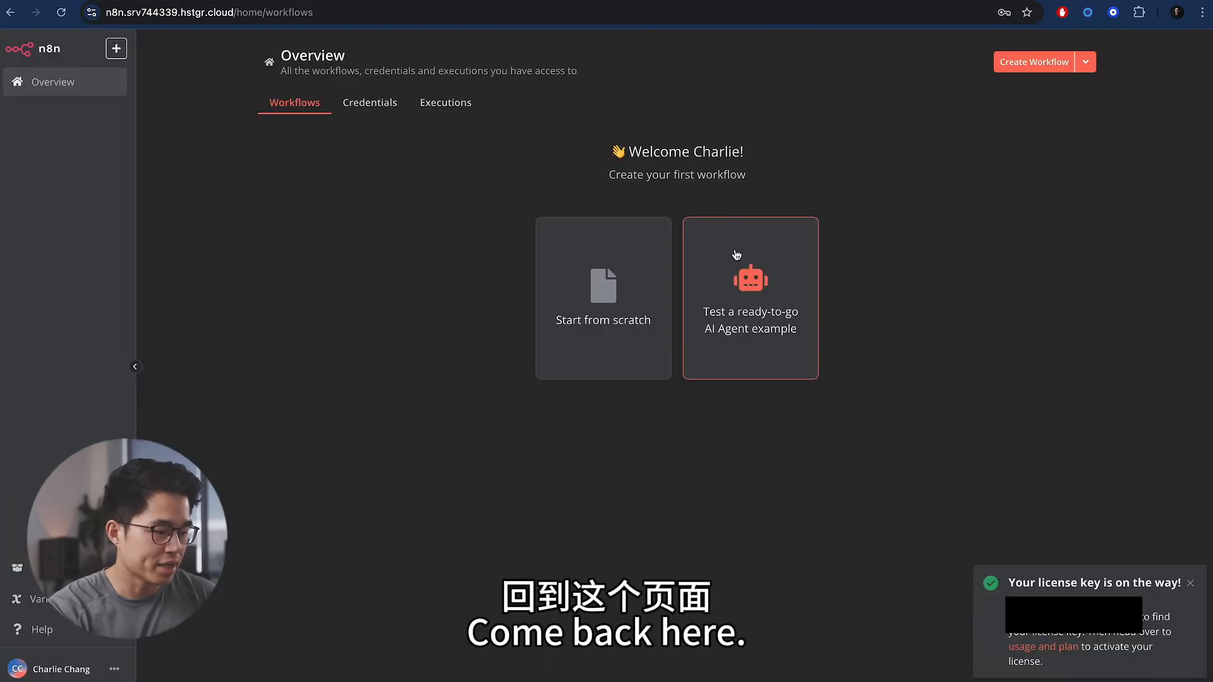
- Activate the n8n license by pasting the emailed key under Usage and plan
{"action": "left_click", "coordinate": [1043, 648]}
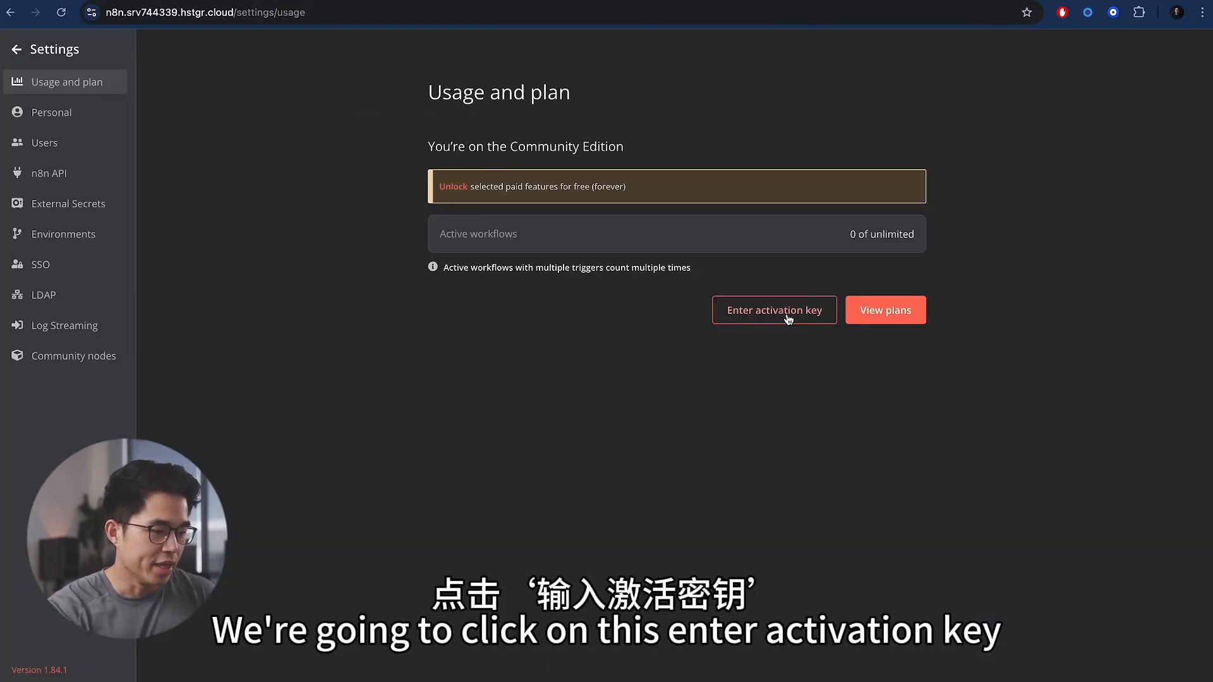
{"action": "left_click", "coordinate": [782, 314]}
{"action": "left_click", "coordinate": [598, 339]}
{"action": "key", "text": "ctrl+v"}
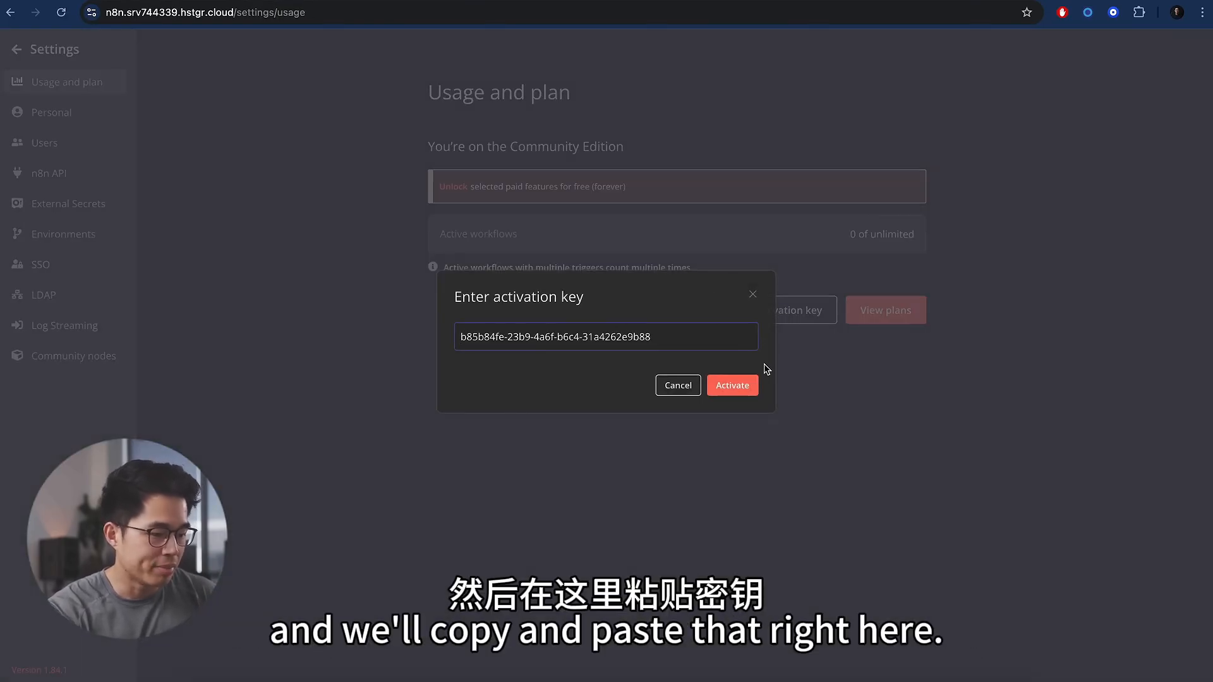
{"action": "left_click", "coordinate": [736, 388]}
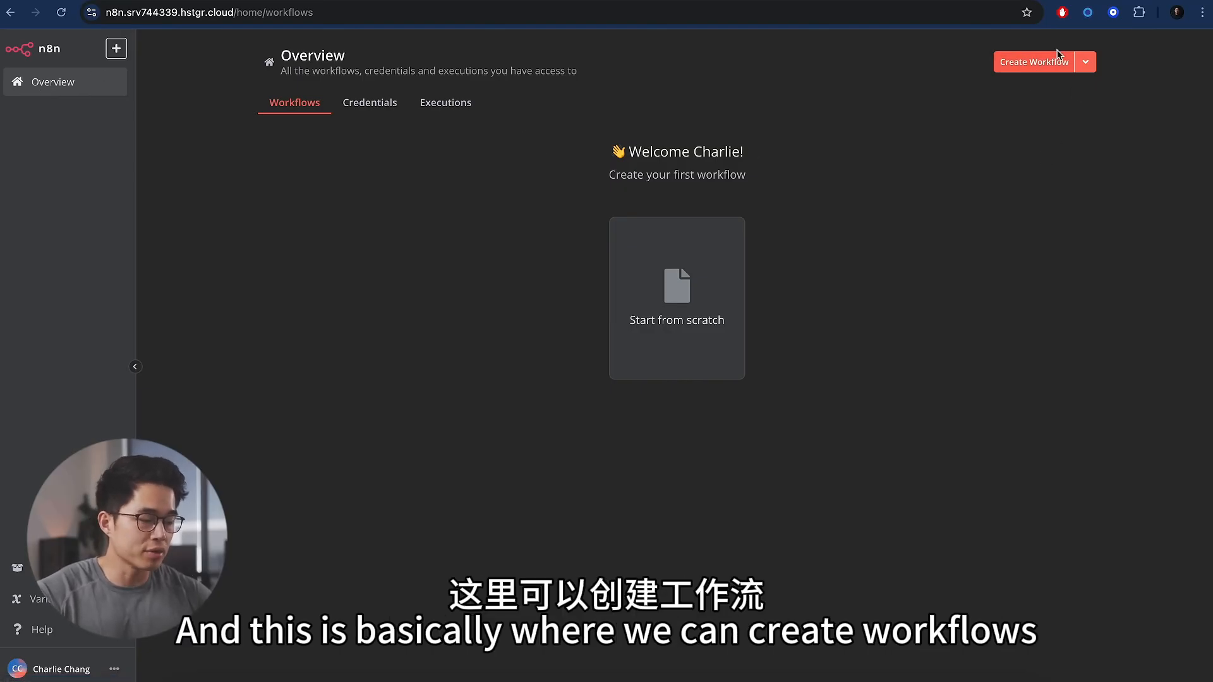
- Look through the Credentials and Executions lists, then start a blank workflow from scratch
{"action": "left_click", "coordinate": [1086, 63]}
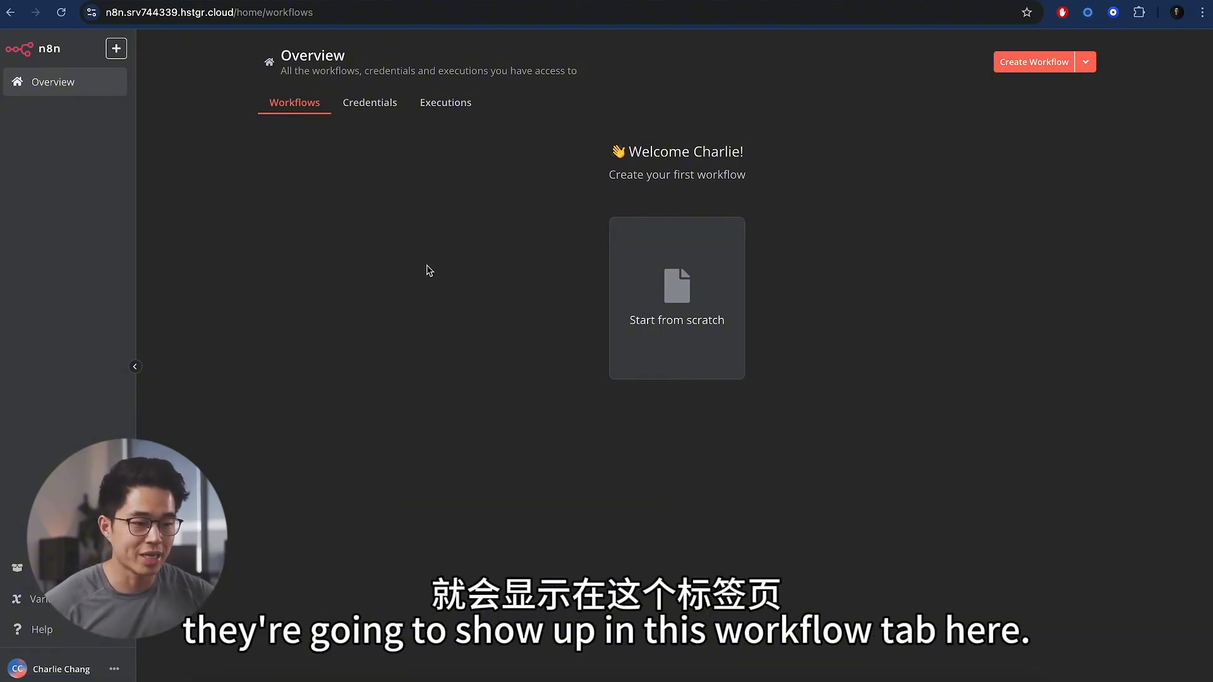
{"action": "left_click", "coordinate": [382, 111]}
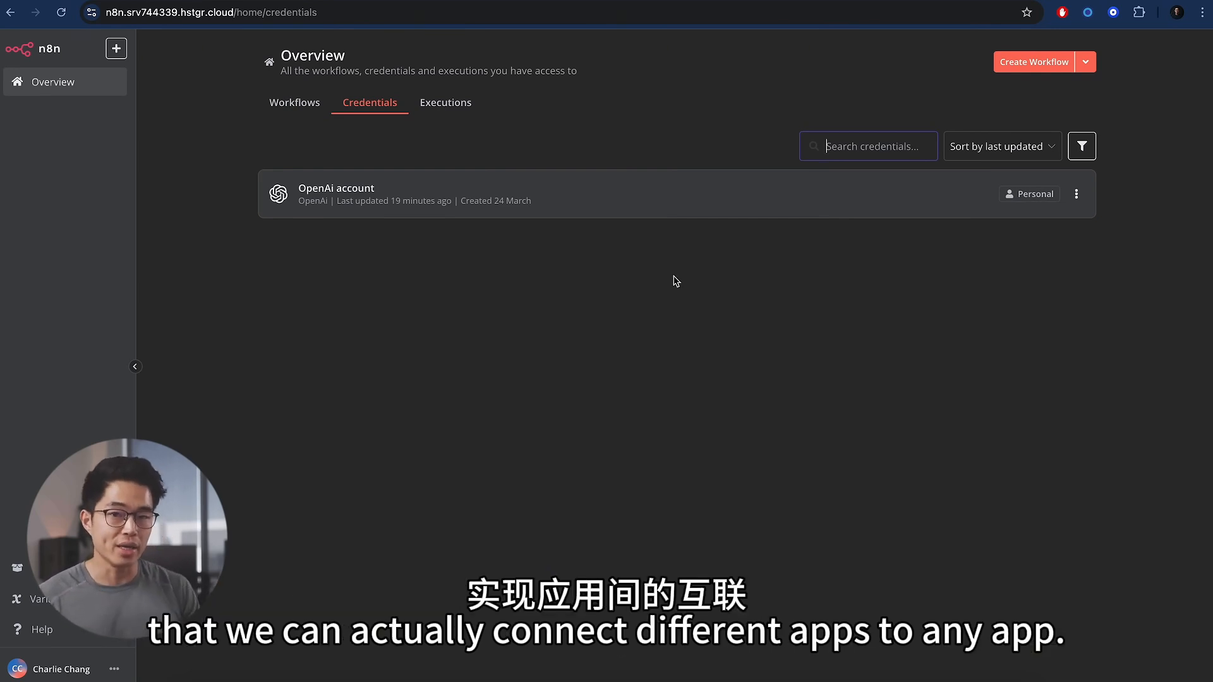
{"action": "left_click", "coordinate": [447, 110]}
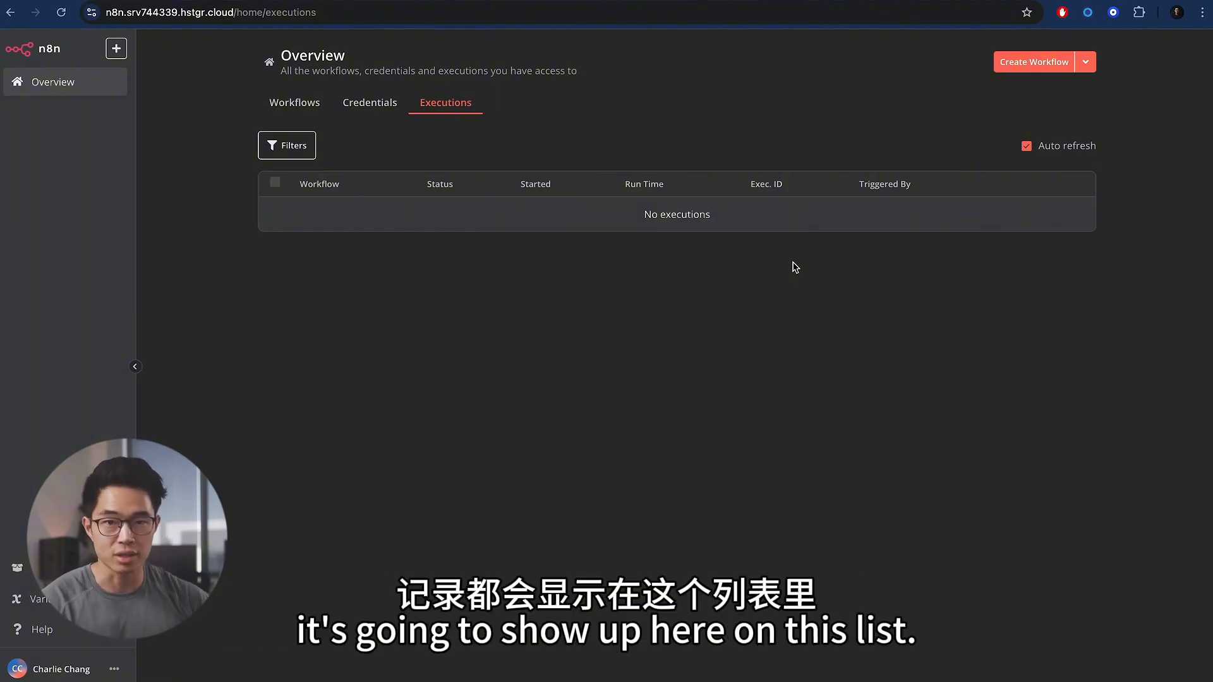
{"action": "left_click", "coordinate": [296, 104]}
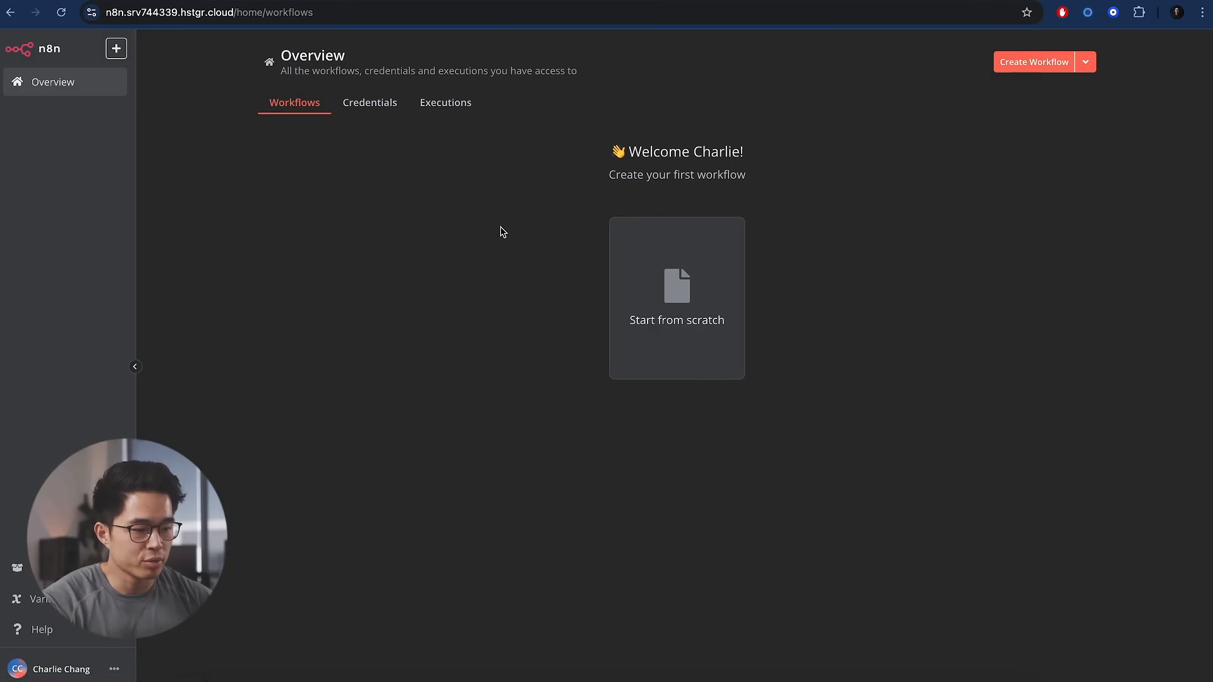
{"action": "left_click", "coordinate": [685, 301]}
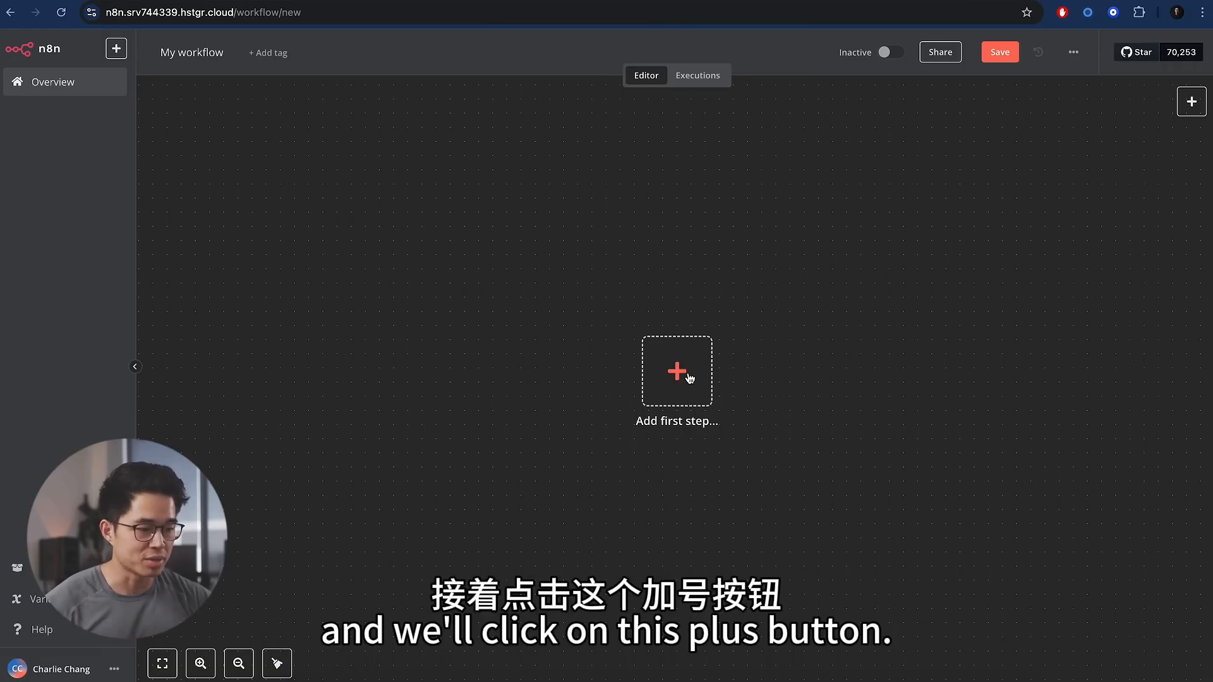
- Add an 'On chat message' trigger as the workflow's first step
{"action": "left_click", "coordinate": [678, 373]}
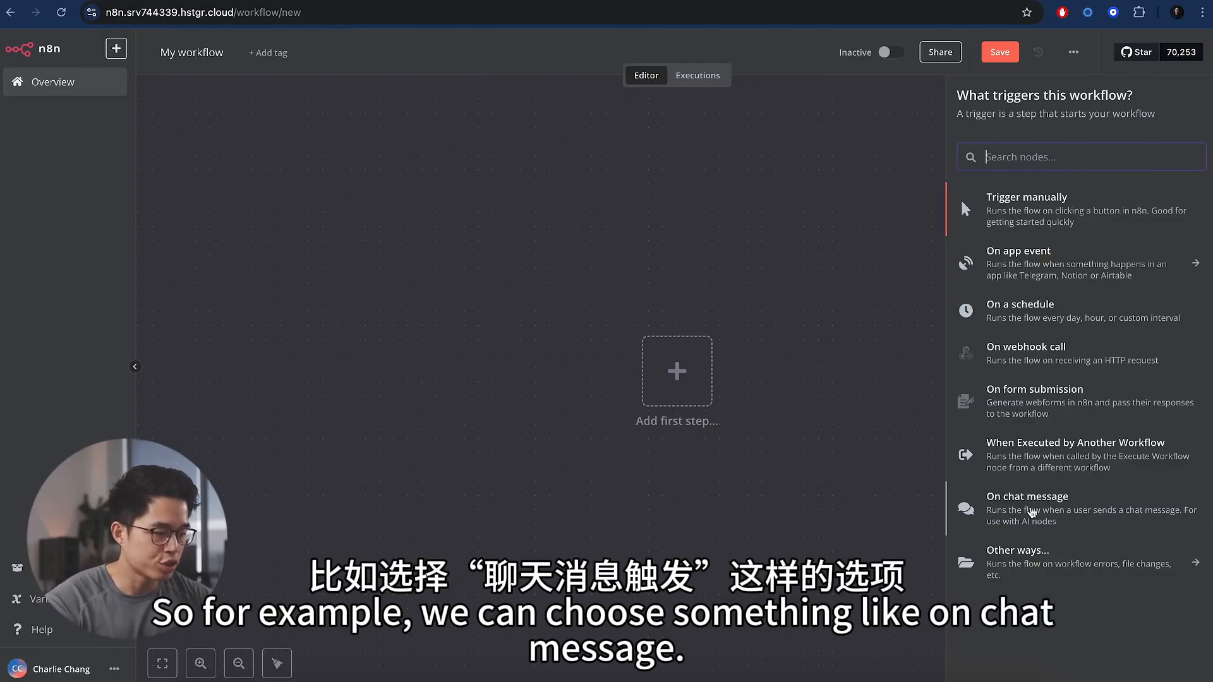
{"action": "left_click", "coordinate": [1079, 516]}
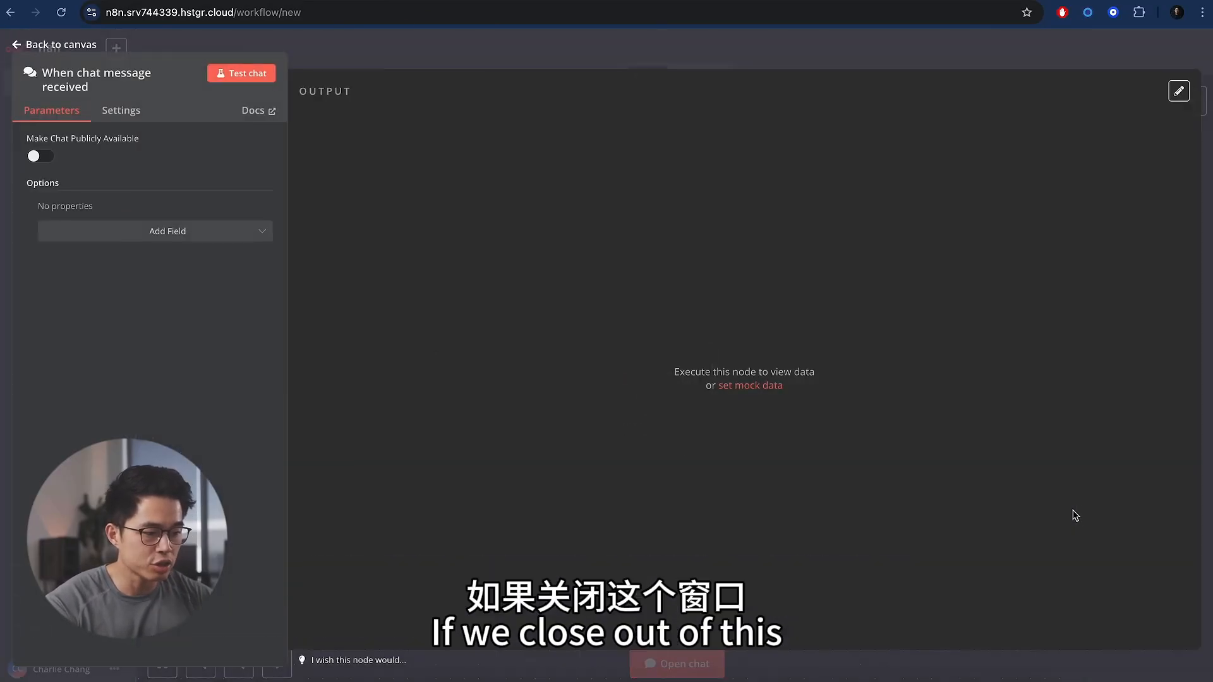
{"action": "left_click", "coordinate": [426, 34]}
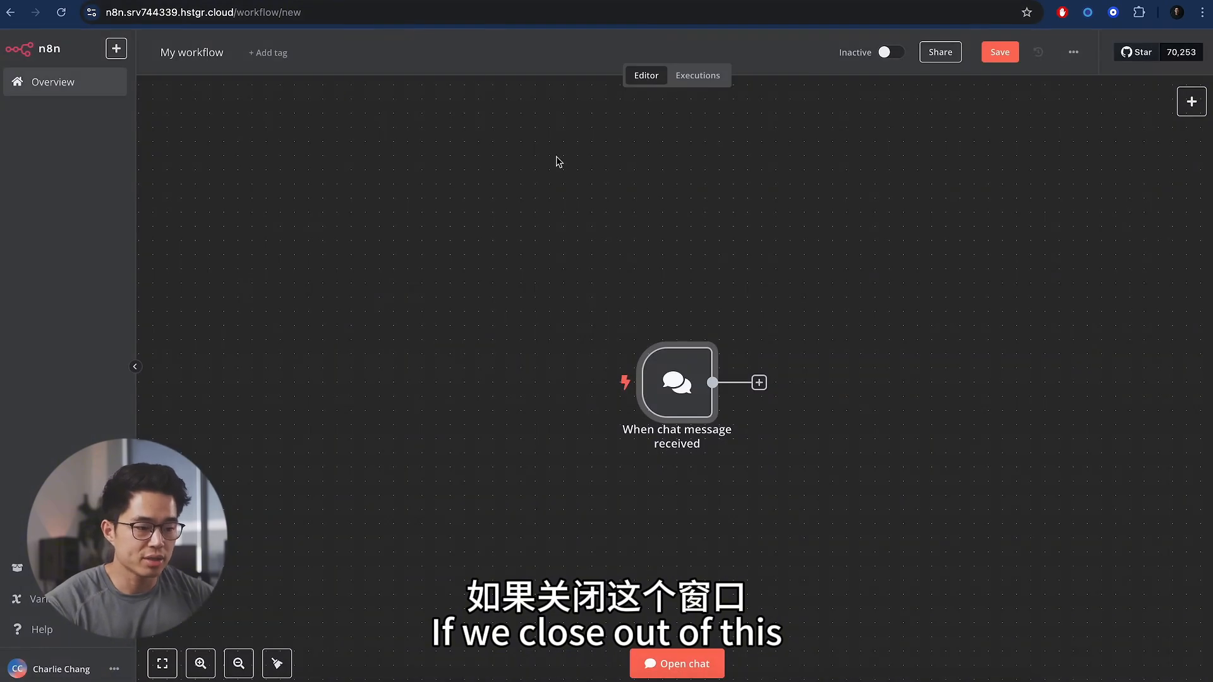
- Test the chat trigger with a 'hello' message, then start My workflow 2
{"action": "left_click", "coordinate": [681, 669]}
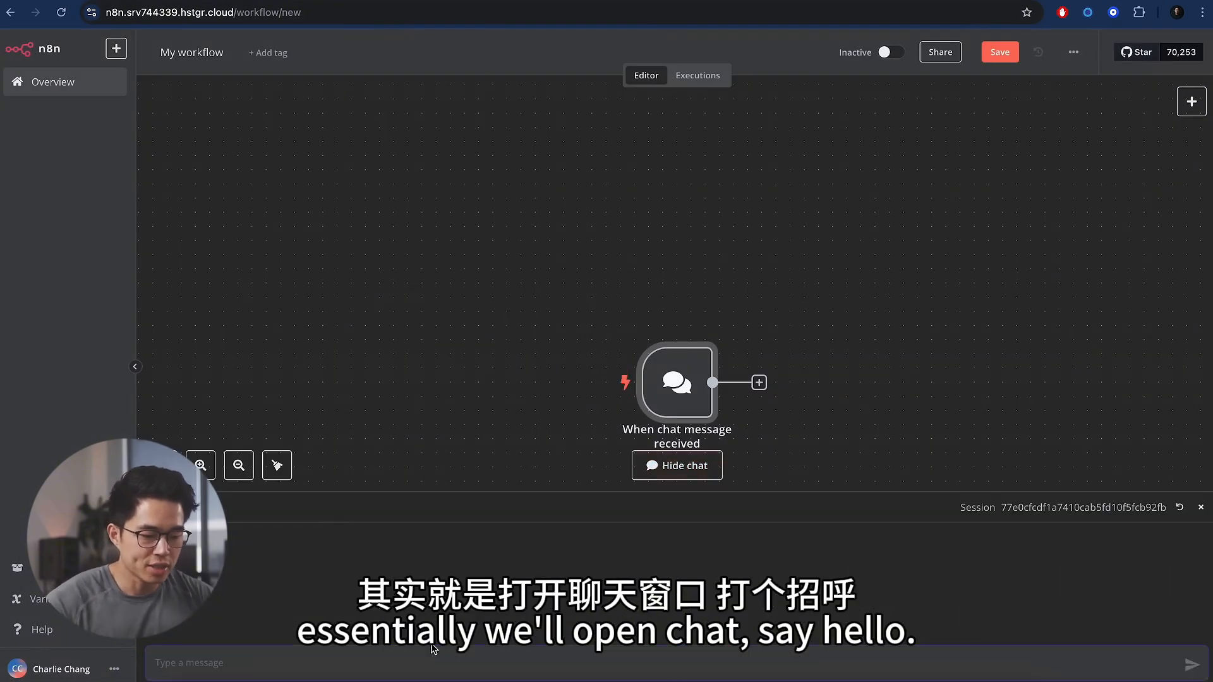
{"action": "type", "text": "hello"}
{"action": "key", "text": "Return"}
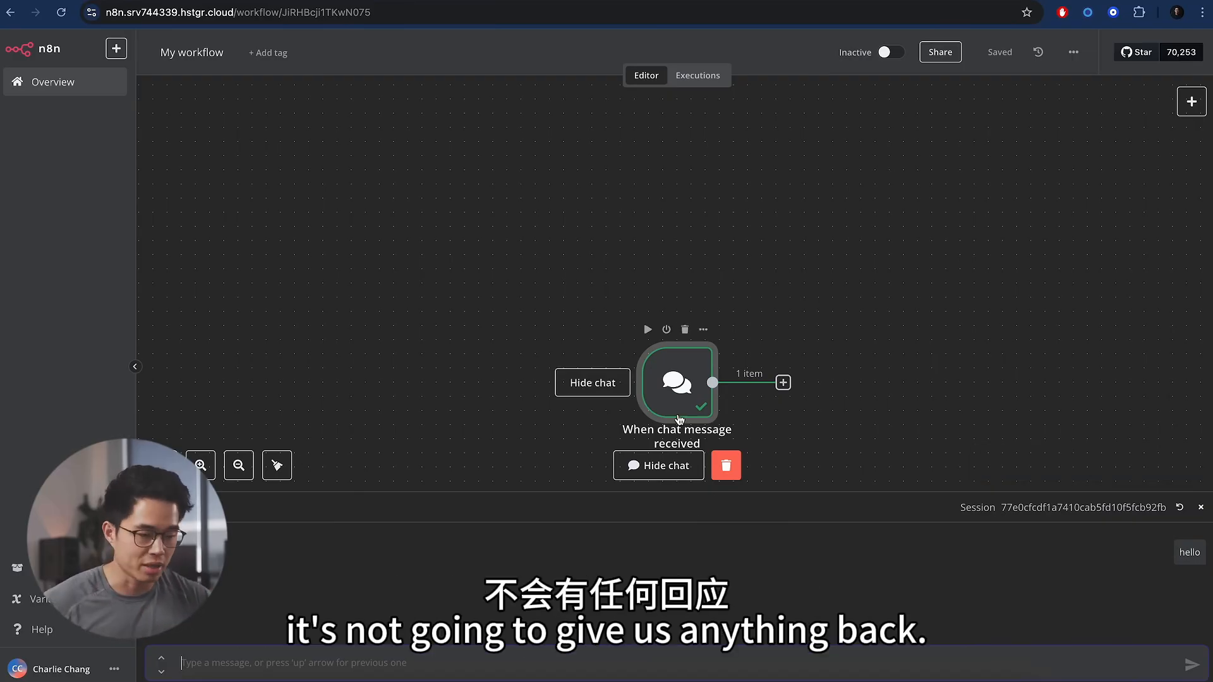
{"action": "left_click", "coordinate": [785, 383]}
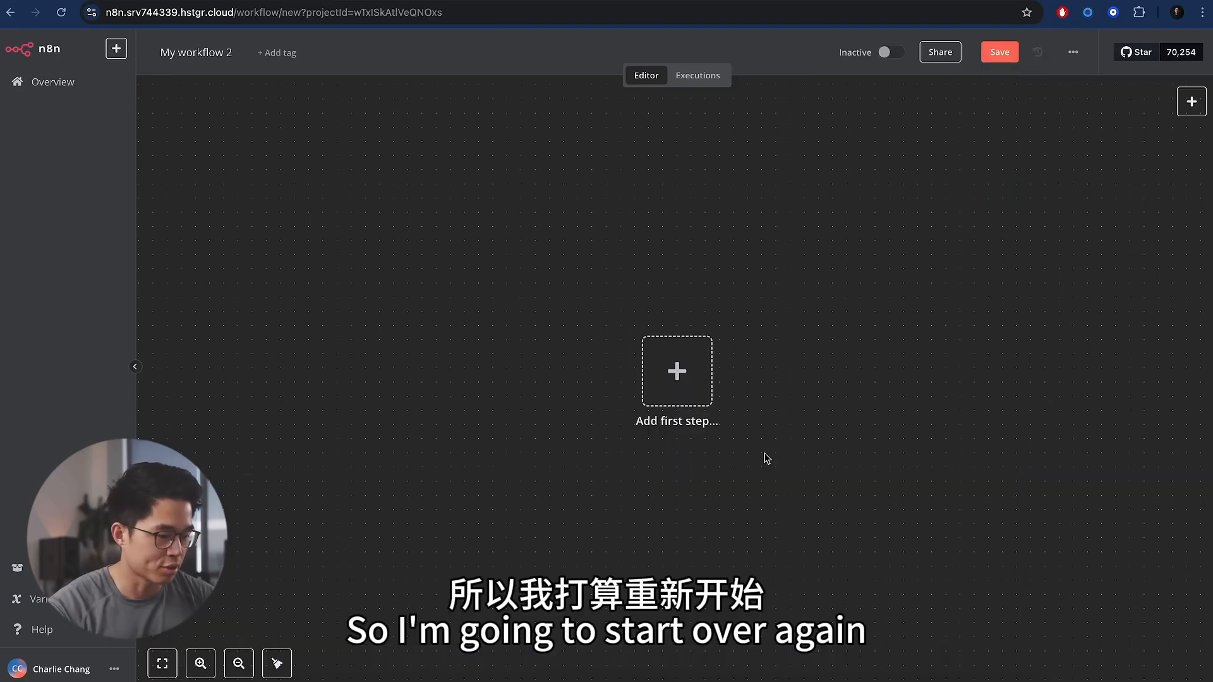
- Make 'On form submission' the first trigger of My workflow 2
{"action": "left_click", "coordinate": [678, 373]}
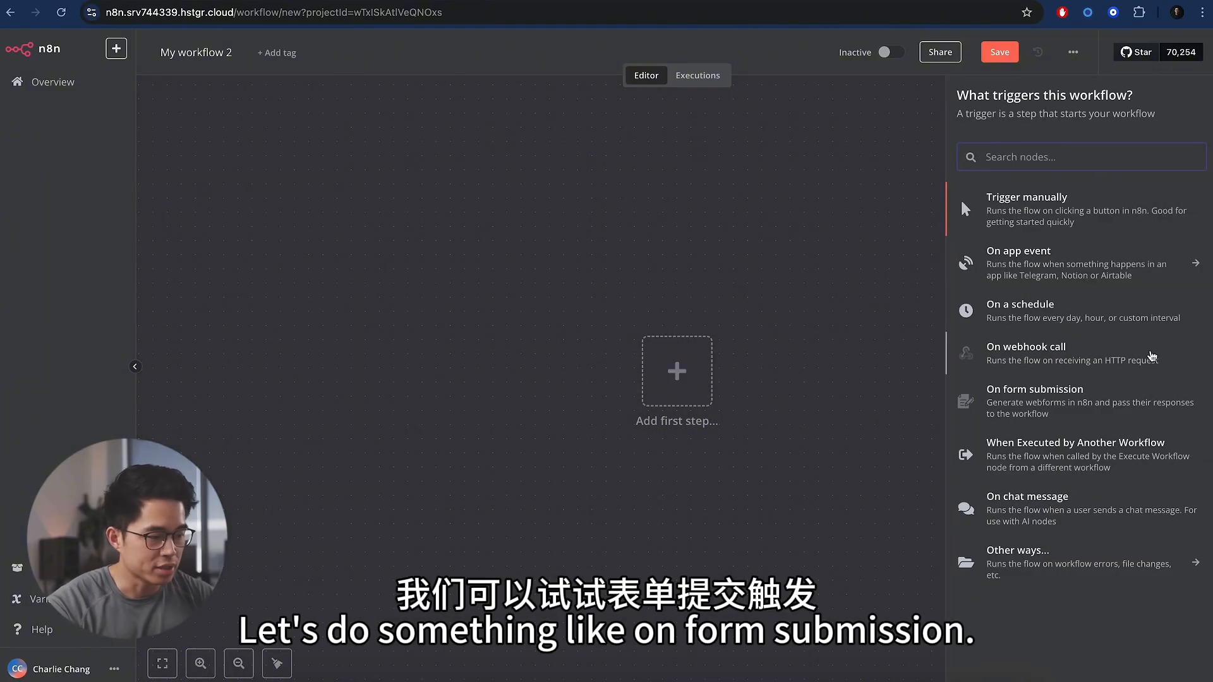
{"action": "left_click", "coordinate": [1104, 411]}
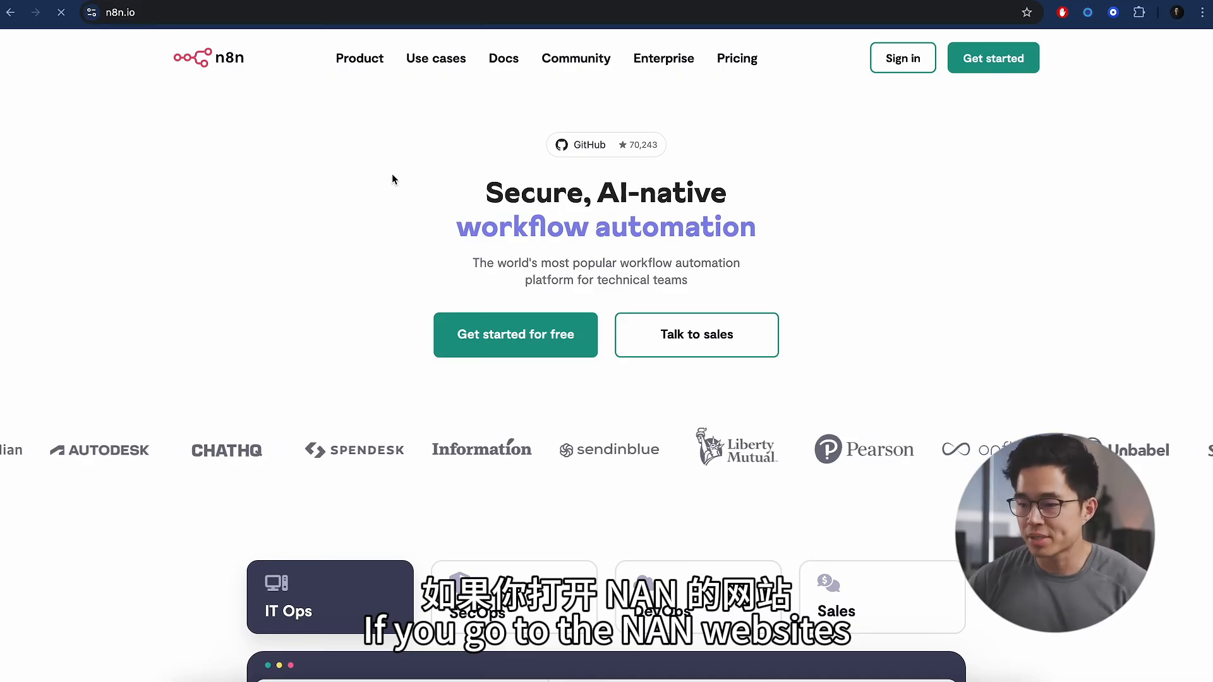
- Open the n8n.io Templates gallery from the Product menu and browse its template sections
{"action": "mouse_move", "coordinate": [360, 58]}
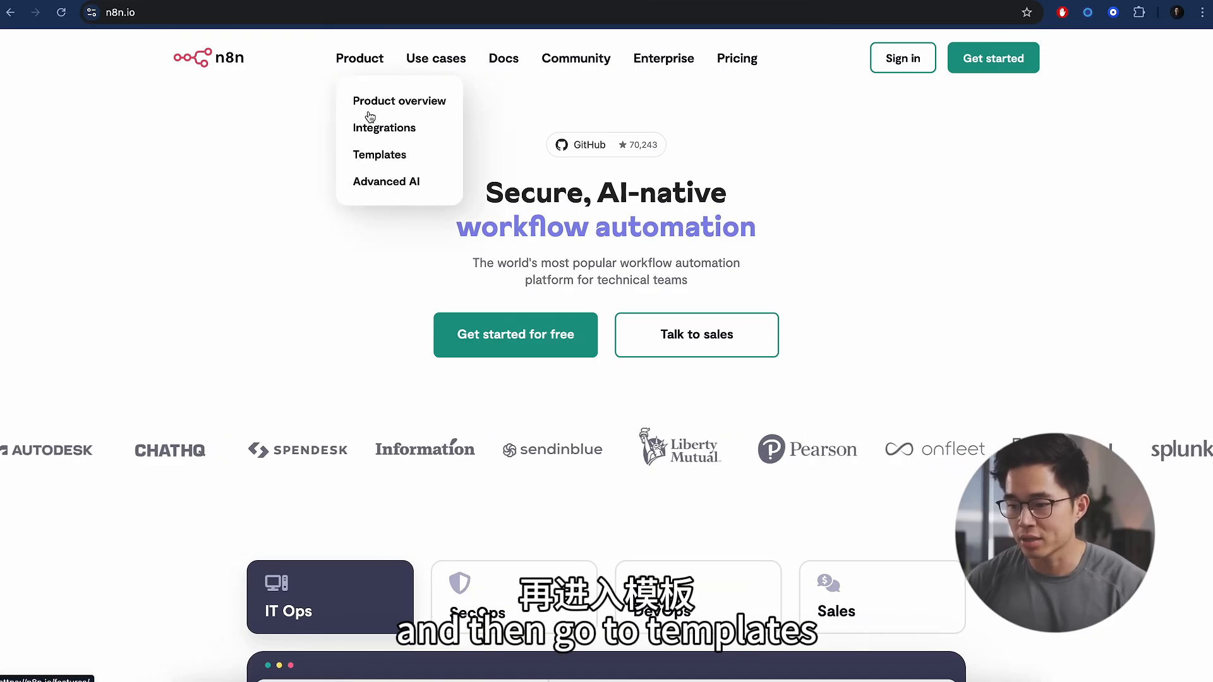
{"action": "left_click", "coordinate": [380, 156]}
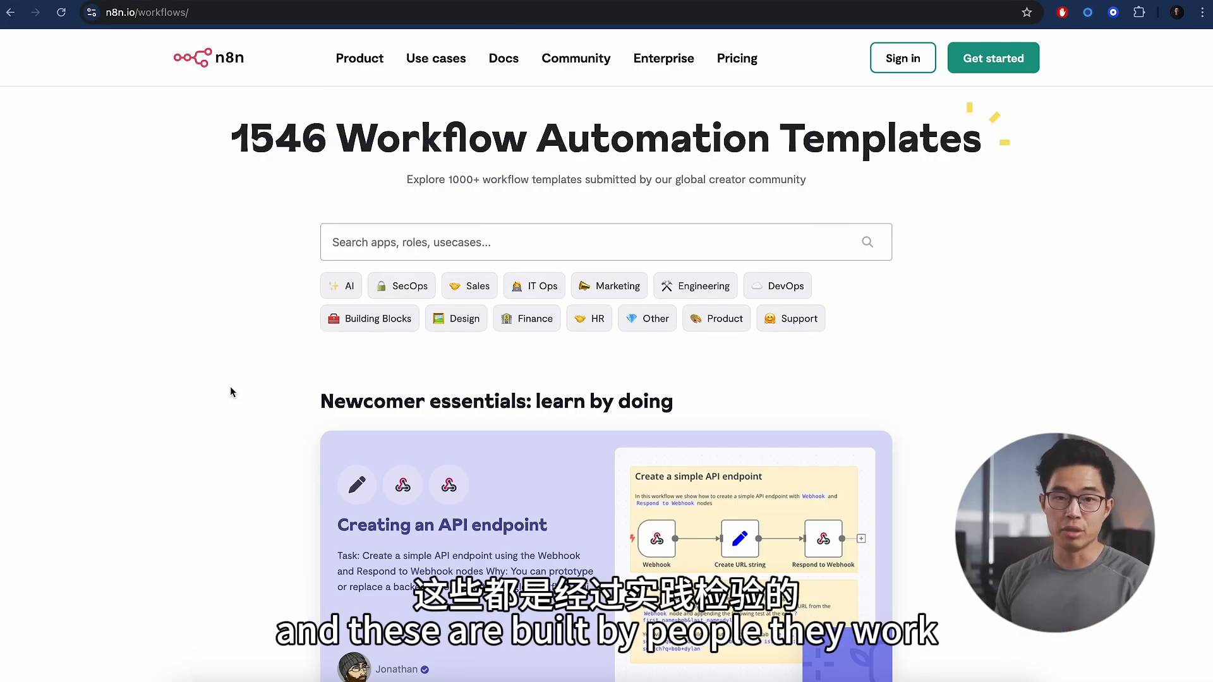
{"action": "scroll", "coordinate": [231, 392], "scroll_direction": "down", "scroll_amount": 10}
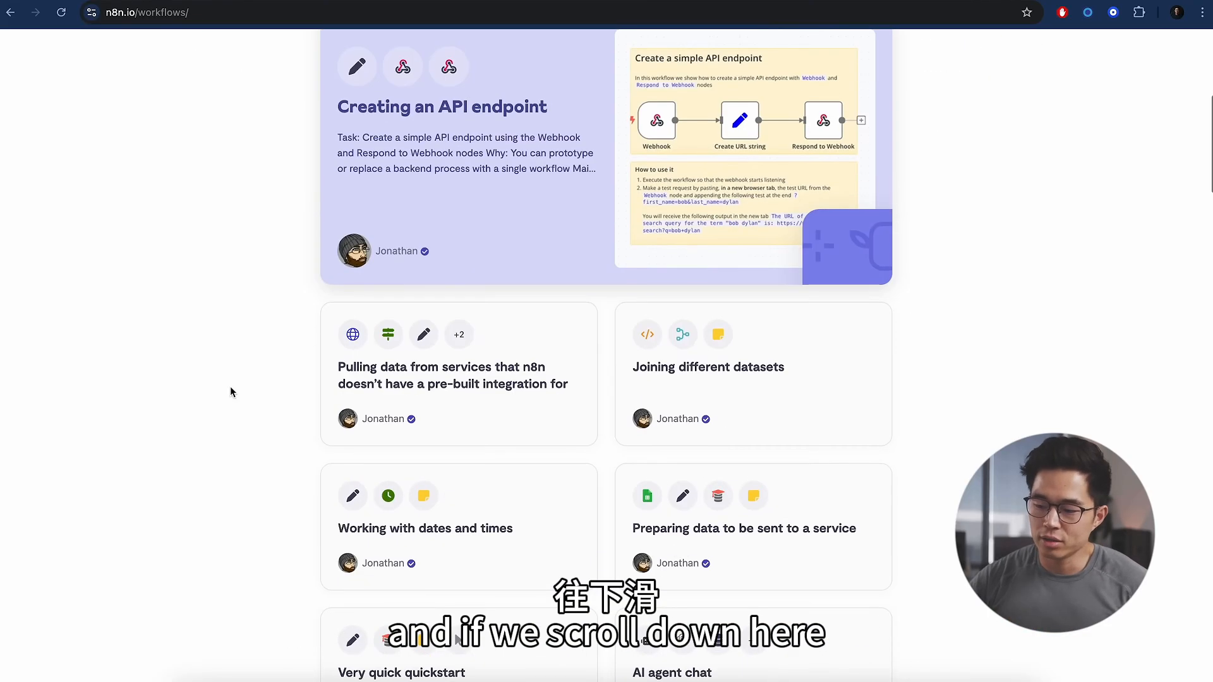
{"action": "scroll", "coordinate": [230, 392], "scroll_direction": "down", "scroll_amount": 4}
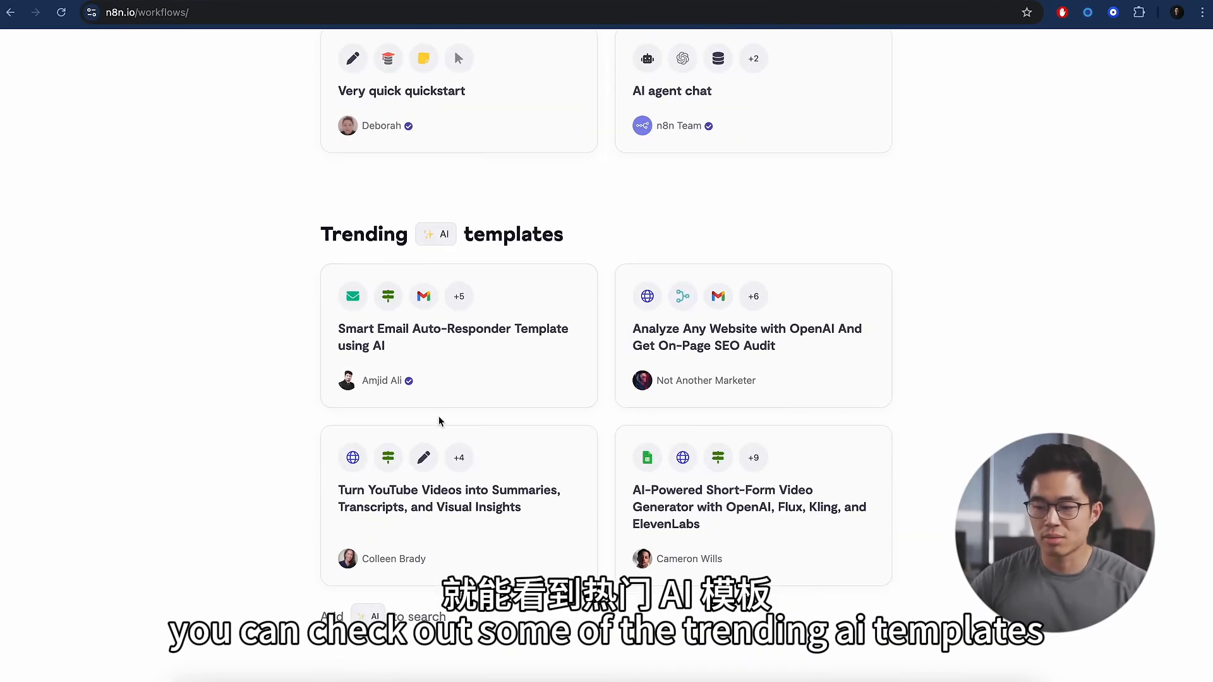
{"action": "scroll", "coordinate": [439, 417], "scroll_direction": "down", "scroll_amount": 2}
{"action": "scroll", "coordinate": [490, 111], "scroll_direction": "down", "scroll_amount": 4}
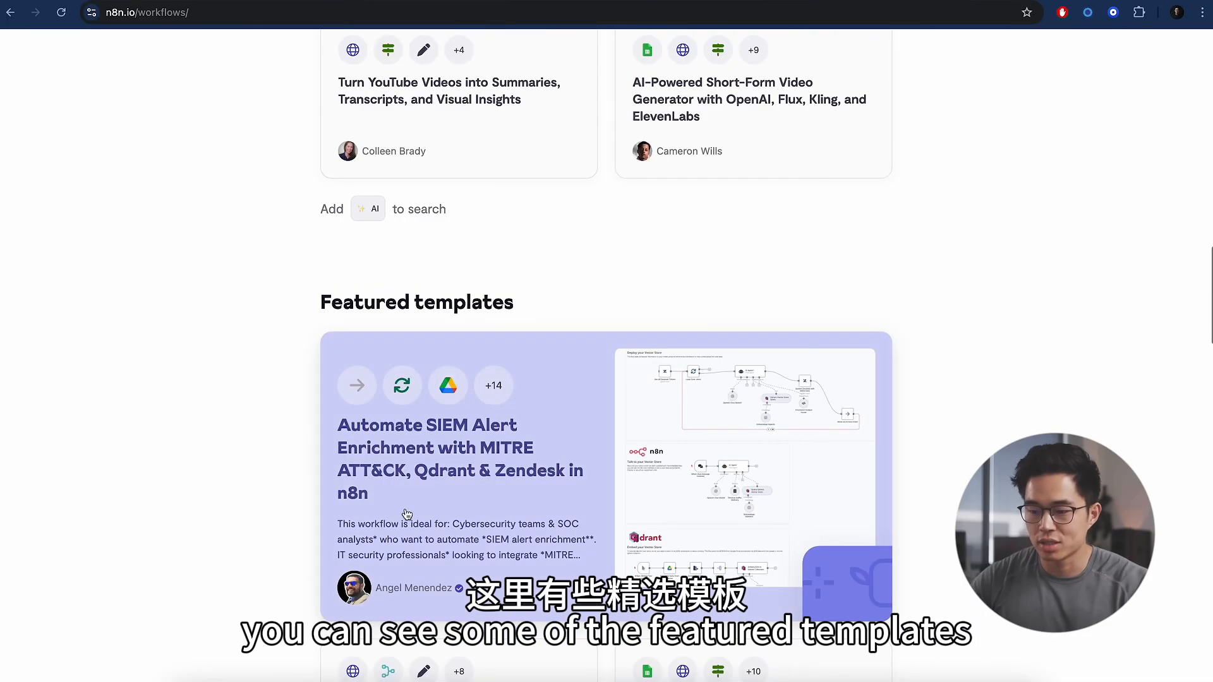
{"action": "scroll", "coordinate": [354, 423], "scroll_direction": "down", "scroll_amount": 10}
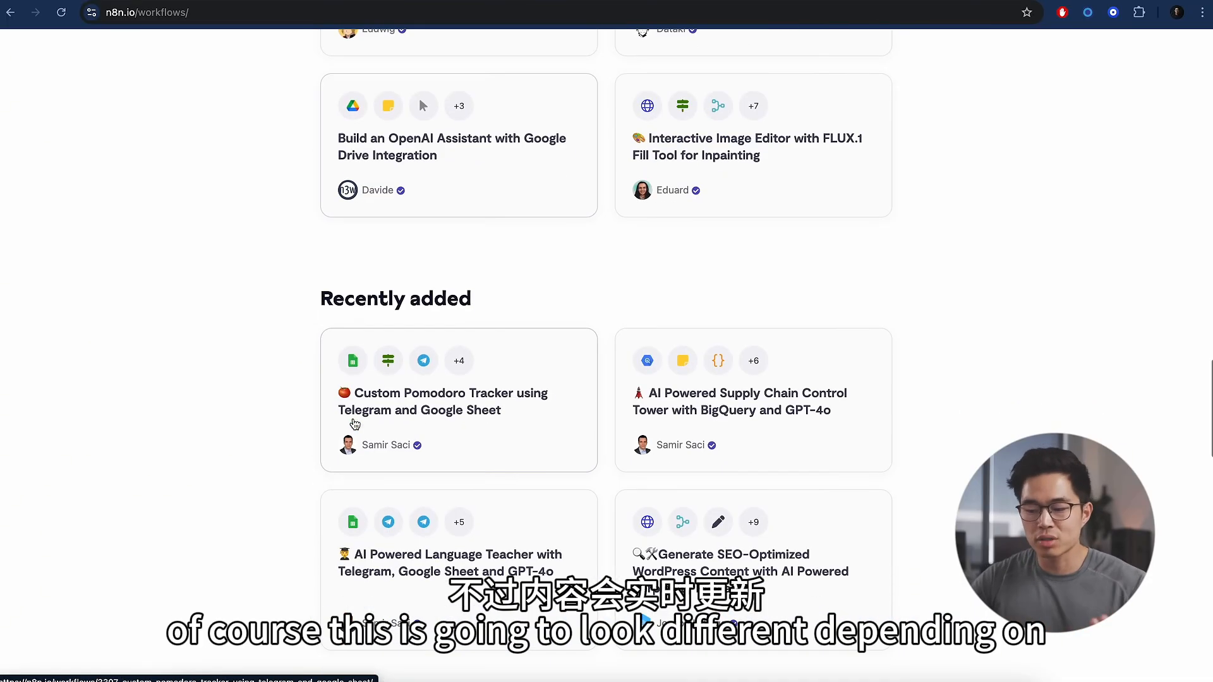
{"action": "scroll", "coordinate": [355, 423], "scroll_direction": "up", "scroll_amount": 14}
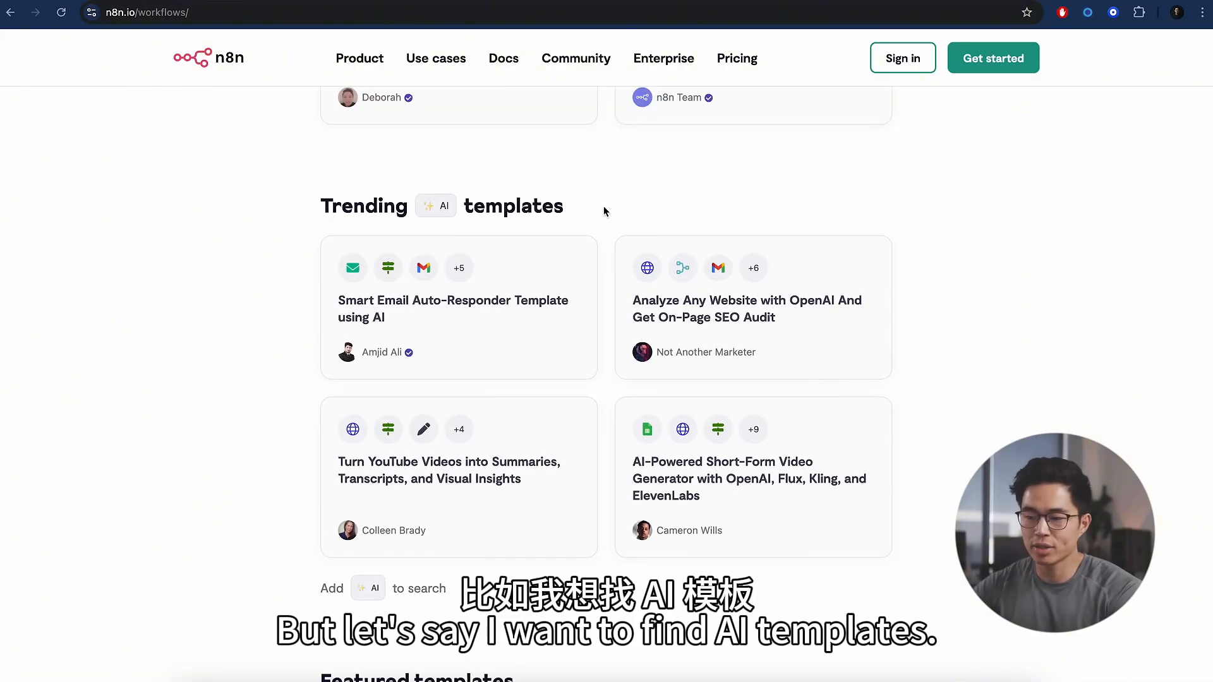
- Filter the templates to AI ones that use Google Sheets, giving 73 results
{"action": "left_click", "coordinate": [444, 206]}
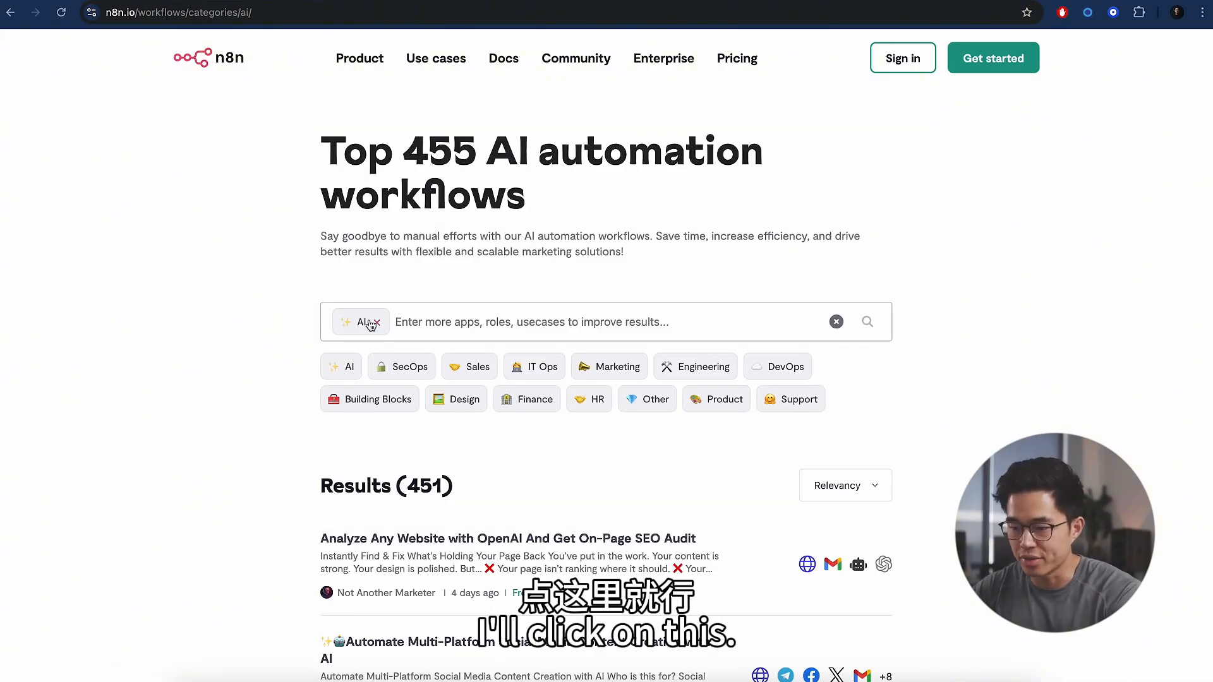
{"action": "scroll", "coordinate": [534, 352], "scroll_direction": "down", "scroll_amount": 1}
{"action": "left_click", "coordinate": [450, 288]}
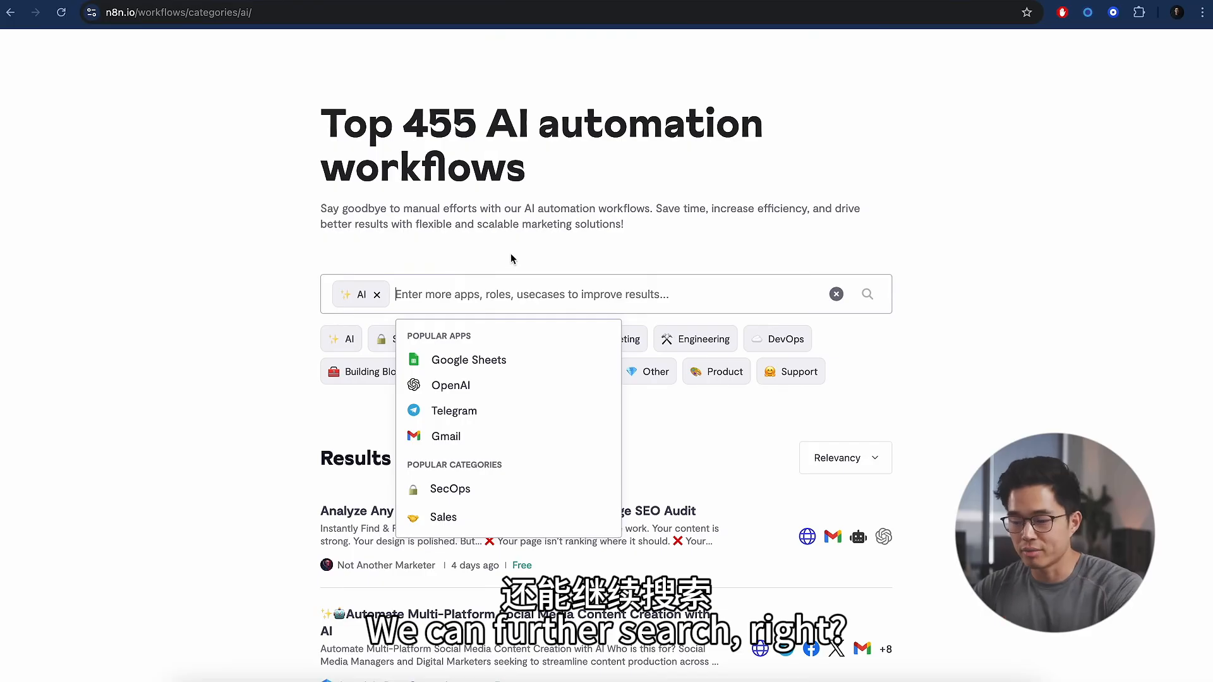
{"action": "left_click", "coordinate": [474, 360]}
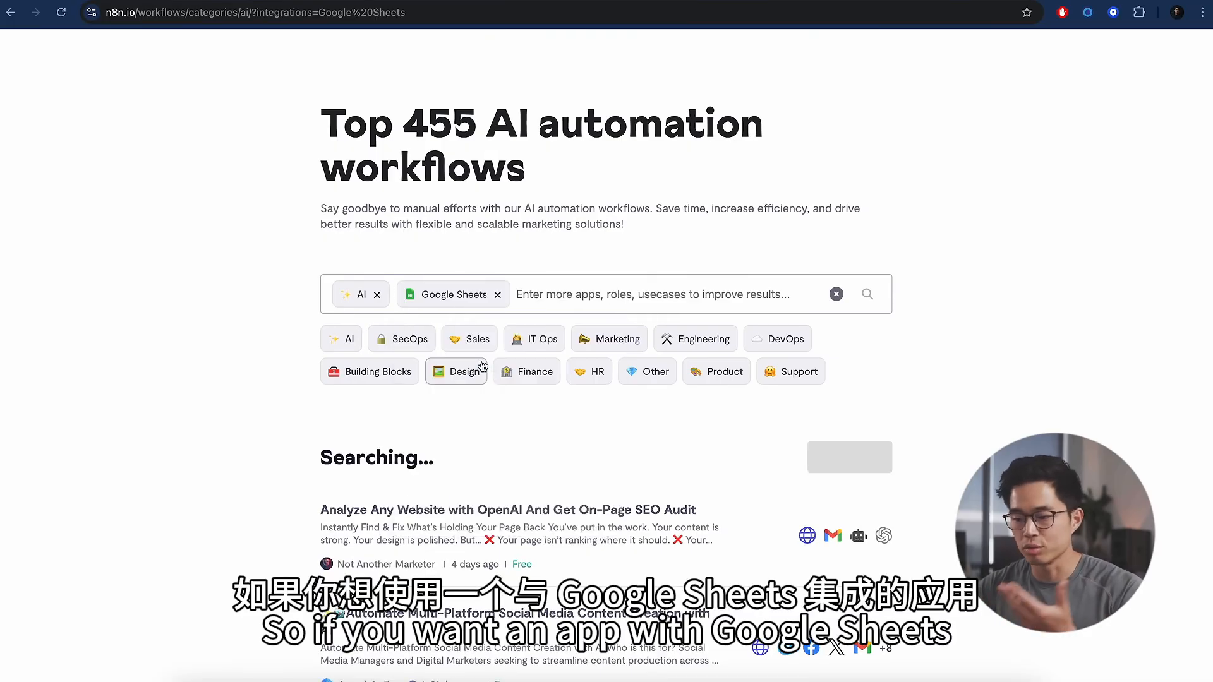
{"action": "scroll", "coordinate": [213, 375], "scroll_direction": "down", "scroll_amount": 3}
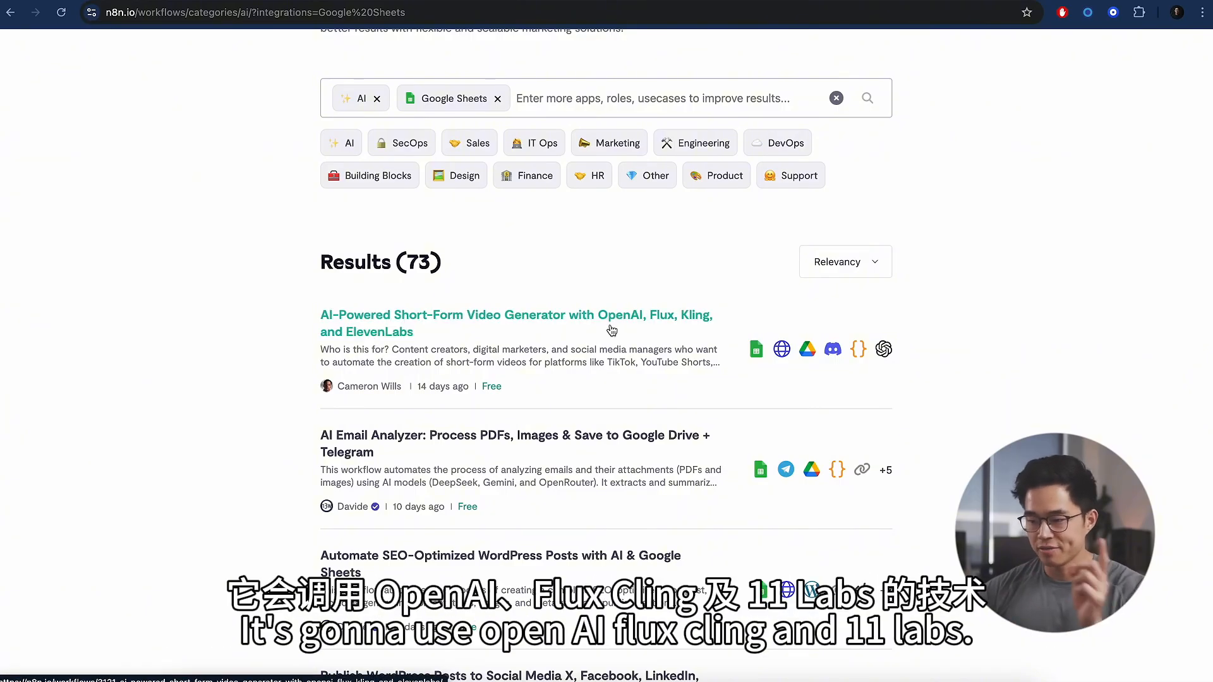
- Open the AI-Powered Short-Form Video Generator template and zoom around its workflow preview
{"action": "left_click", "coordinate": [603, 341]}
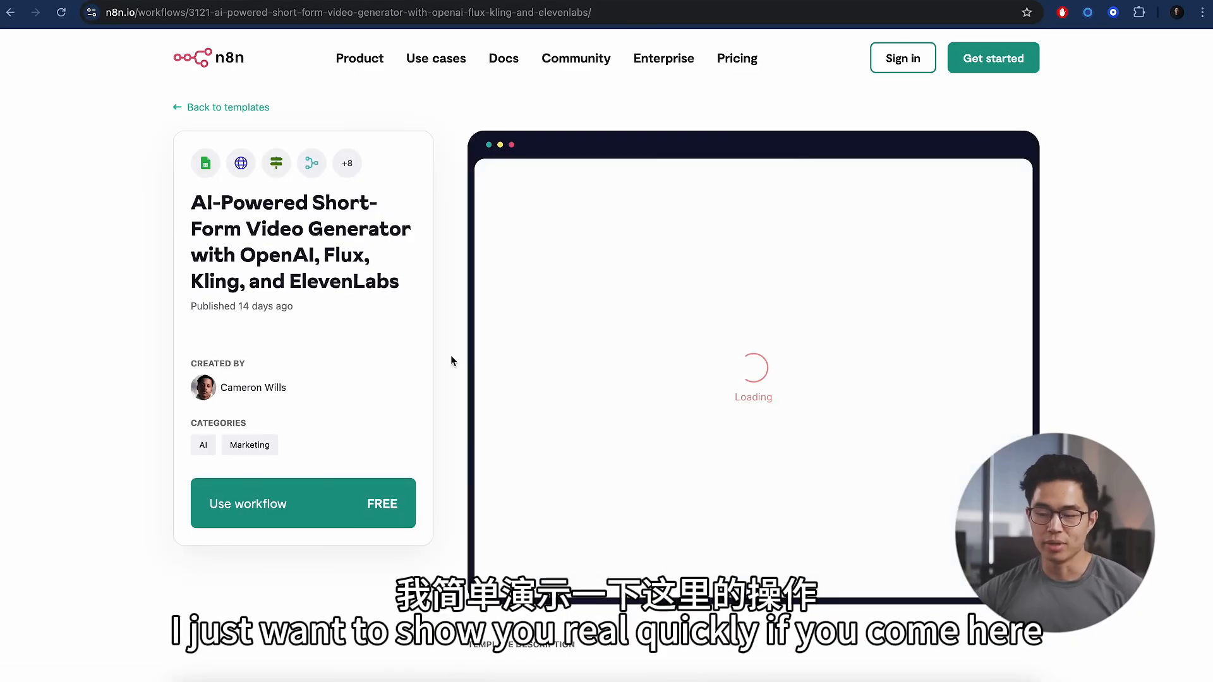
{"action": "scroll", "coordinate": [450, 360], "scroll_direction": "down", "scroll_amount": 1}
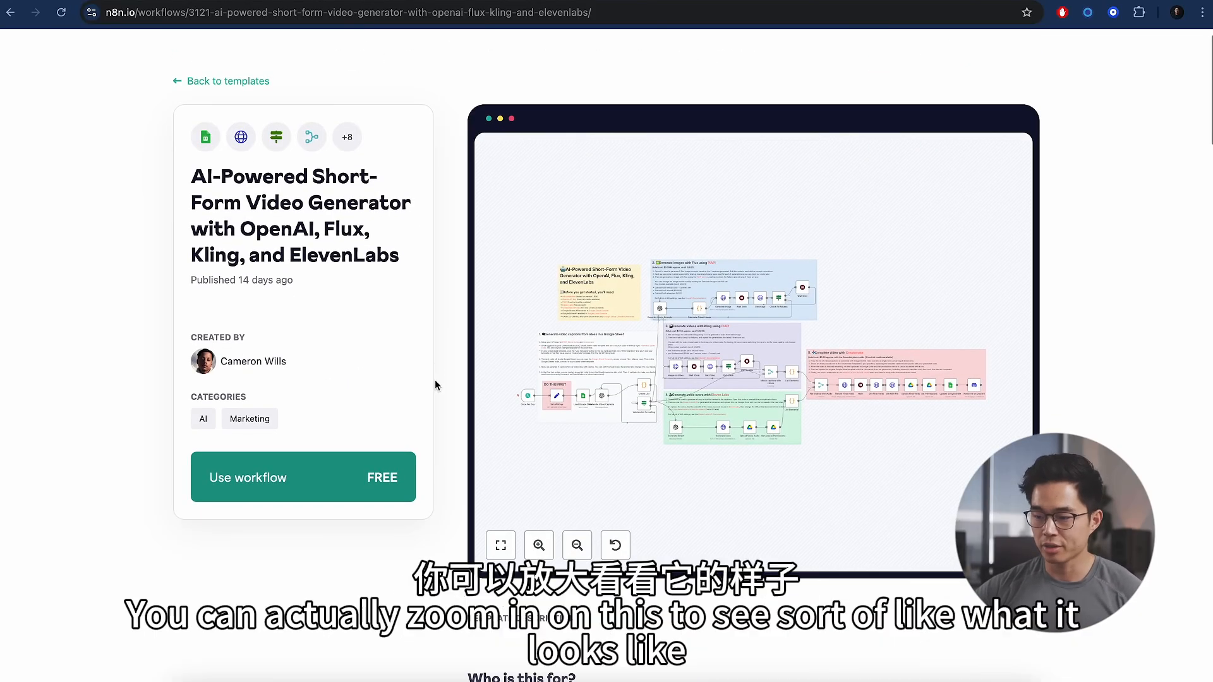
{"action": "left_click", "coordinate": [540, 546]}
{"action": "left_click", "coordinate": [541, 547]}
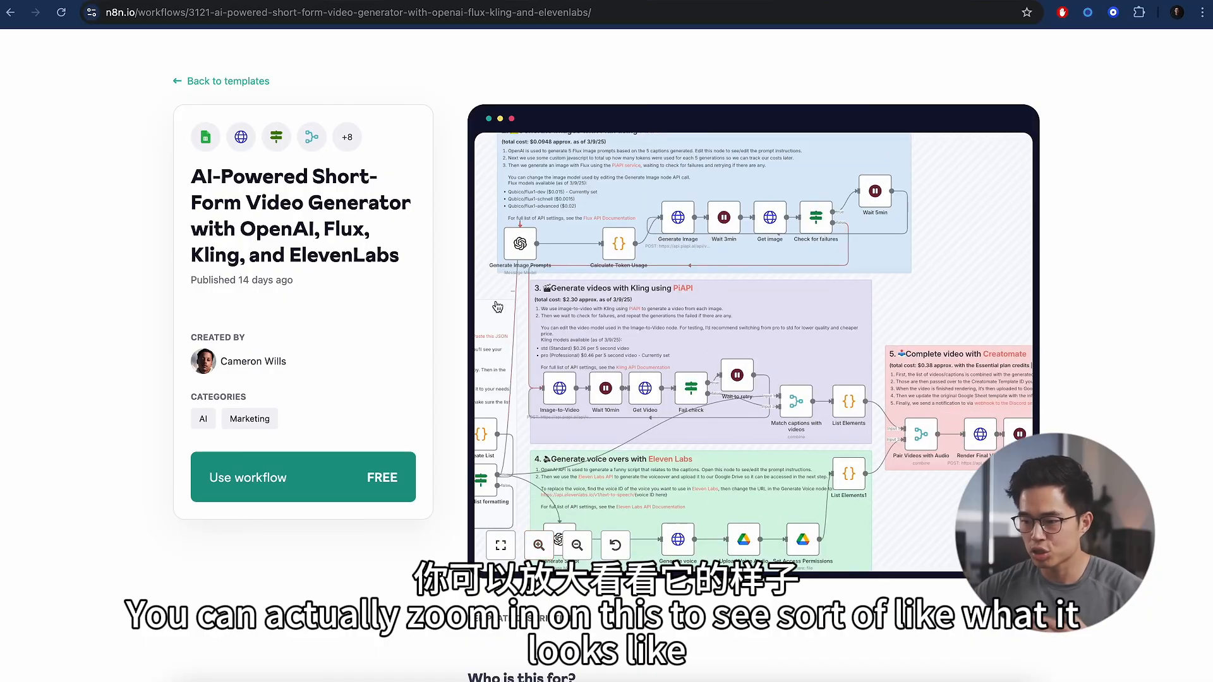
{"action": "scroll", "coordinate": [921, 294], "scroll_direction": "left", "scroll_amount": 10}
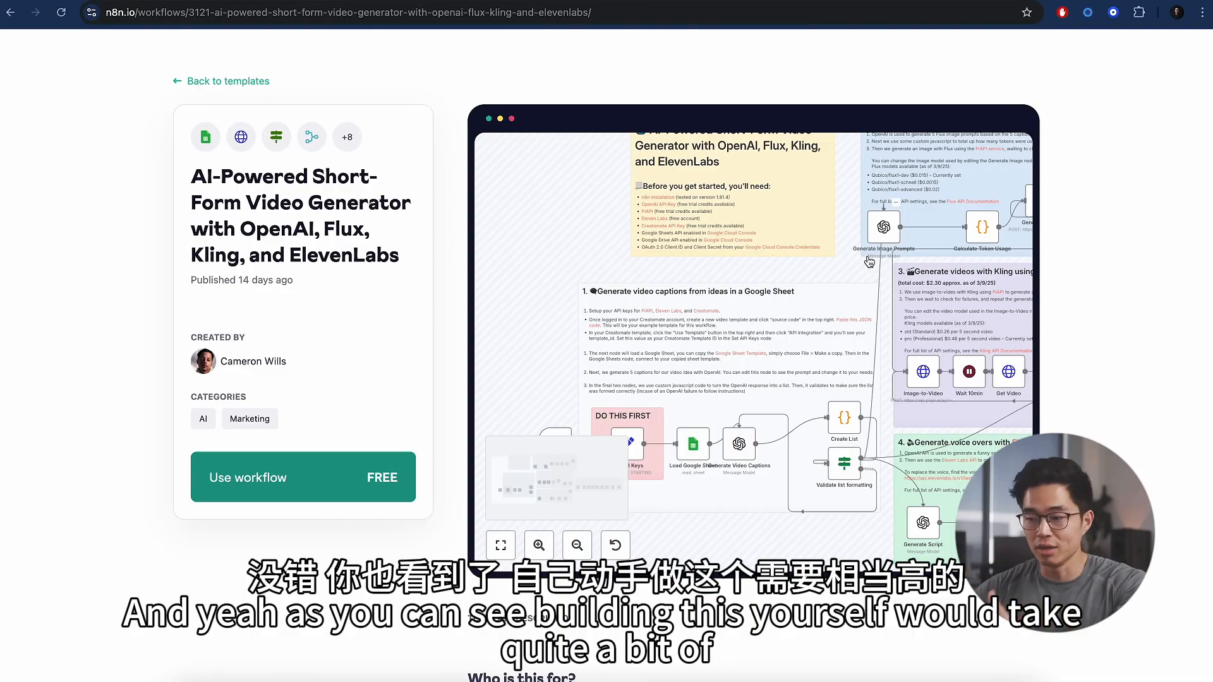
{"action": "scroll", "coordinate": [870, 262], "scroll_direction": "right", "scroll_amount": 2}
{"action": "scroll", "coordinate": [870, 262], "scroll_direction": "right", "scroll_amount": 7}
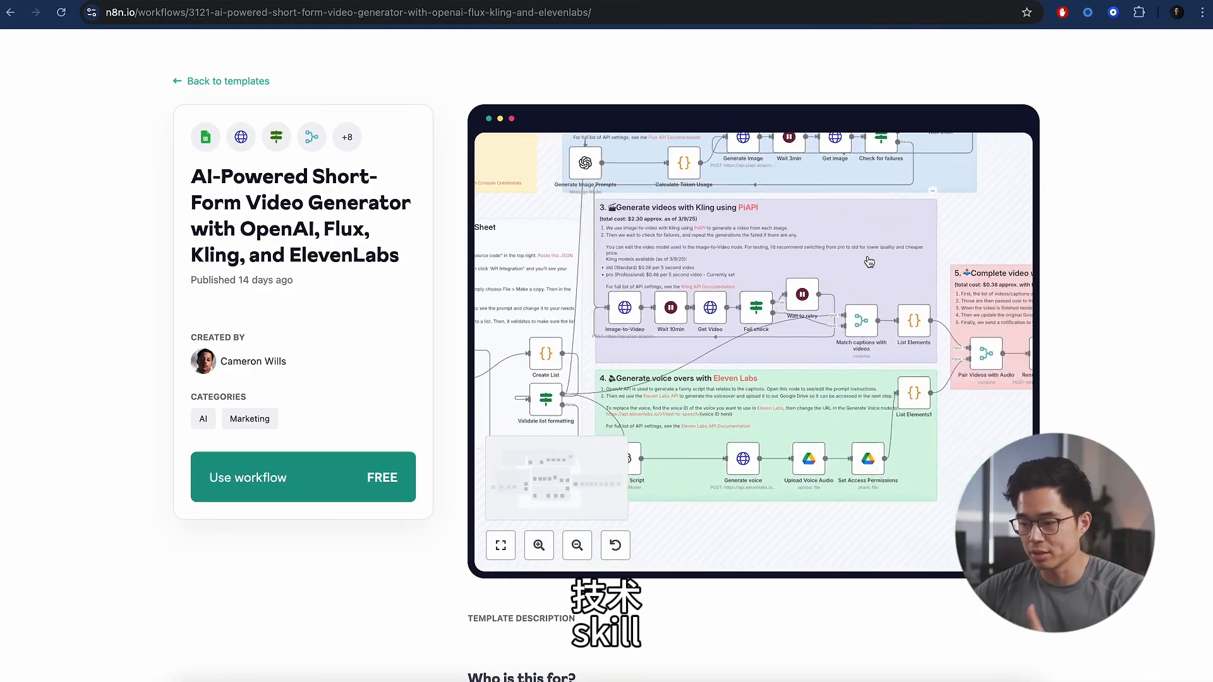
{"action": "scroll", "coordinate": [870, 262], "scroll_direction": "left", "scroll_amount": 5}
- Copy the video-generator template to the clipboard as JSON
{"action": "scroll", "coordinate": [476, 524], "scroll_direction": "down", "scroll_amount": 2}
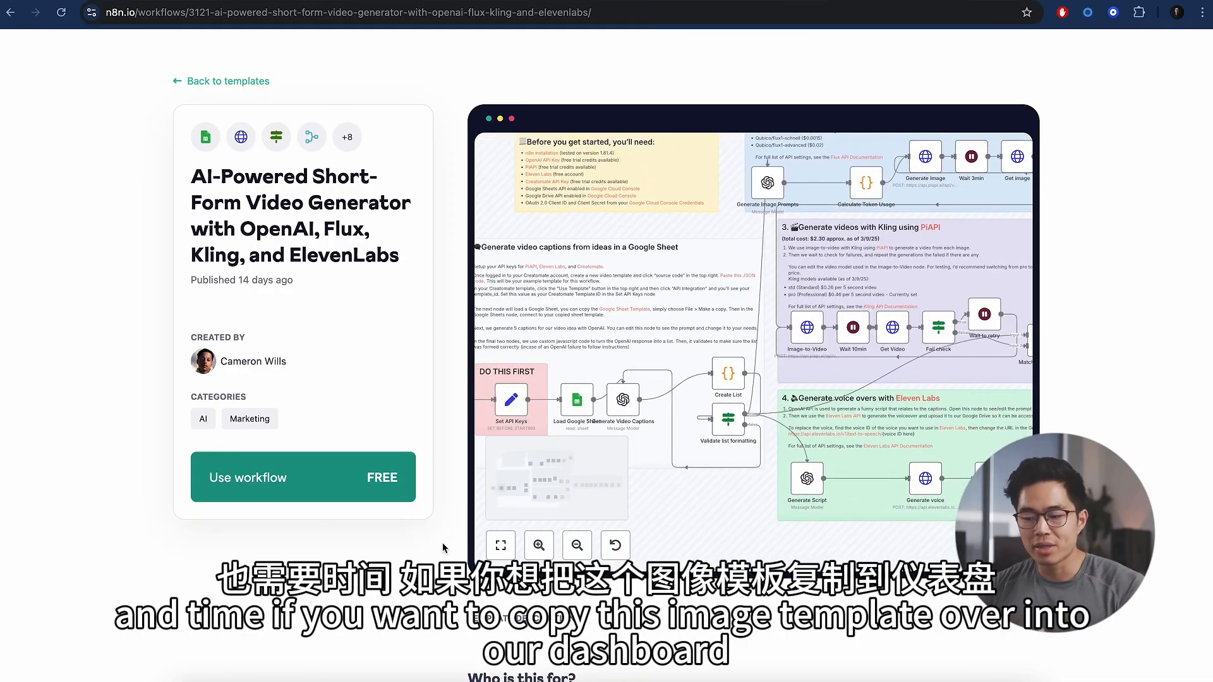
{"action": "scroll", "coordinate": [436, 551], "scroll_direction": "down", "scroll_amount": 2}
{"action": "scroll", "coordinate": [436, 551], "scroll_direction": "up", "scroll_amount": 3}
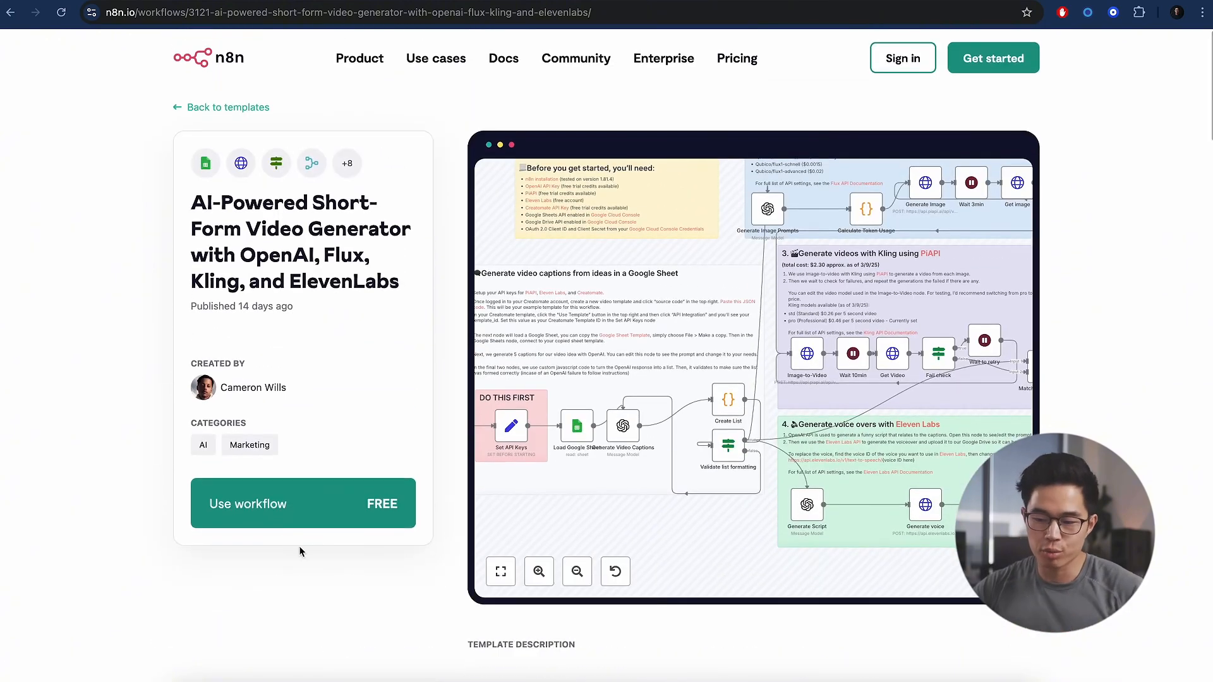
{"action": "left_click", "coordinate": [310, 504]}
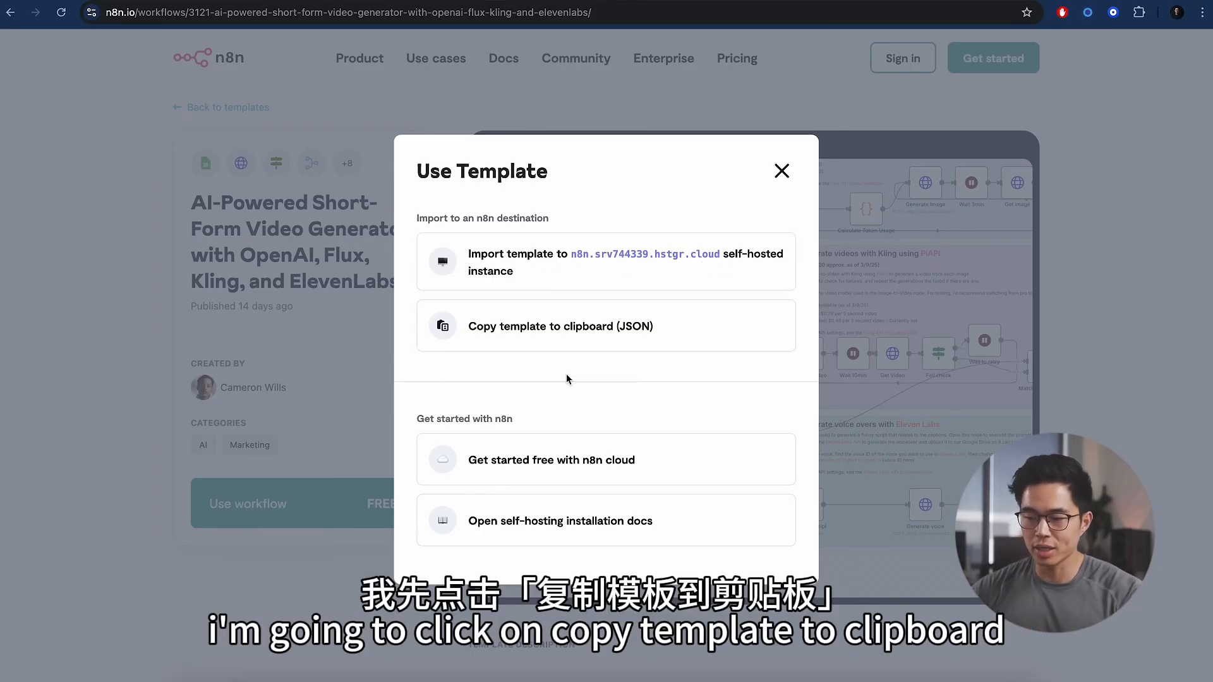
{"action": "left_click", "coordinate": [587, 338]}
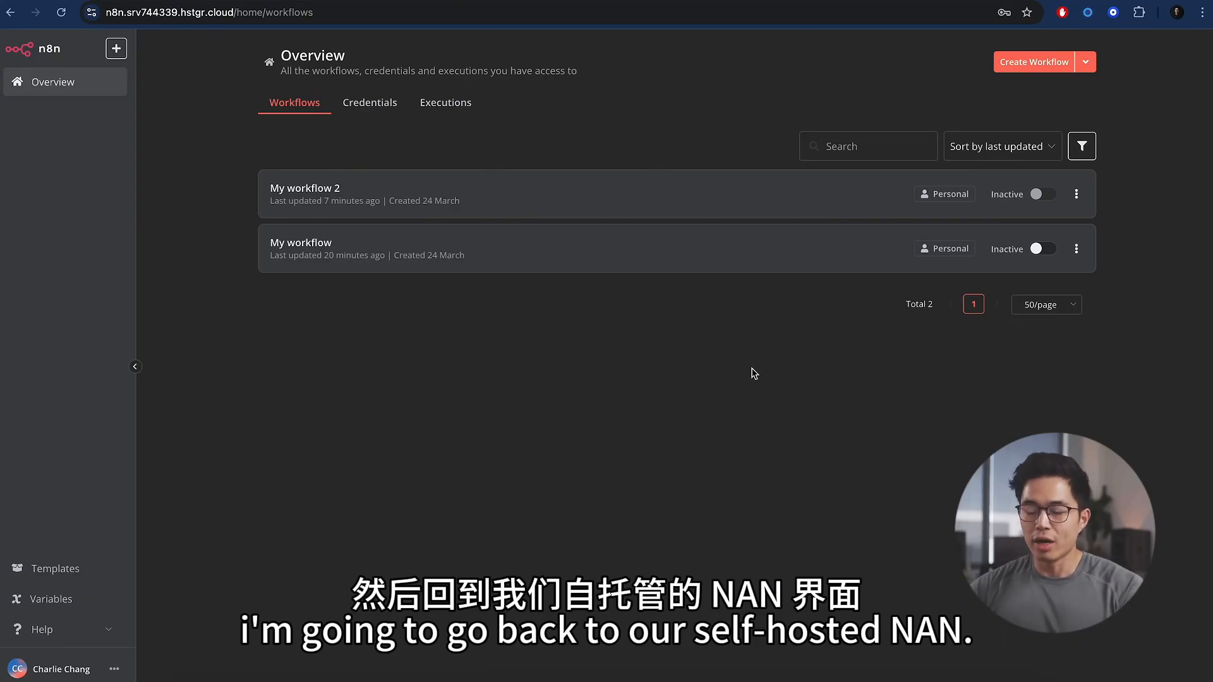
- Create a new workflow and paste the copied video-generator template into it
{"action": "left_click", "coordinate": [1036, 63]}
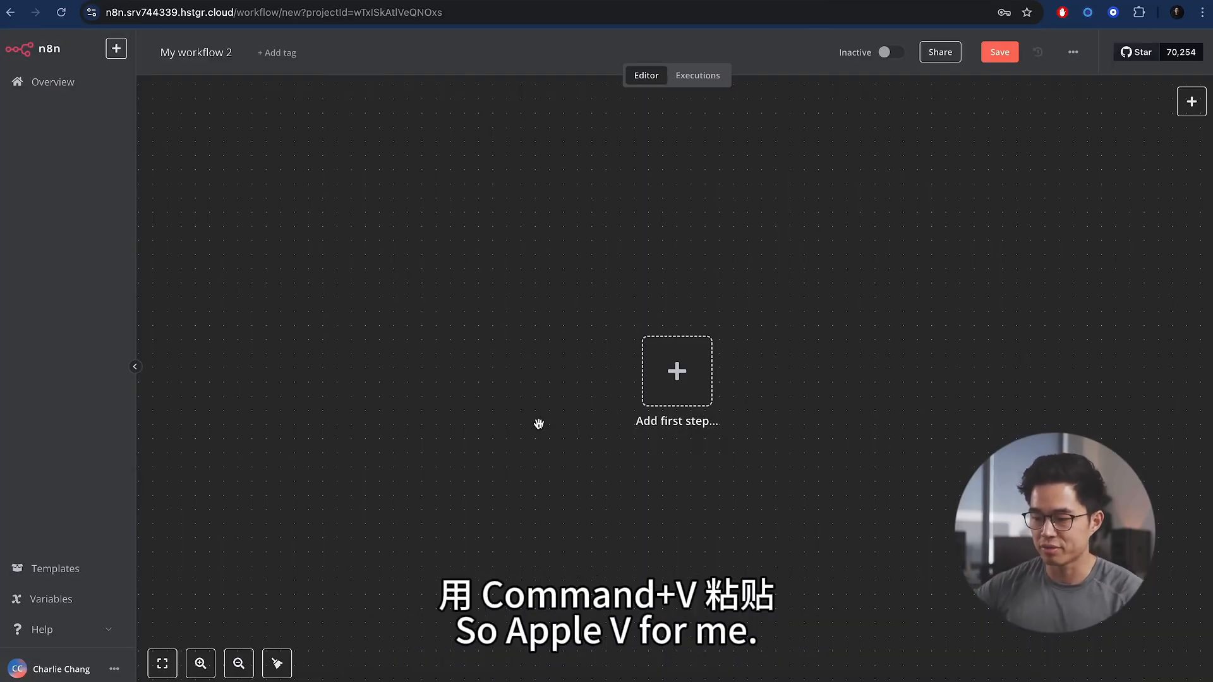
{"action": "key", "text": "super+v"}
{"action": "scroll", "coordinate": [569, 443], "scroll_direction": "up", "scroll_amount": 5}
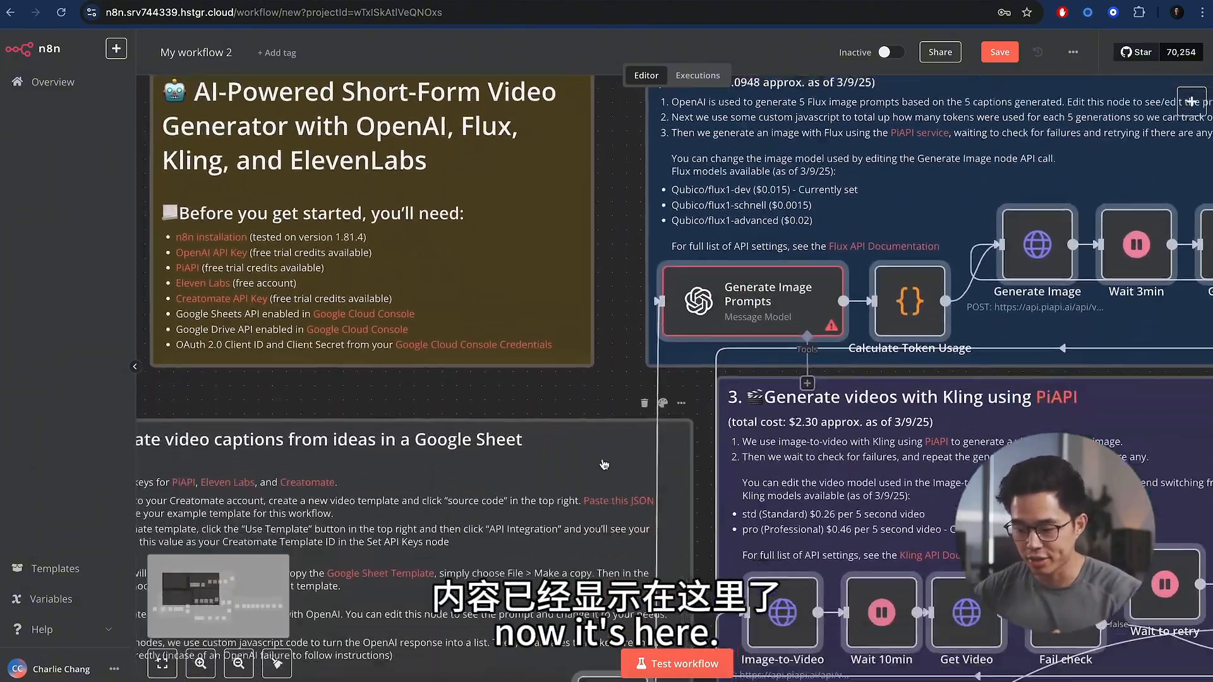
{"action": "scroll", "coordinate": [605, 417], "scroll_direction": "down", "scroll_amount": 7}
{"action": "scroll", "coordinate": [609, 375], "scroll_direction": "left", "scroll_amount": 9}
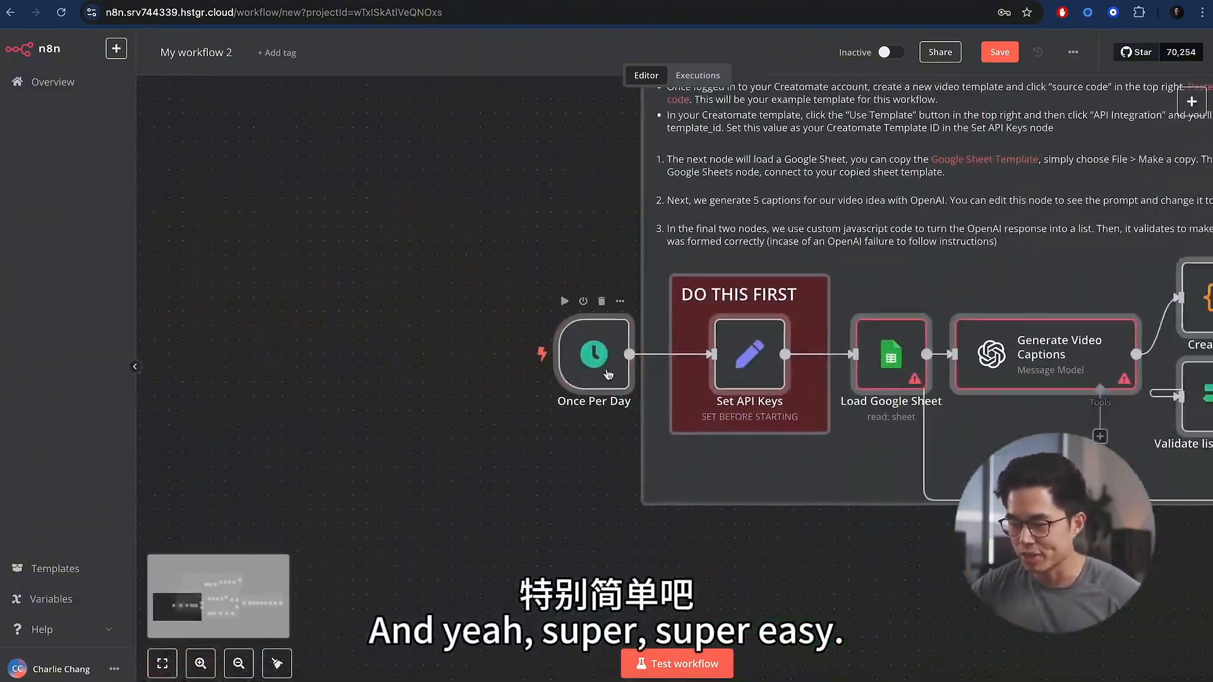
{"action": "scroll", "coordinate": [487, 338], "scroll_direction": "right", "scroll_amount": 9}
{"action": "scroll", "coordinate": [487, 338], "scroll_direction": "up", "scroll_amount": 8}
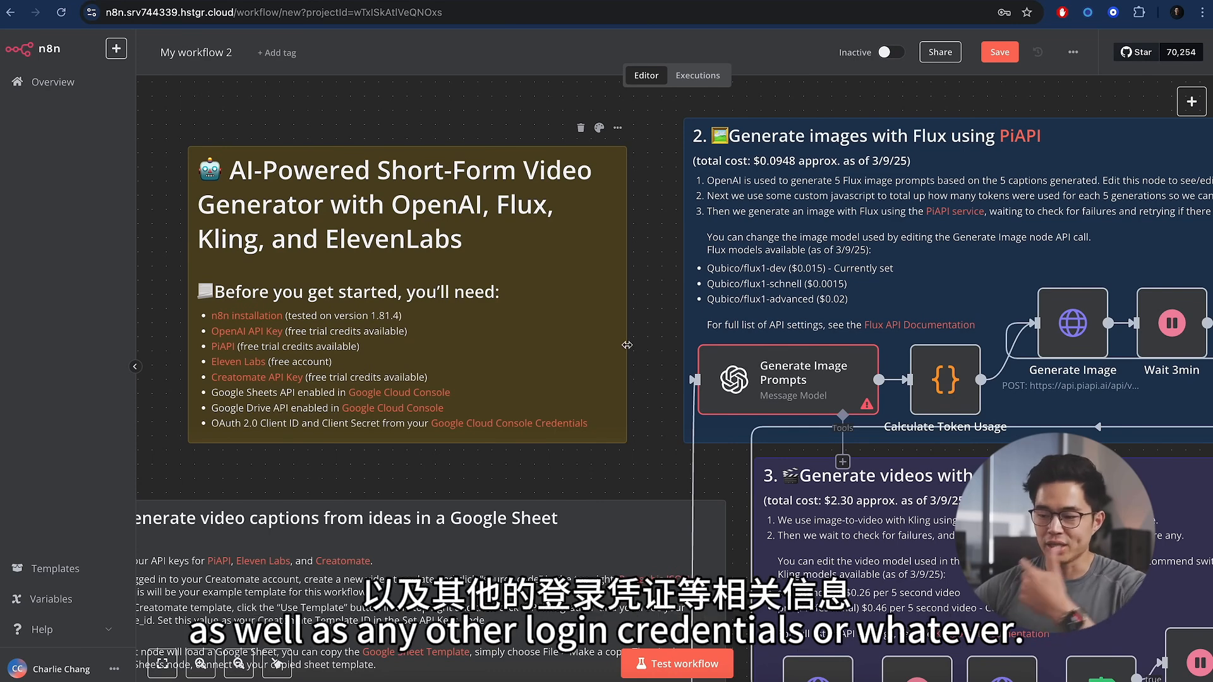
- Pan around the canvas to inspect the pasted template's sticky notes and nodes
{"action": "scroll", "coordinate": [650, 349], "scroll_direction": "down", "scroll_amount": 2}
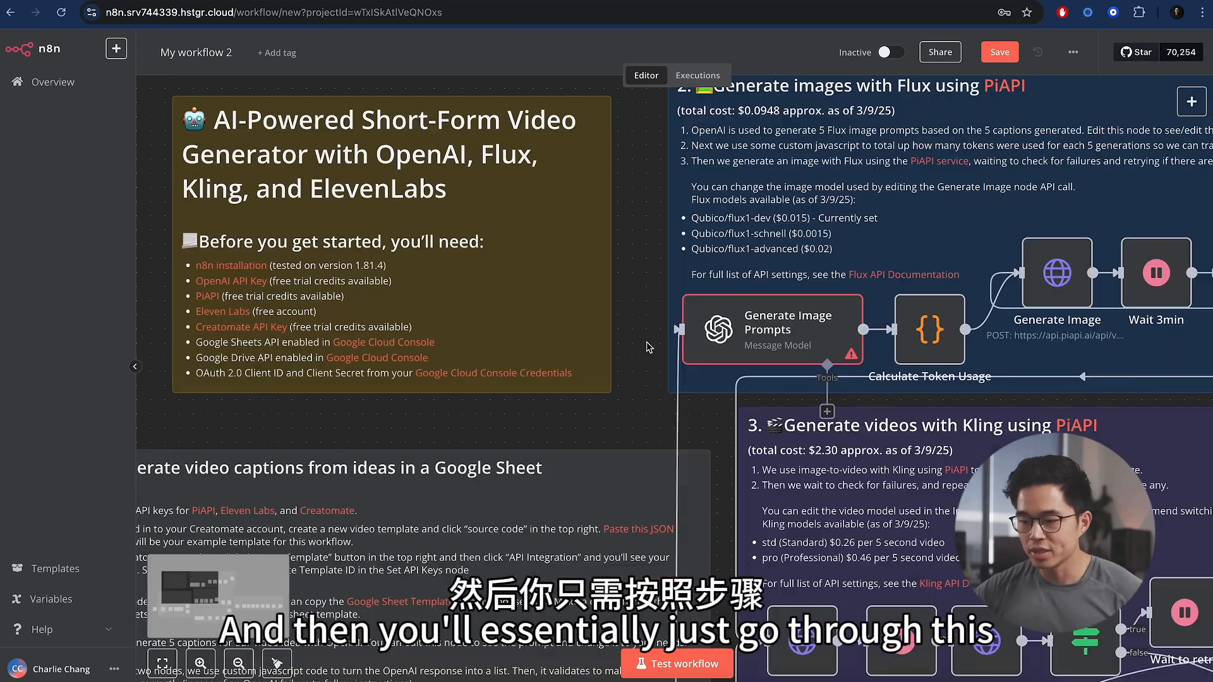
{"action": "scroll", "coordinate": [597, 379], "scroll_direction": "down", "scroll_amount": 5}
{"action": "scroll", "coordinate": [597, 379], "scroll_direction": "left", "scroll_amount": 2}
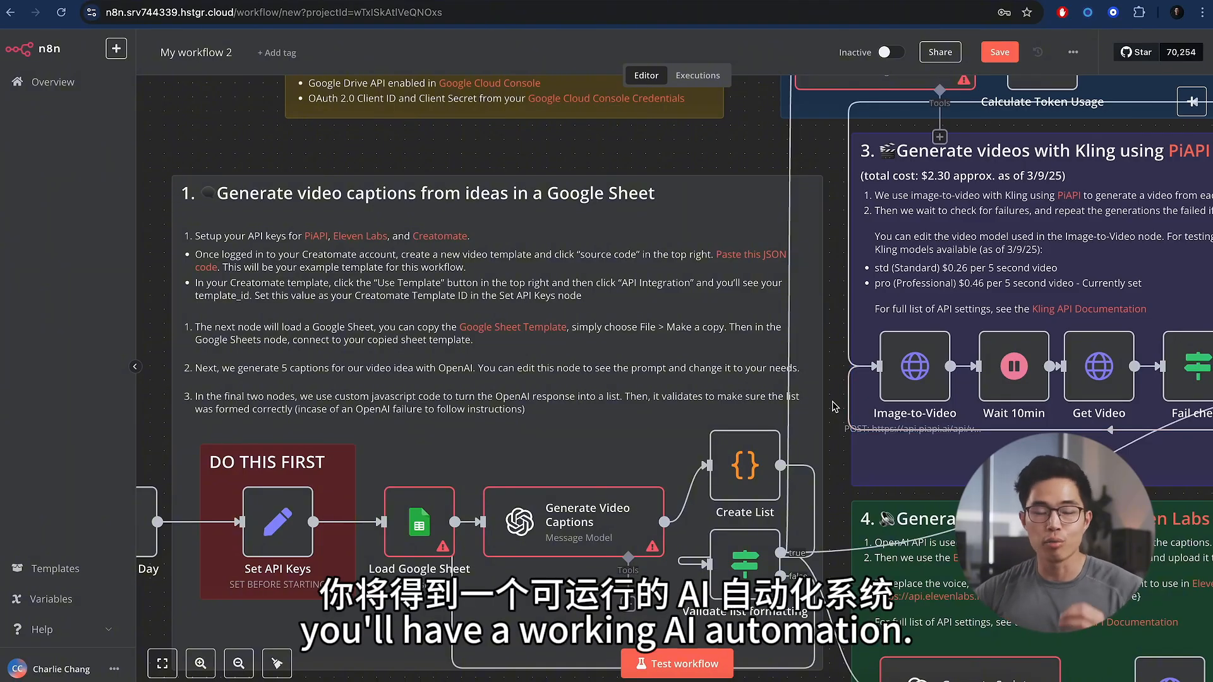
{"action": "scroll", "coordinate": [835, 408], "scroll_direction": "down", "scroll_amount": 6}
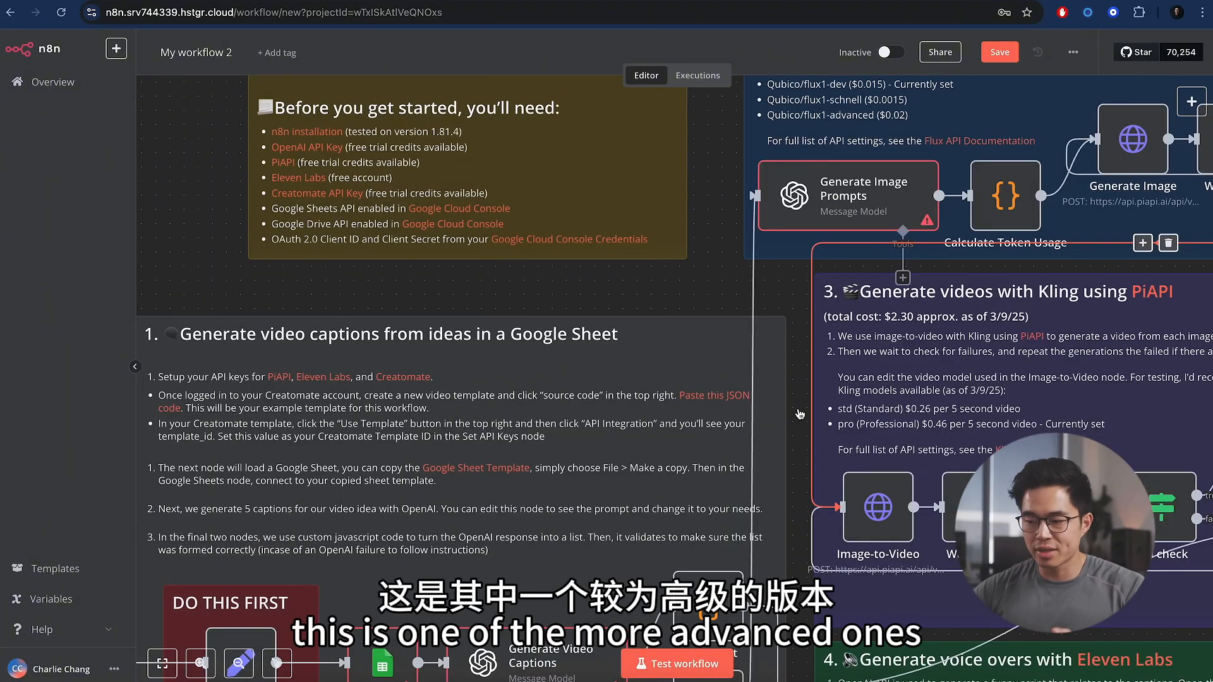
{"action": "scroll", "coordinate": [799, 414], "scroll_direction": "up", "scroll_amount": 4}
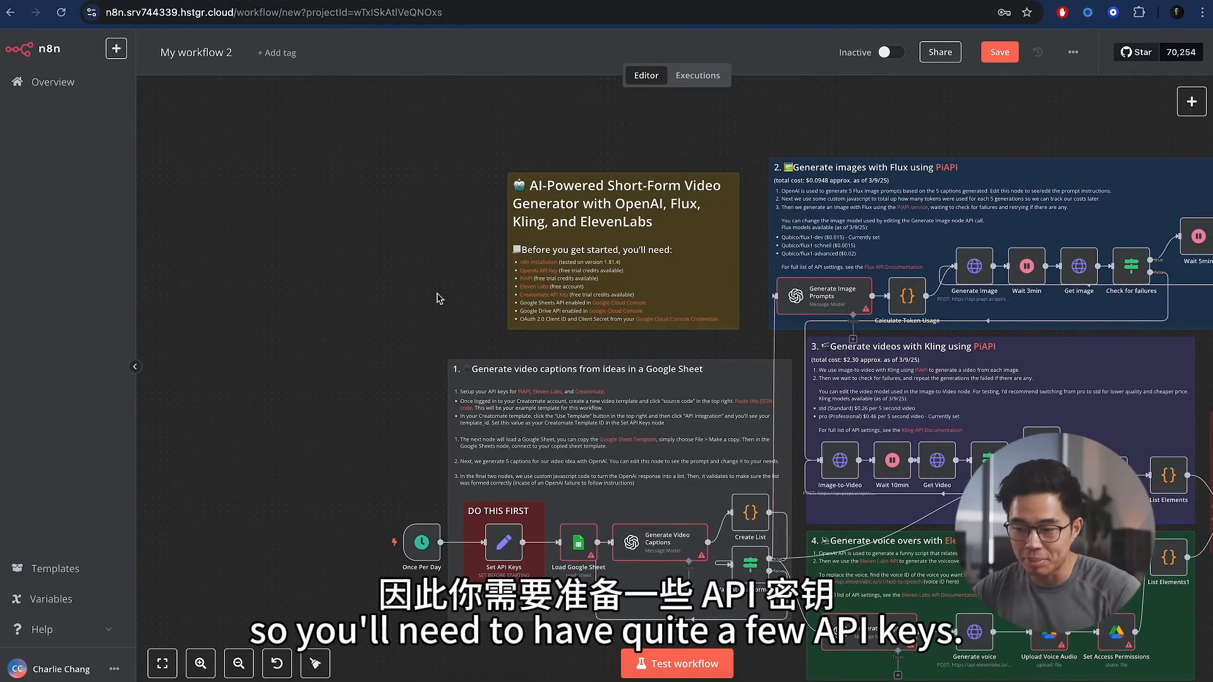
{"action": "scroll", "coordinate": [321, 286], "scroll_direction": "right", "scroll_amount": 5}
{"action": "scroll", "coordinate": [320, 286], "scroll_direction": "down", "scroll_amount": 1}
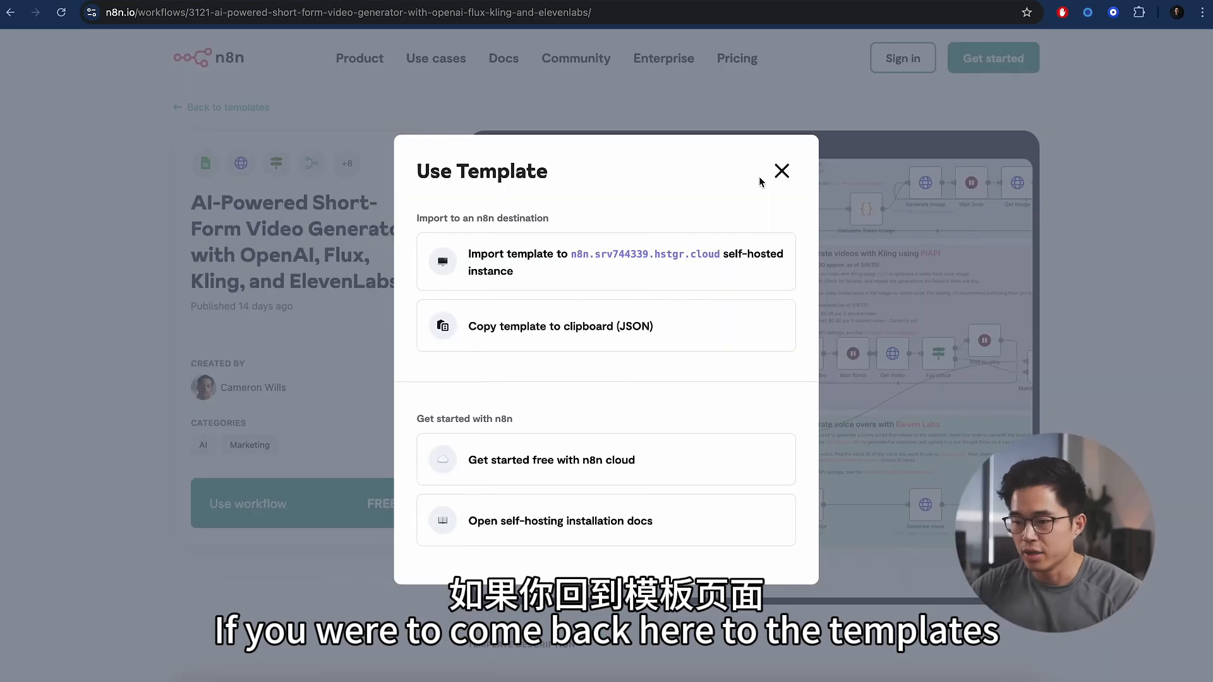
- Return to the full template library and filter it to Google Sheets templates by searching 'shee'
{"action": "left_click", "coordinate": [781, 169]}
{"action": "left_click", "coordinate": [209, 109]}
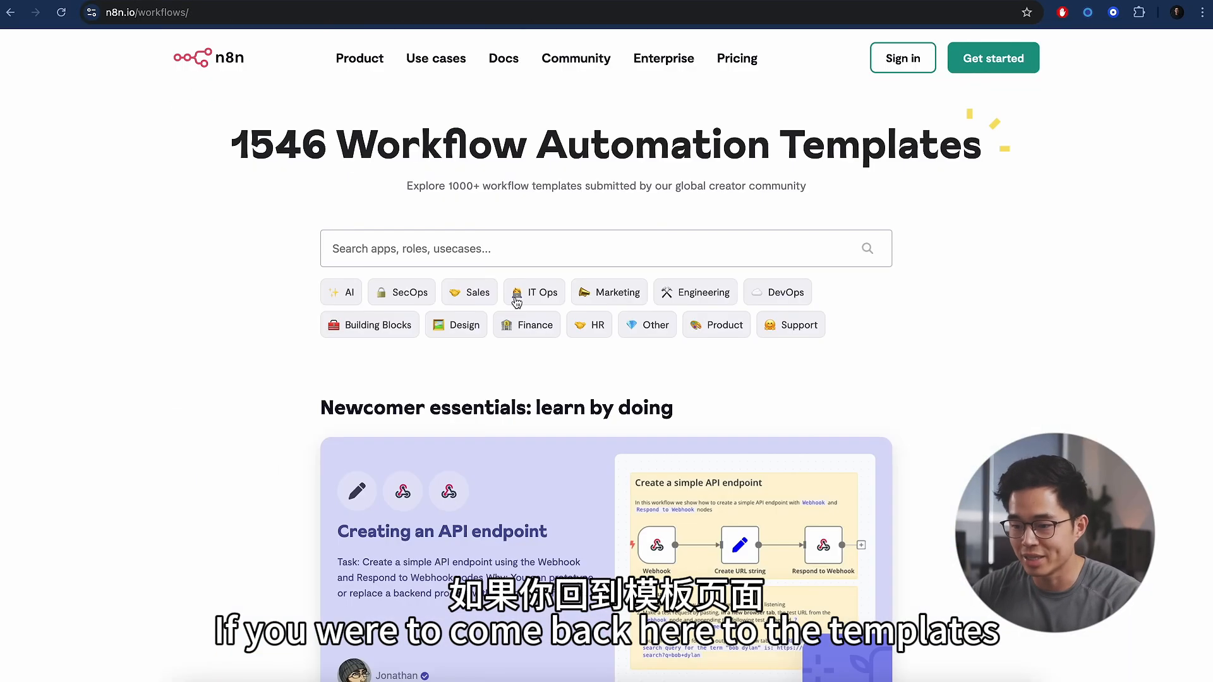
{"action": "left_click", "coordinate": [484, 244]}
{"action": "type", "text": "sheet"}
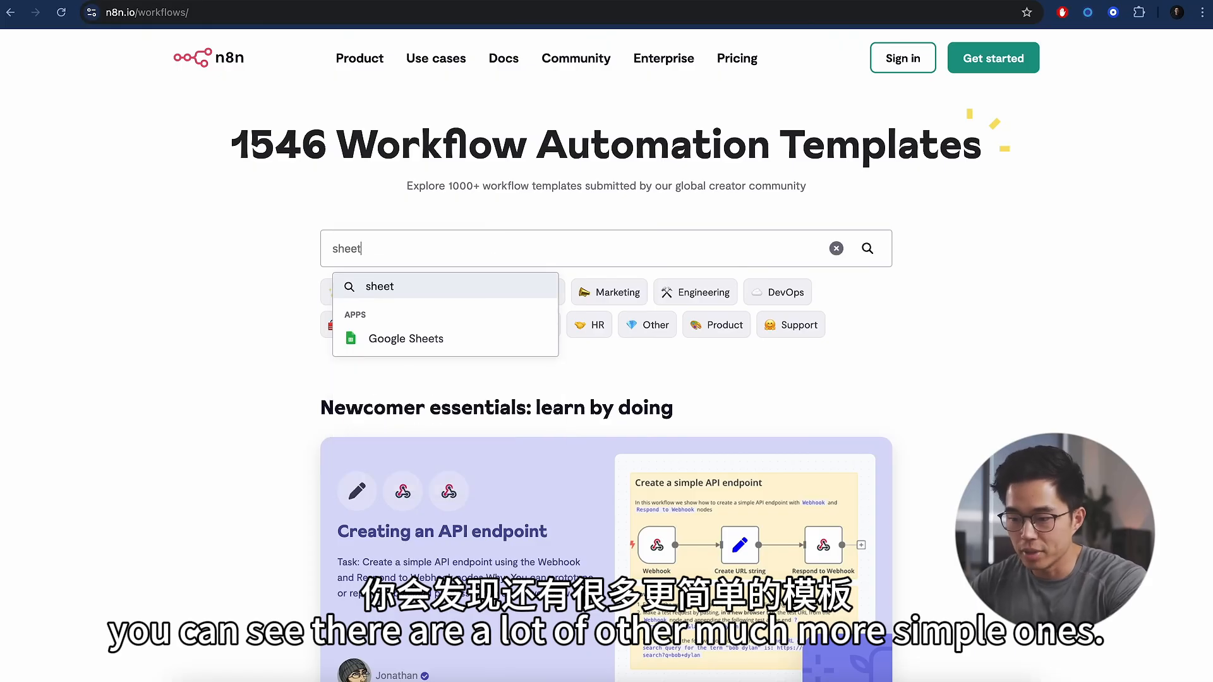
{"action": "left_click", "coordinate": [449, 336]}
{"action": "scroll", "coordinate": [249, 355], "scroll_direction": "down", "scroll_amount": 10}
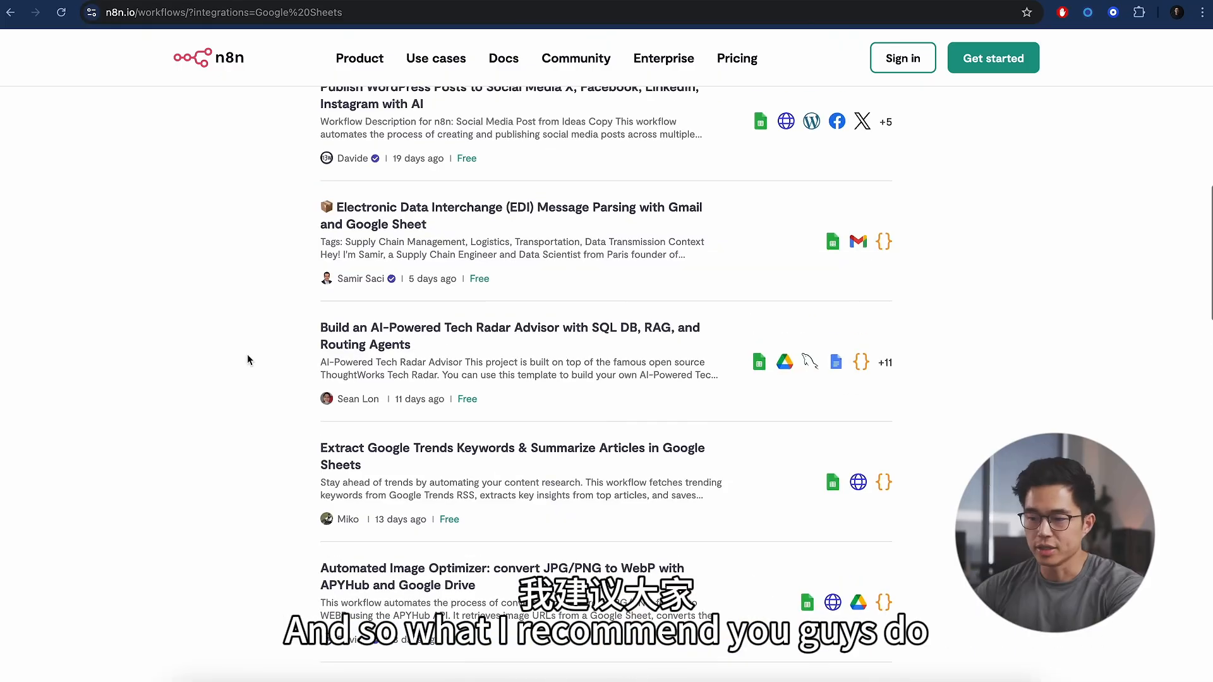
{"action": "scroll", "coordinate": [248, 359], "scroll_direction": "up", "scroll_amount": 9}
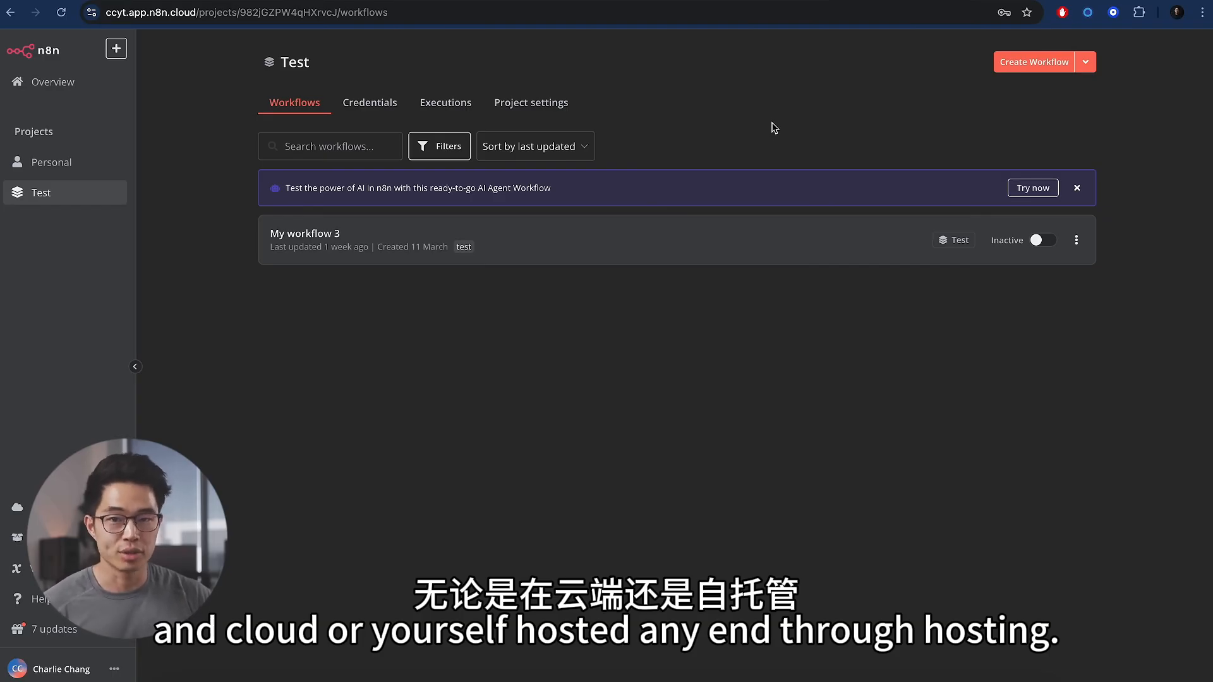
- Create a Test project workflow with a form submission trigger titled 'Test Form' and a First Name field
{"action": "left_click", "coordinate": [1049, 62]}
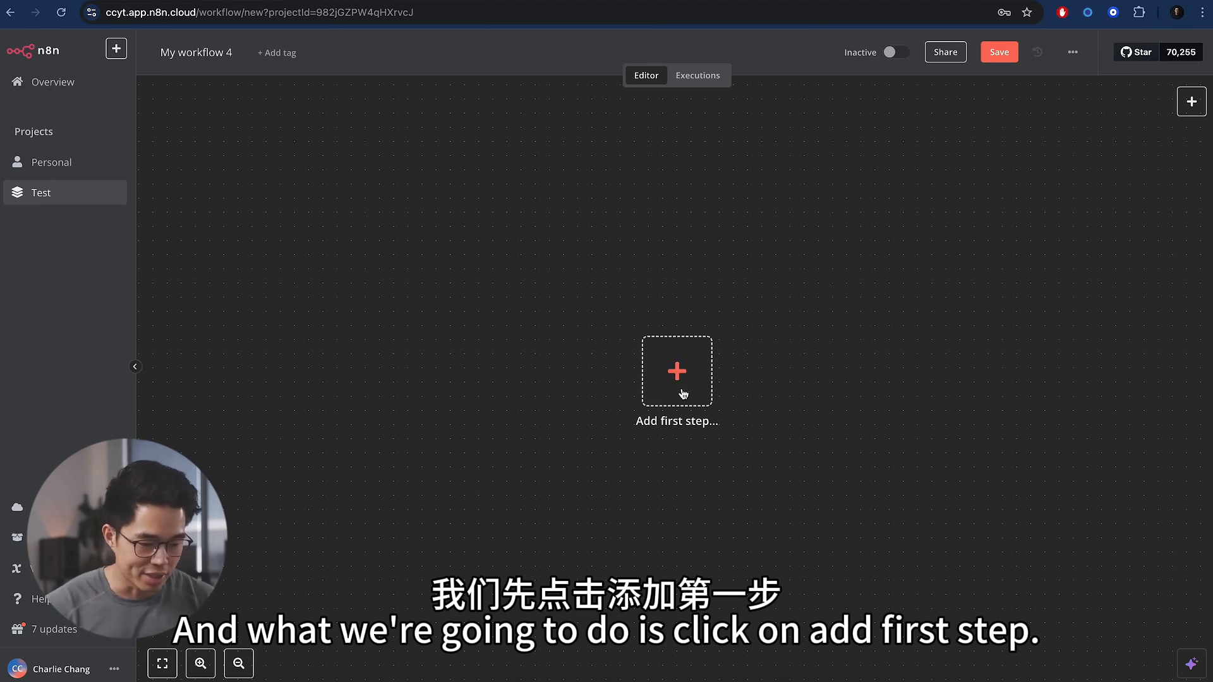
{"action": "left_click", "coordinate": [682, 393]}
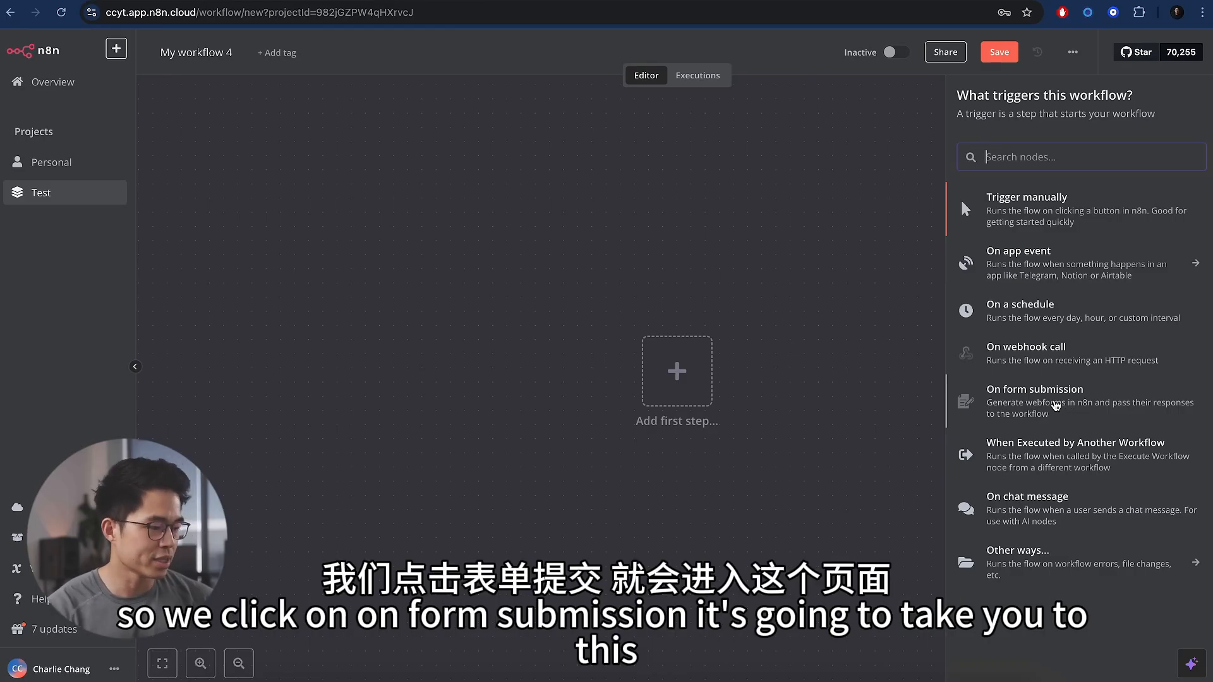
{"action": "left_click", "coordinate": [1063, 406]}
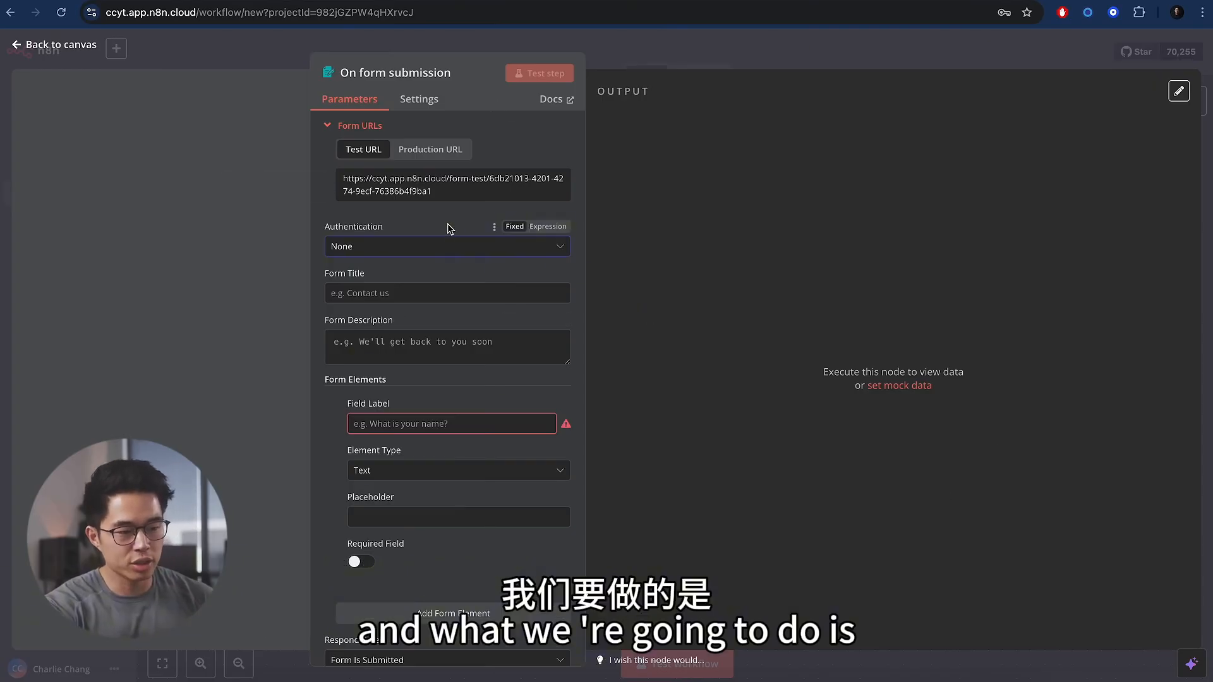
{"action": "left_click", "coordinate": [422, 297]}
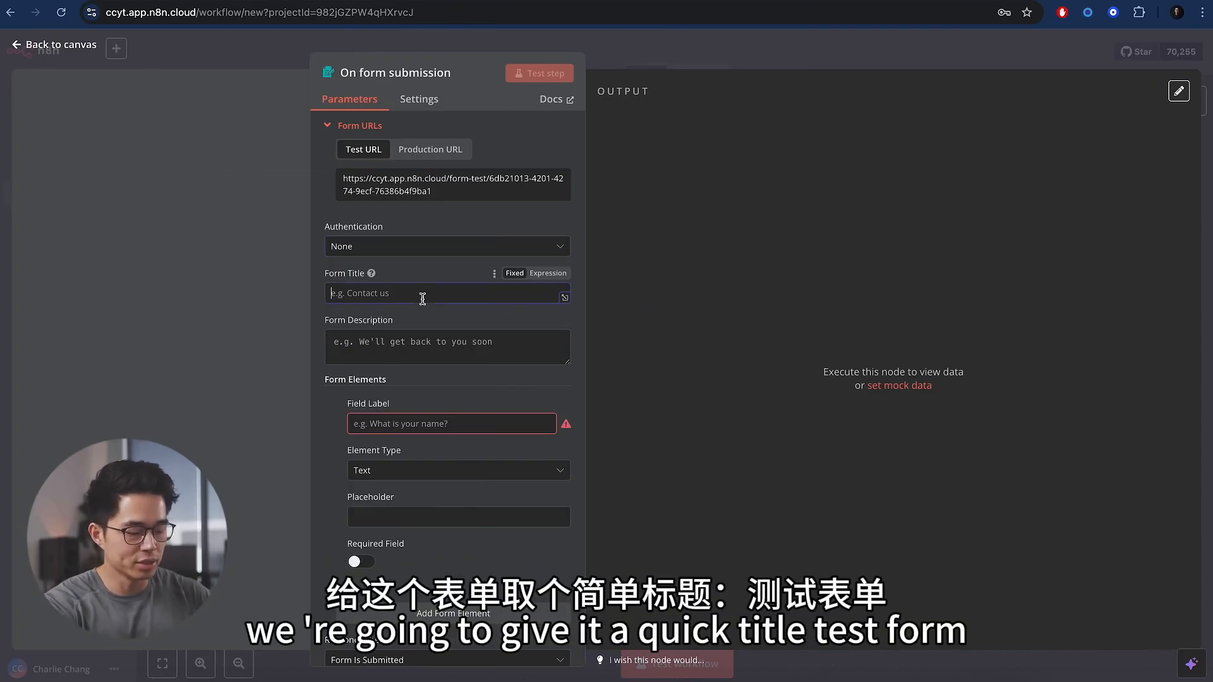
{"action": "type", "text": "Test Form"}
{"action": "scroll", "coordinate": [447, 371], "scroll_direction": "down", "scroll_amount": 2}
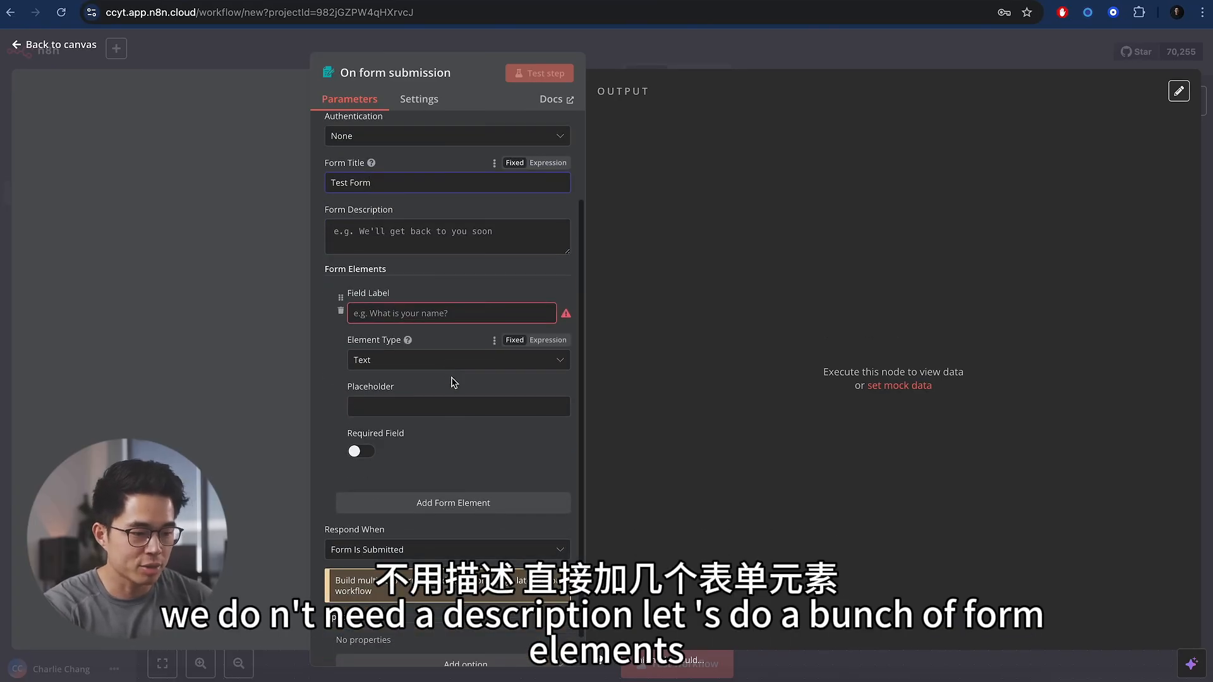
{"action": "left_click", "coordinate": [452, 313]}
{"action": "type", "text": "First Name"}
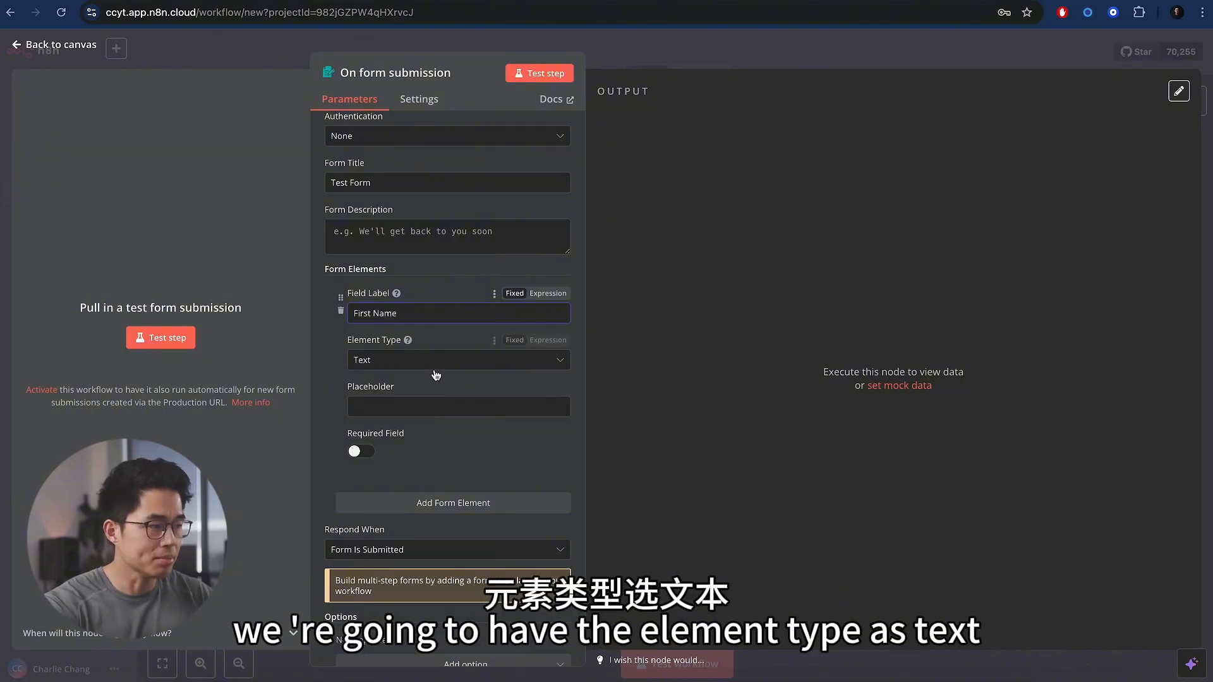
{"action": "scroll", "coordinate": [455, 398], "scroll_direction": "down", "scroll_amount": 1}
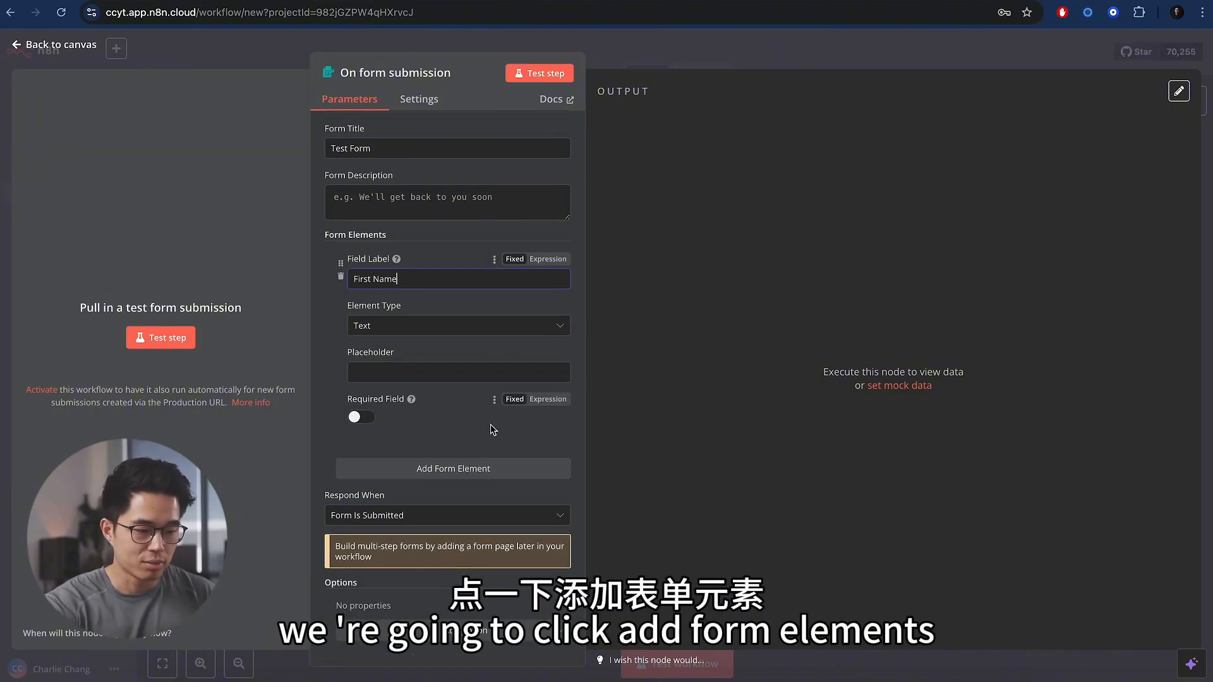
- Add Last Name and Email form fields, making Email an email-type element
{"action": "left_click", "coordinate": [471, 469]}
{"action": "scroll", "coordinate": [443, 430], "scroll_direction": "down", "scroll_amount": 3}
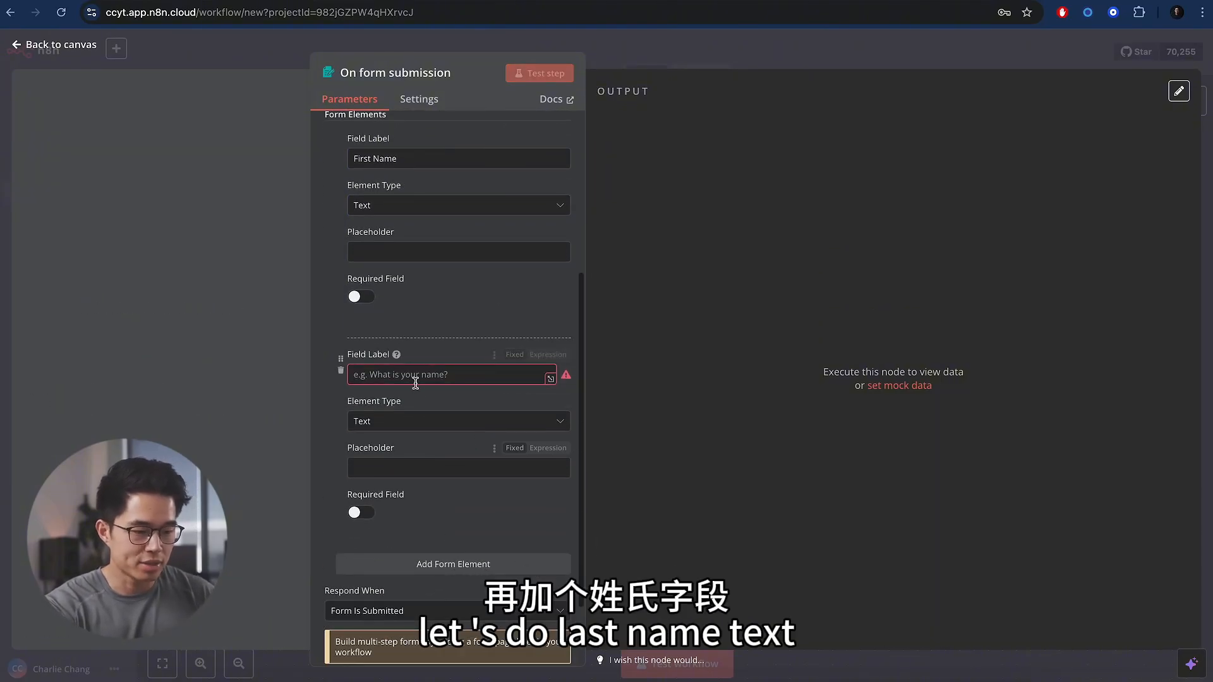
{"action": "left_click", "coordinate": [415, 377]}
{"action": "type", "text": "Last Name"}
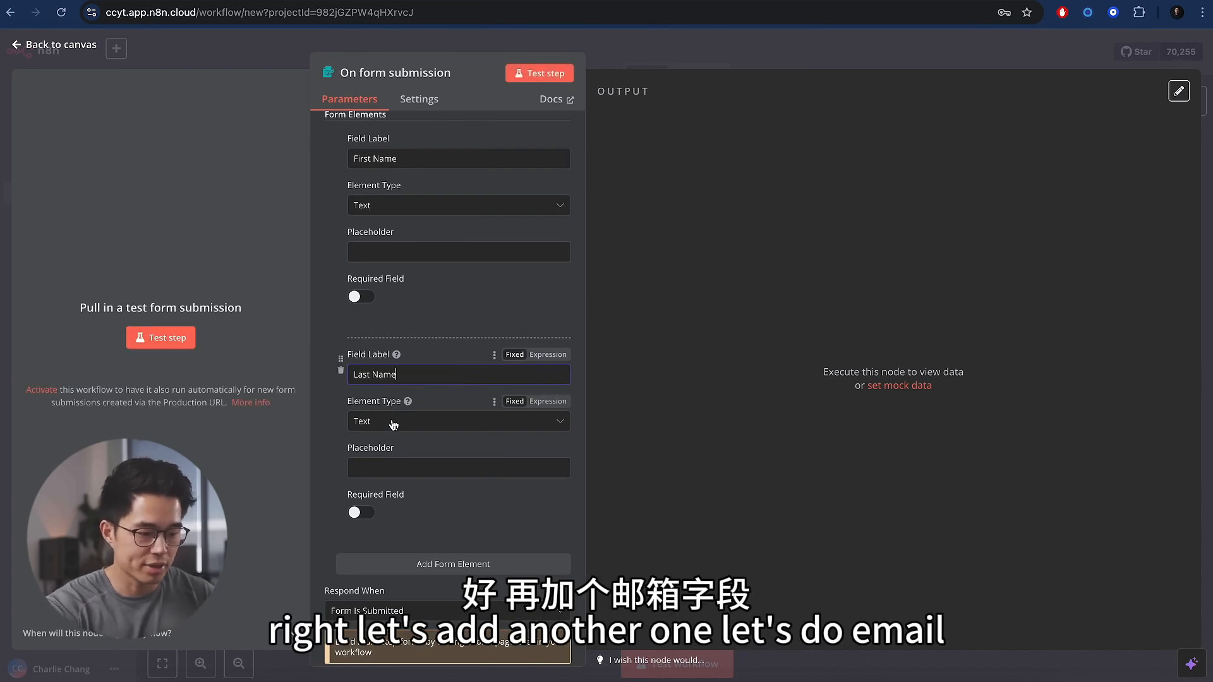
{"action": "scroll", "coordinate": [398, 455], "scroll_direction": "down", "scroll_amount": 3}
{"action": "left_click", "coordinate": [446, 460]}
{"action": "left_click", "coordinate": [420, 497]}
{"action": "type", "text": "Email"}
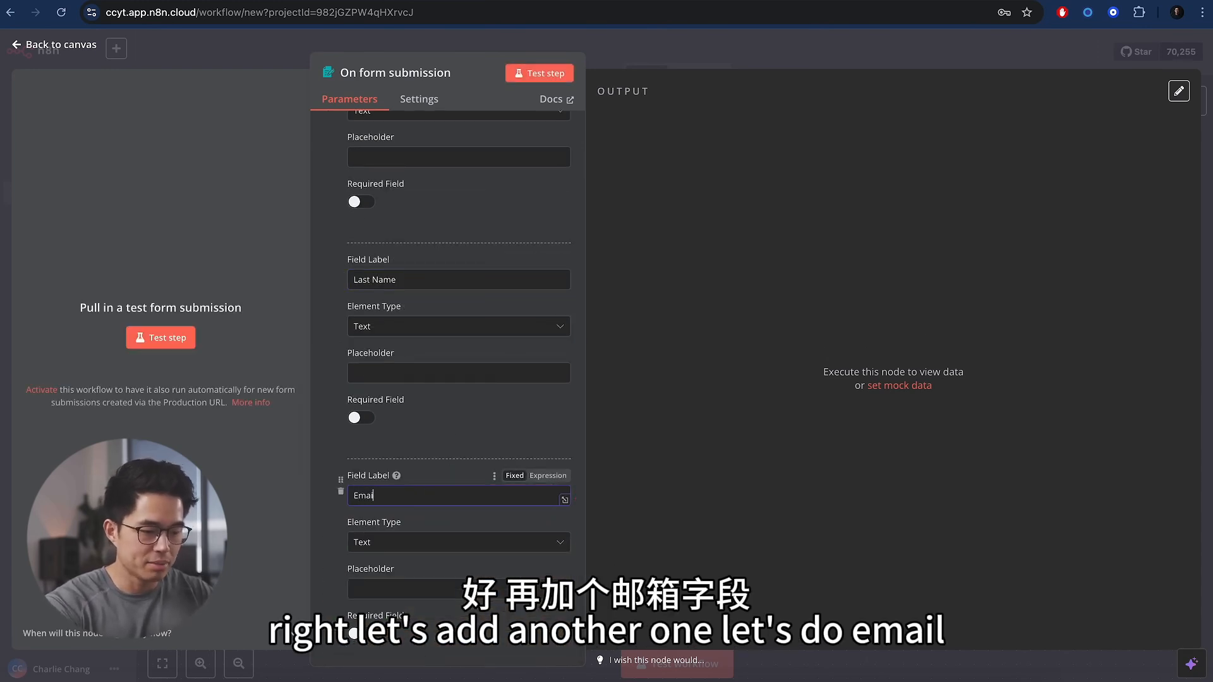
{"action": "left_click", "coordinate": [430, 551]}
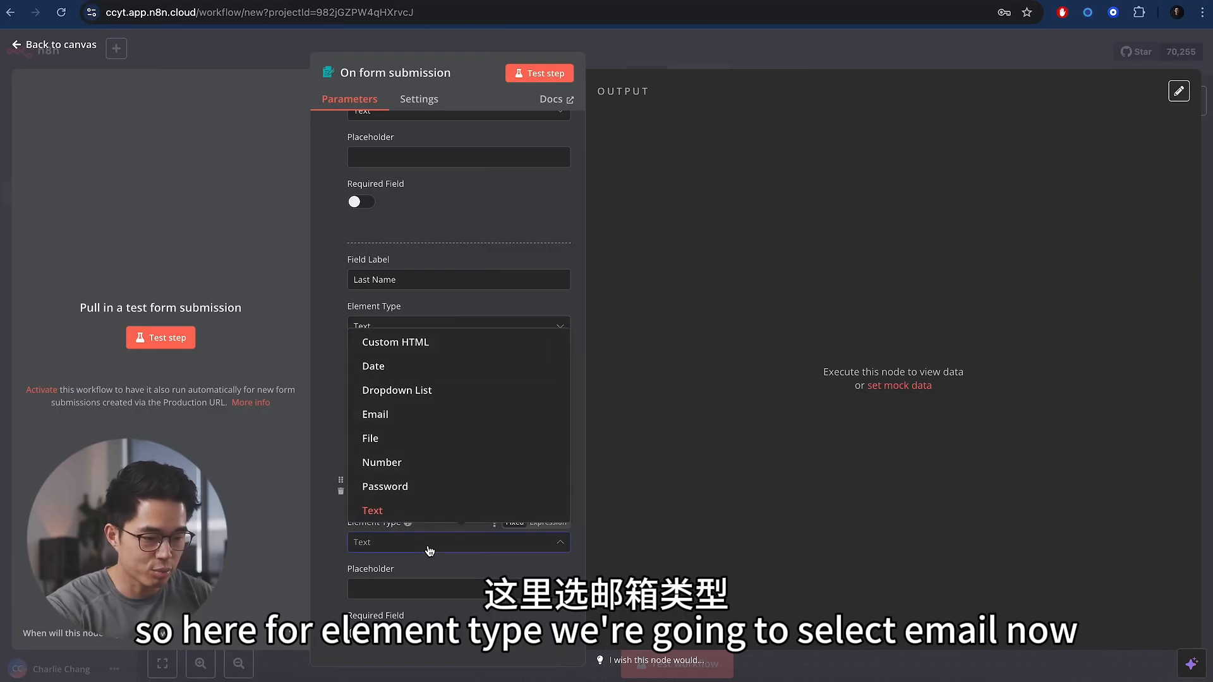
{"action": "left_click", "coordinate": [394, 411]}
{"action": "scroll", "coordinate": [473, 519], "scroll_direction": "down", "scroll_amount": 4}
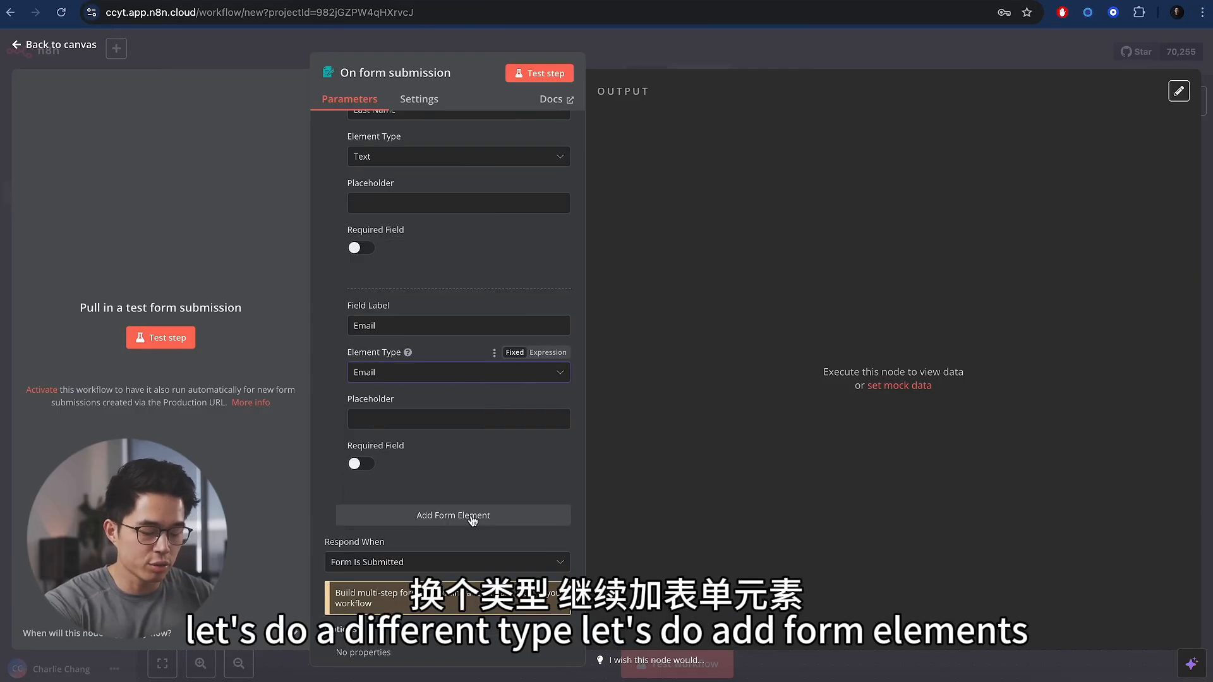
- Add a fourth form field labelled Occupation
{"action": "left_click", "coordinate": [443, 516]}
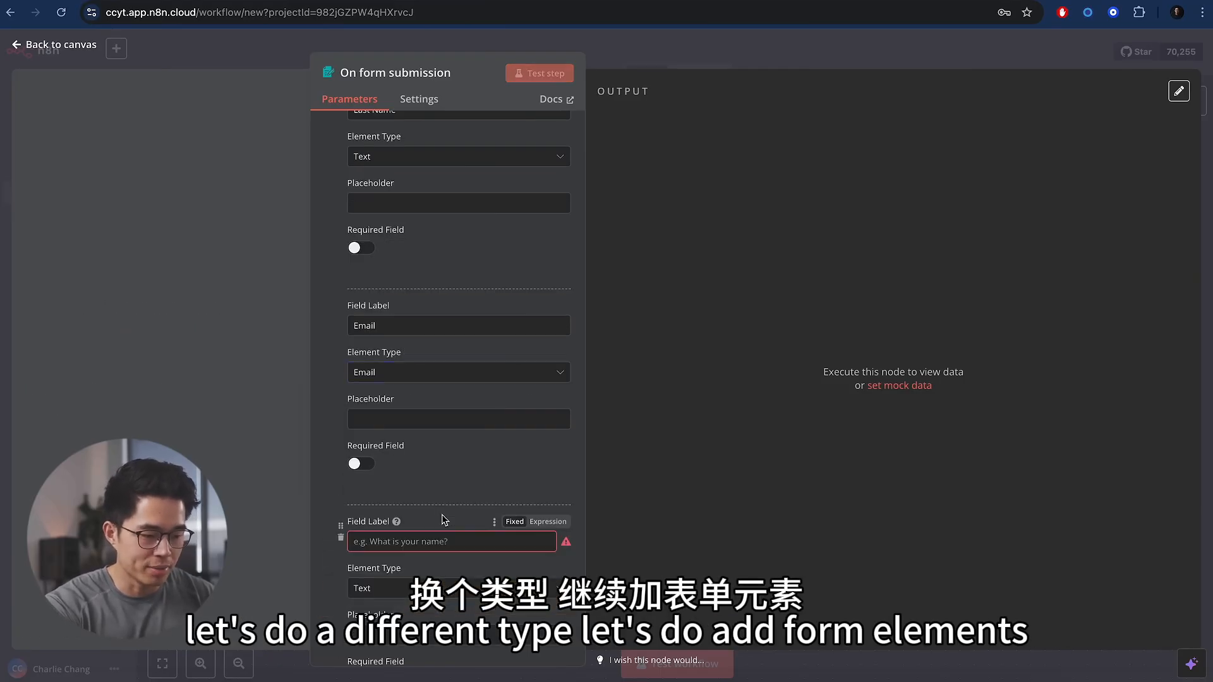
{"action": "scroll", "coordinate": [442, 514], "scroll_direction": "down", "scroll_amount": 3}
{"action": "left_click", "coordinate": [462, 391]}
{"action": "type", "text": "Occupation"}
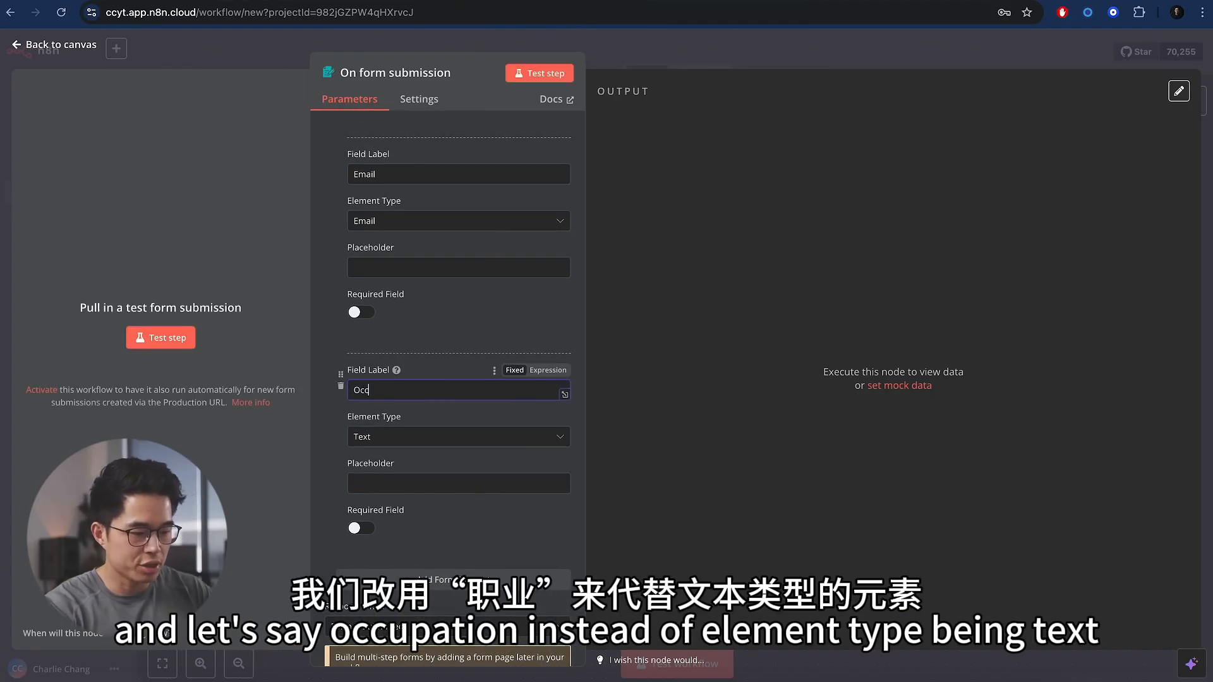
{"action": "left_click", "coordinate": [438, 446]}
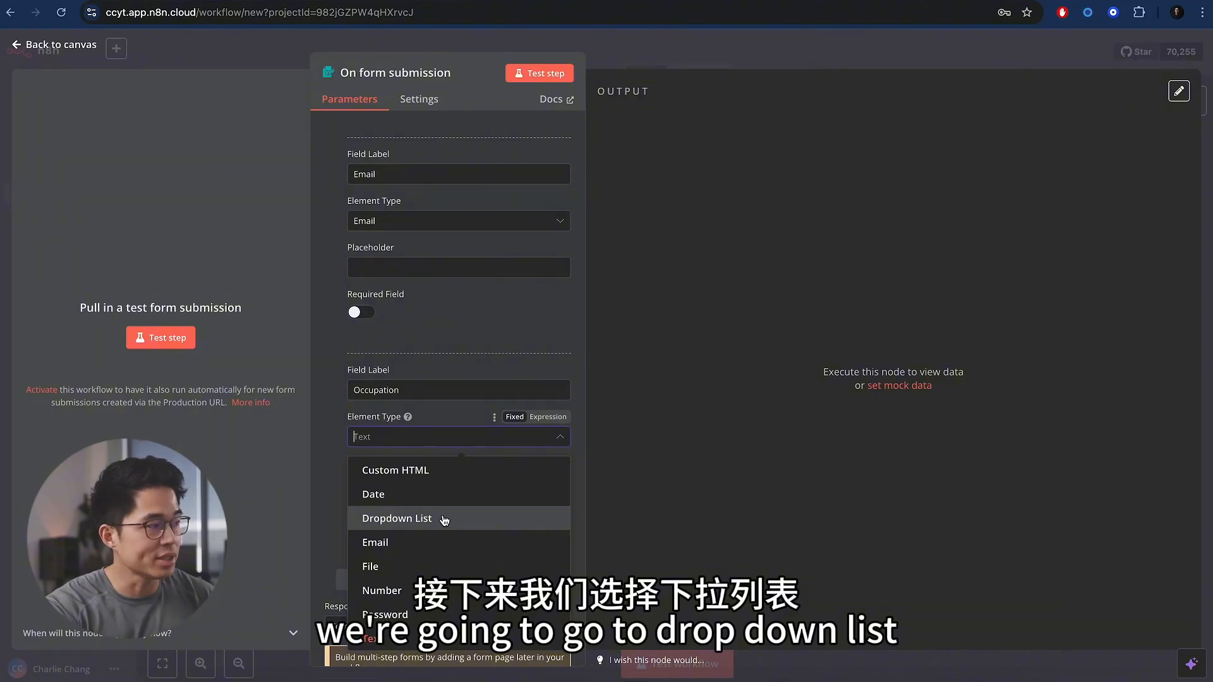
- Make Occupation a Dropdown List with Student, Engineer and Doctor options, and run a test
{"action": "left_click", "coordinate": [445, 520]}
{"action": "scroll", "coordinate": [436, 442], "scroll_direction": "down", "scroll_amount": 2}
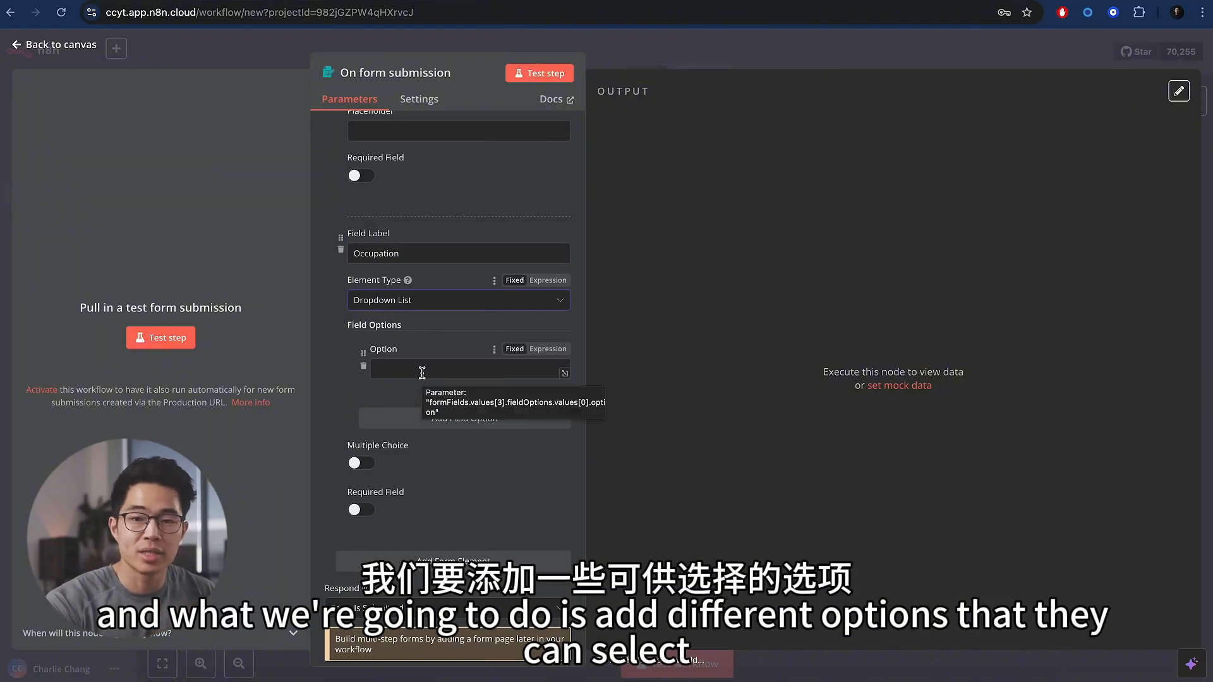
{"action": "left_click", "coordinate": [422, 372]}
{"action": "type", "text": "Student"}
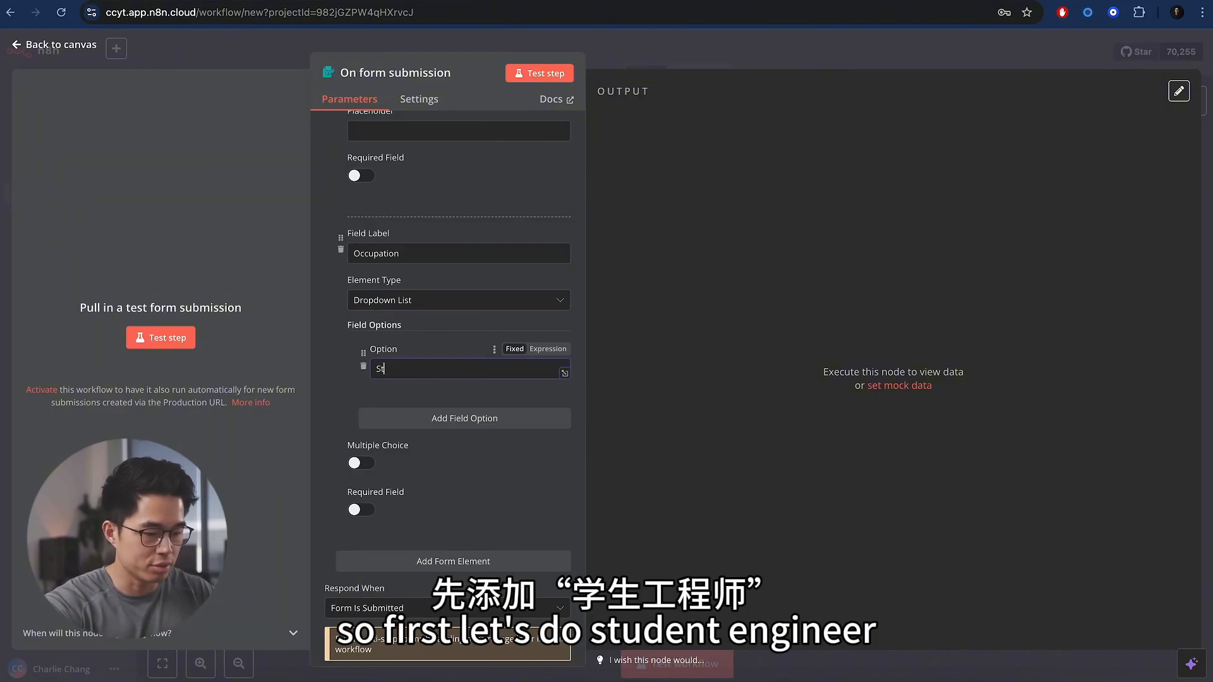
{"action": "left_click", "coordinate": [464, 418]}
{"action": "type", "text": "Engineer"}
{"action": "left_click", "coordinate": [451, 496]}
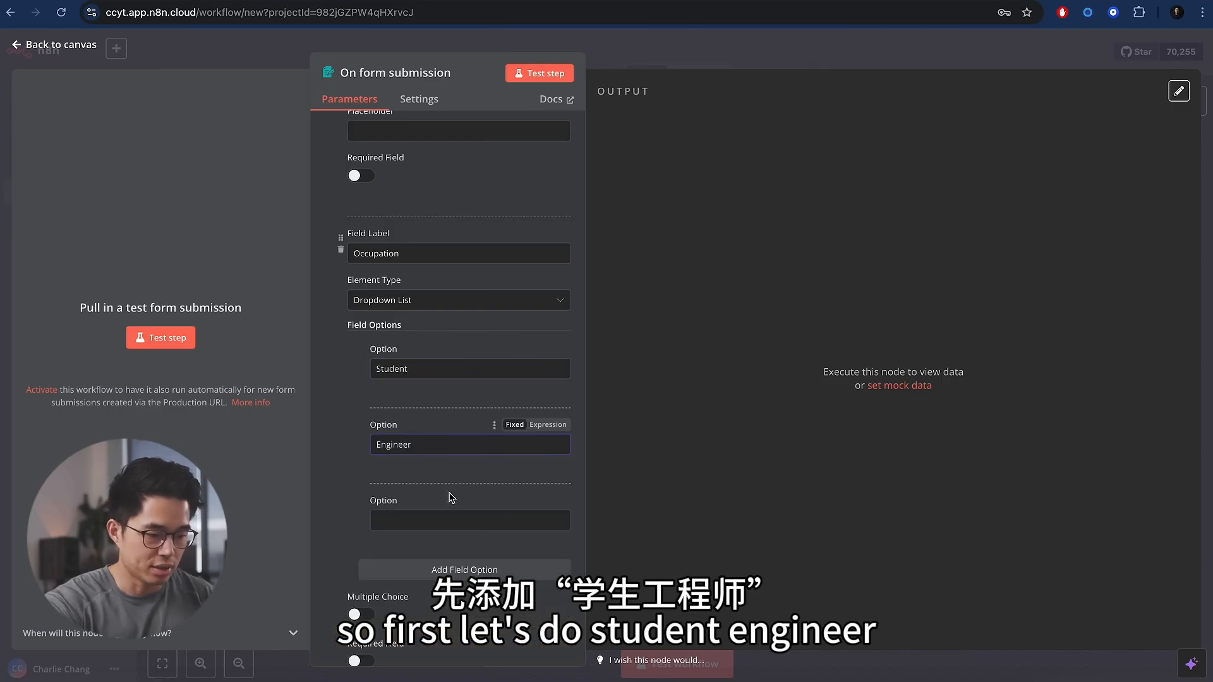
{"action": "left_click", "coordinate": [429, 518]}
{"action": "type", "text": "Doctor"}
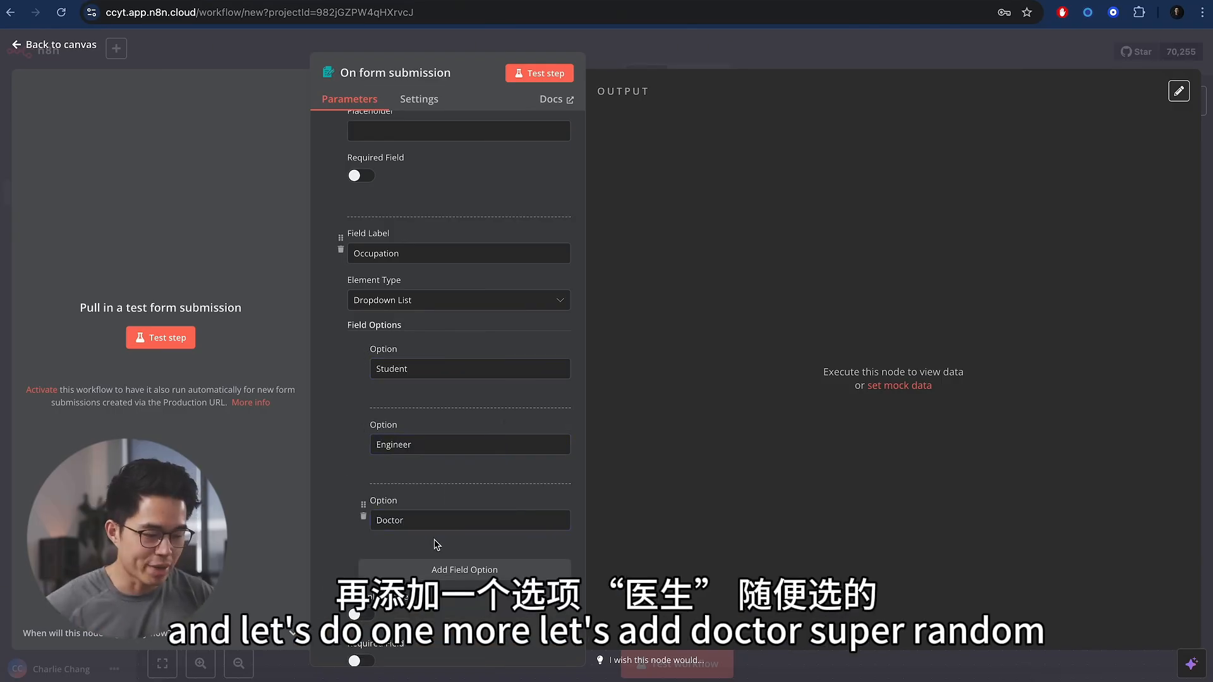
{"action": "scroll", "coordinate": [436, 544], "scroll_direction": "down", "scroll_amount": 1}
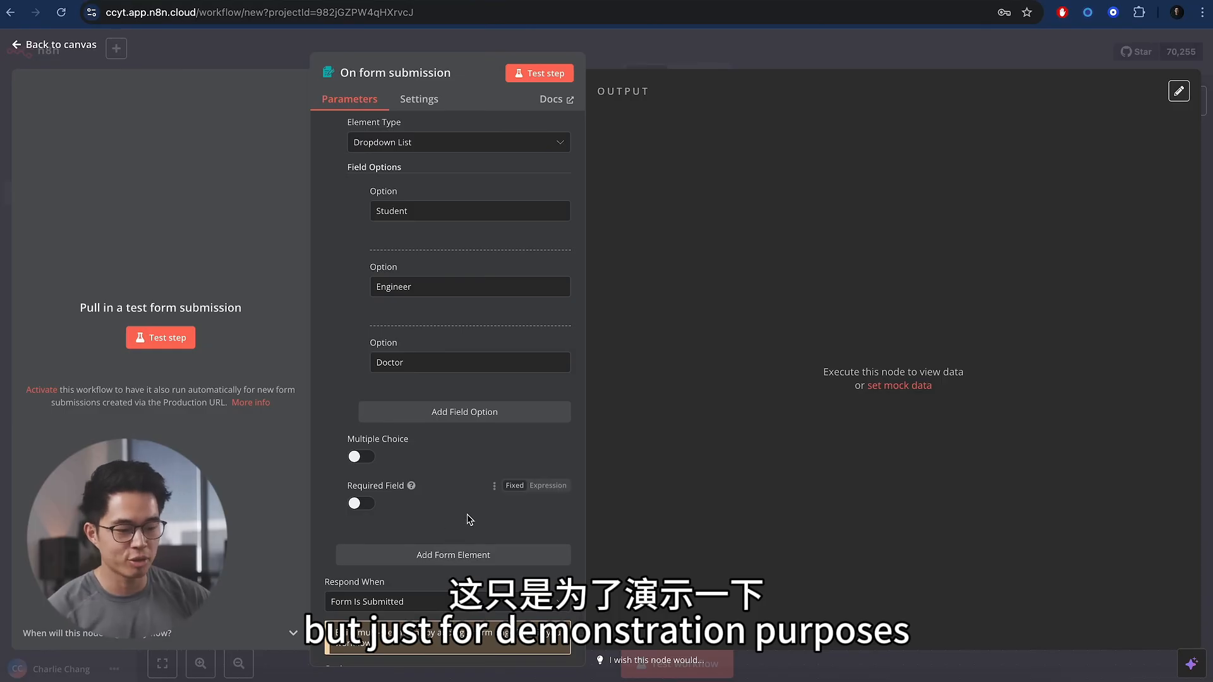
{"action": "scroll", "coordinate": [461, 294], "scroll_direction": "up", "scroll_amount": 10}
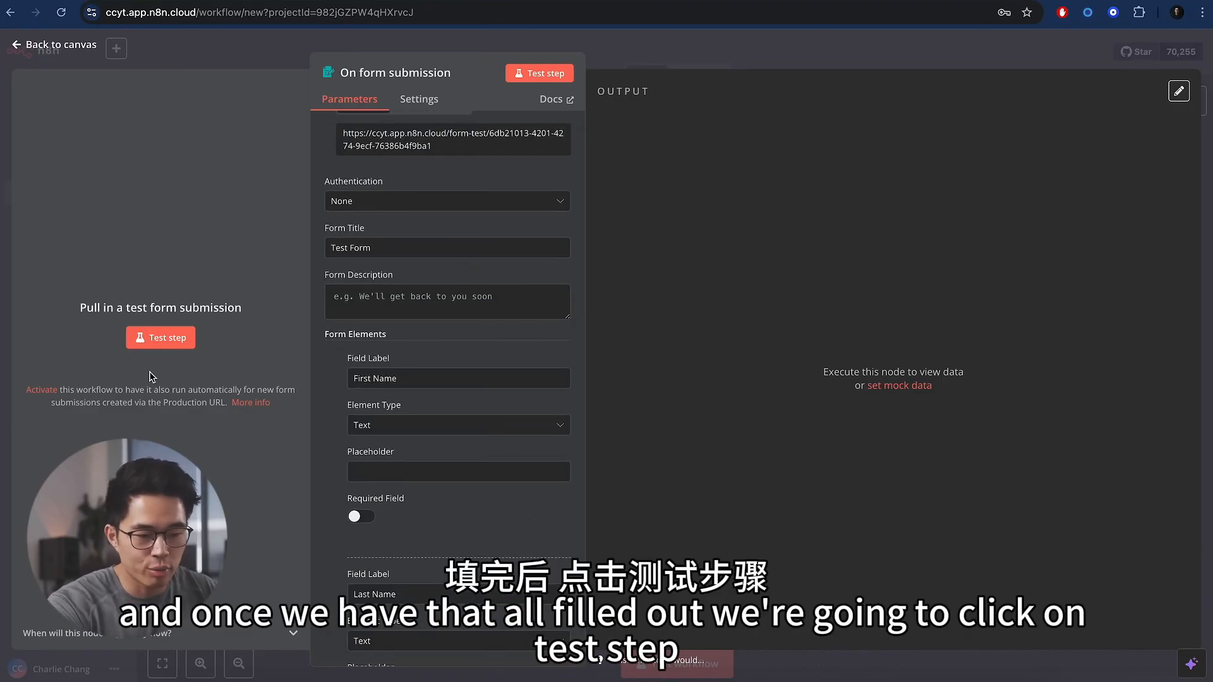
{"action": "left_click", "coordinate": [168, 339]}
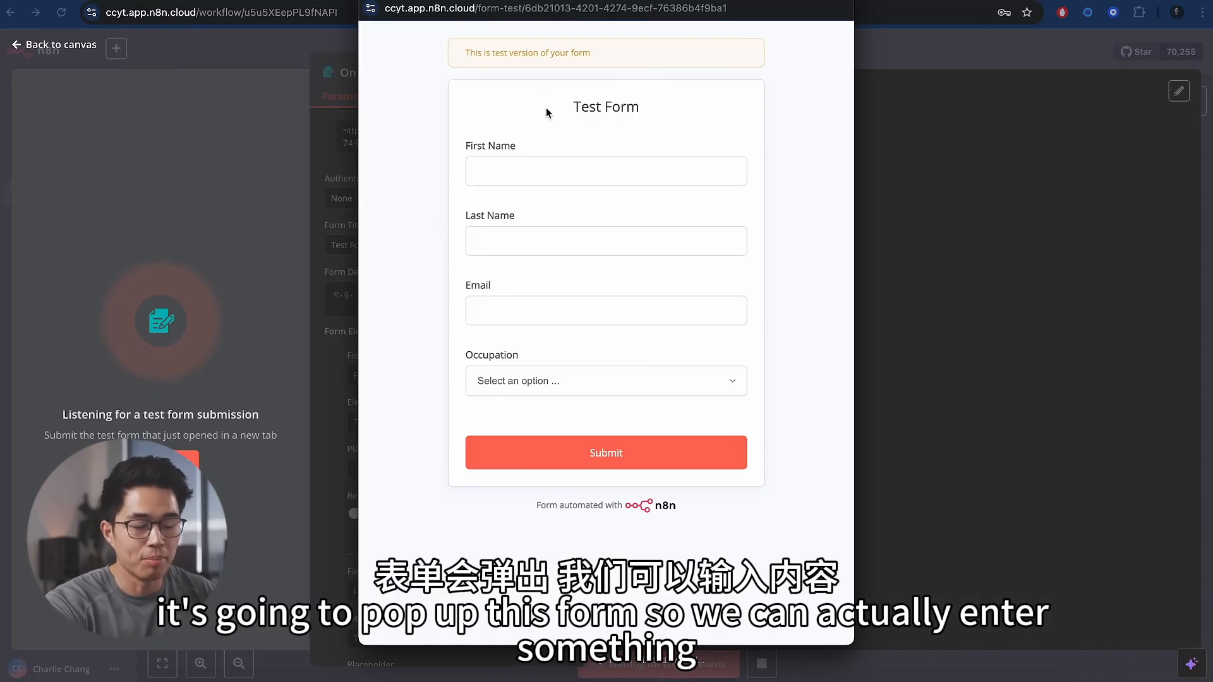
- Fill the test form with a first name, last name and e-mail, choose Student, and submit
{"action": "left_click", "coordinate": [590, 175]}
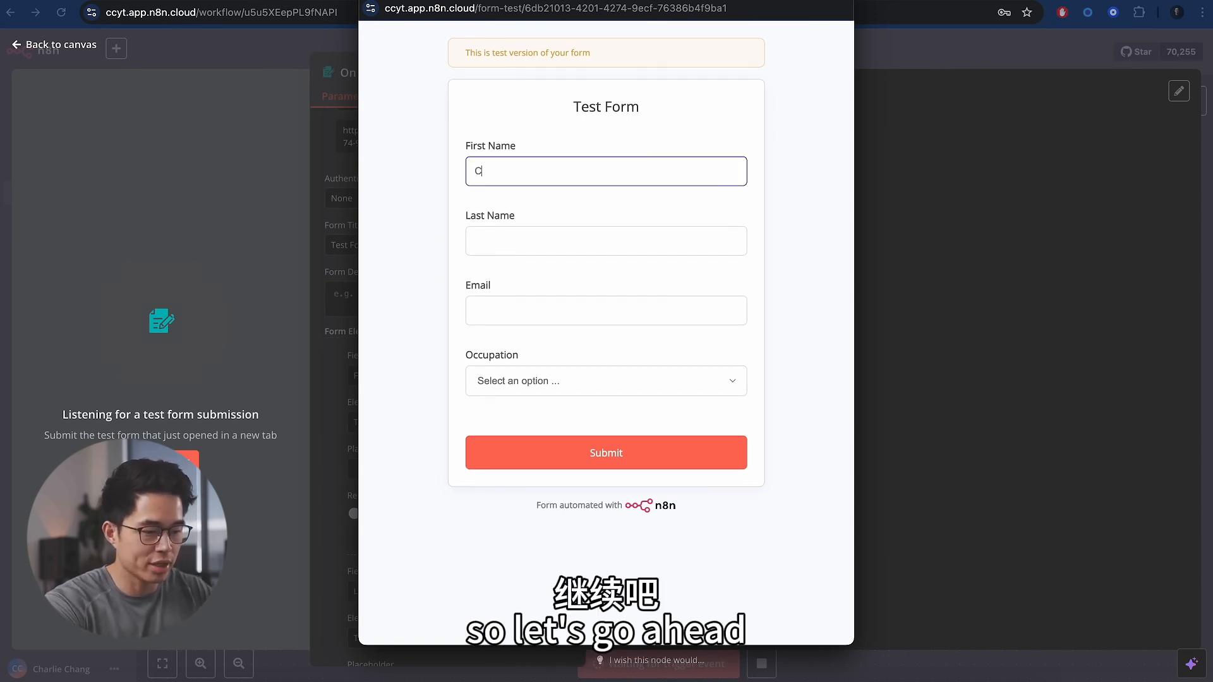
{"action": "key", "text": "Tab"}
{"action": "key", "text": "Tab"}
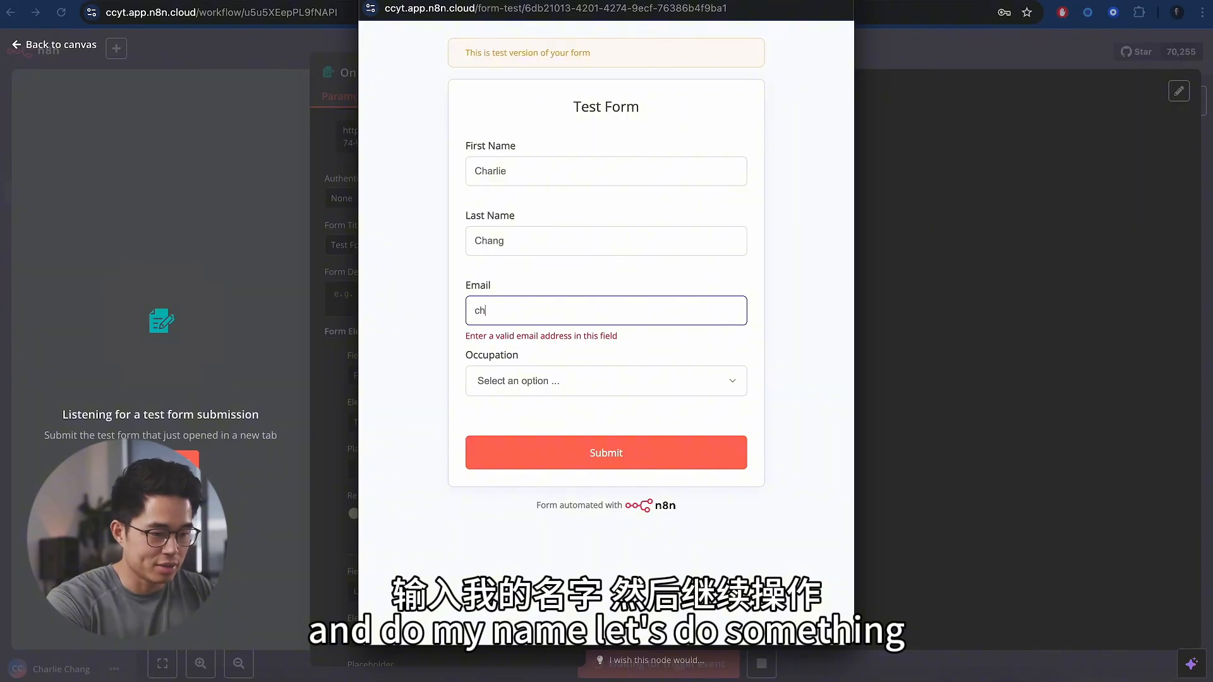
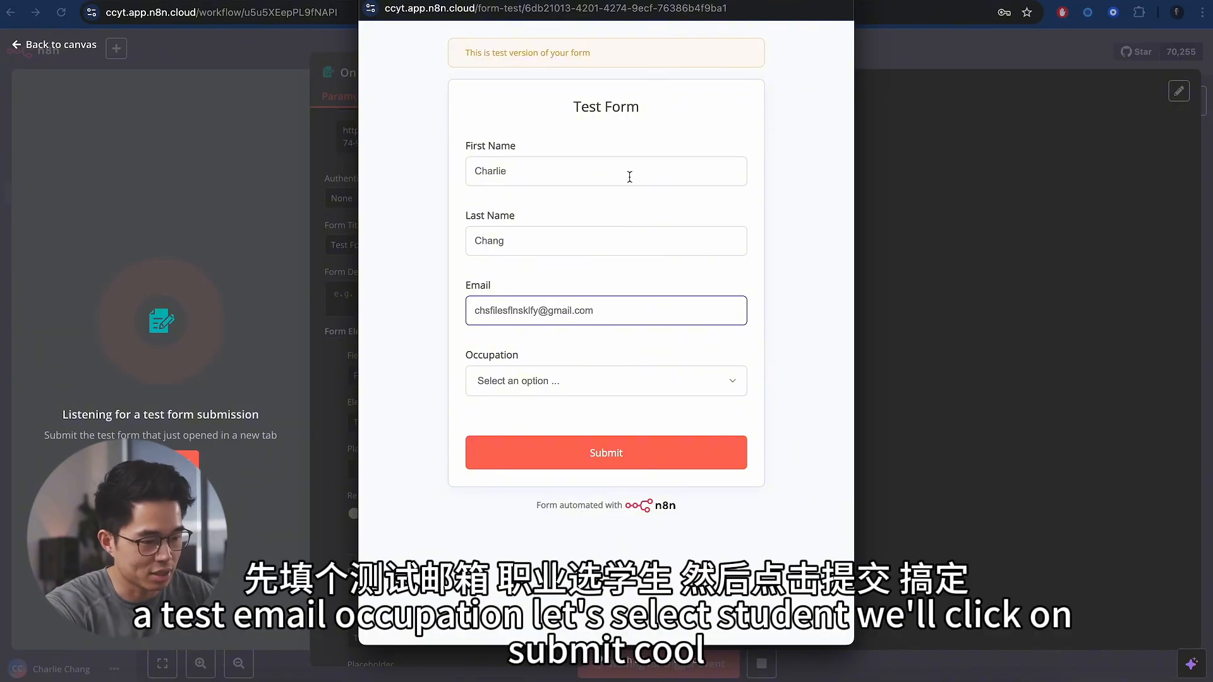
{"action": "left_click", "coordinate": [603, 382]}
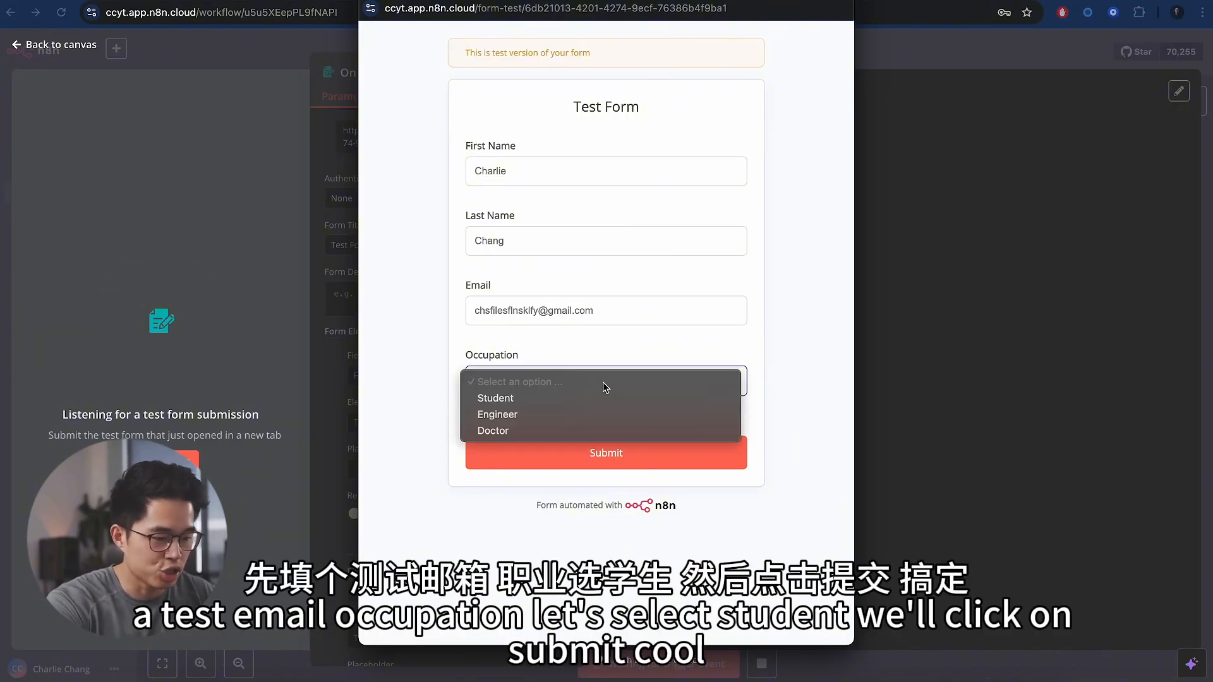
{"action": "left_click", "coordinate": [576, 399]}
{"action": "left_click", "coordinate": [612, 452]}
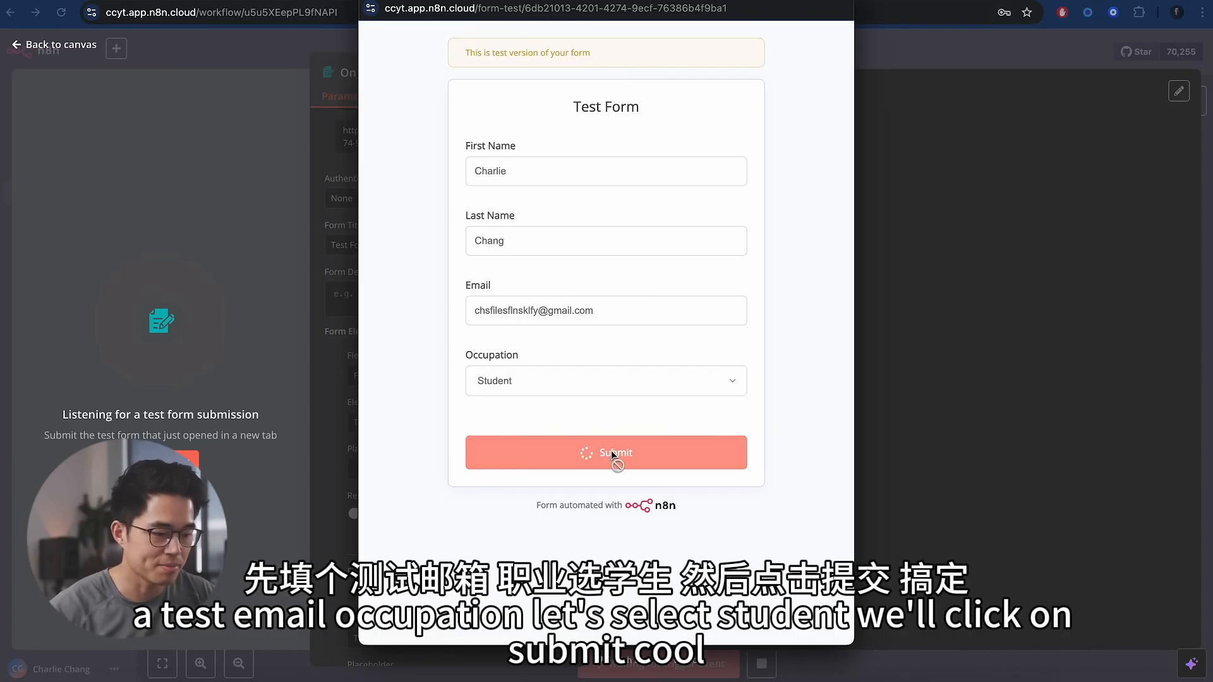
- Review the submitted entry in JSON and Schema views, then pin the trigger's output
{"action": "left_click", "coordinate": [1047, 170]}
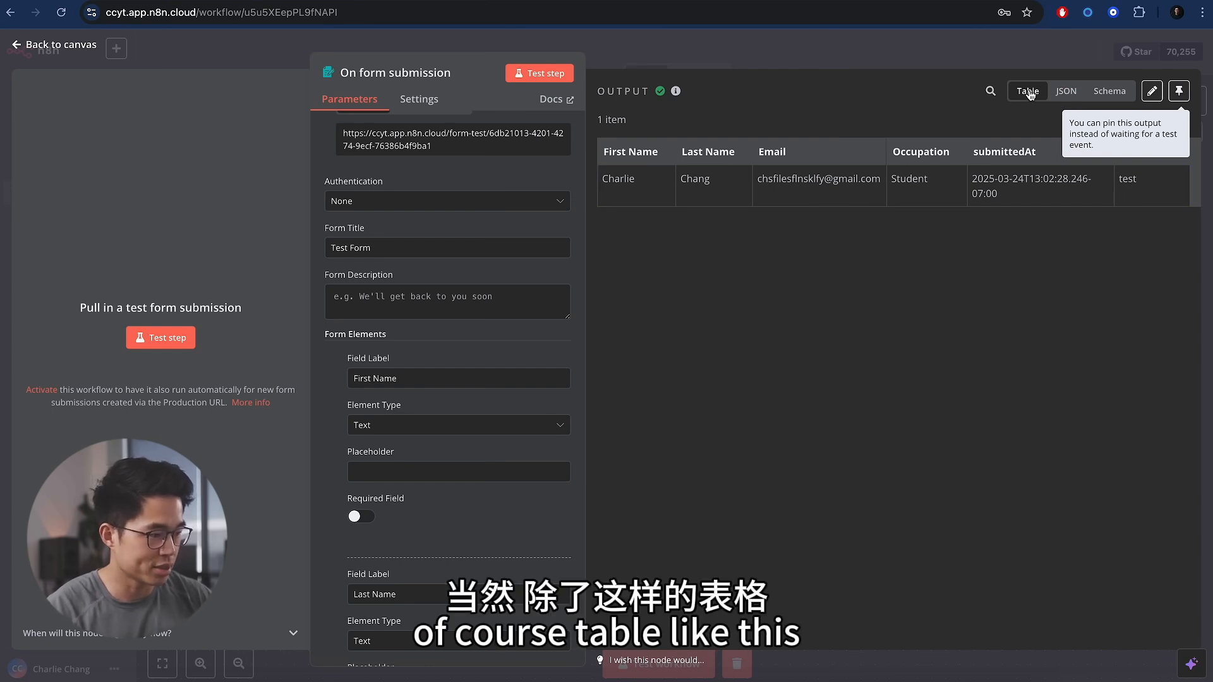
{"action": "left_click", "coordinate": [1067, 92]}
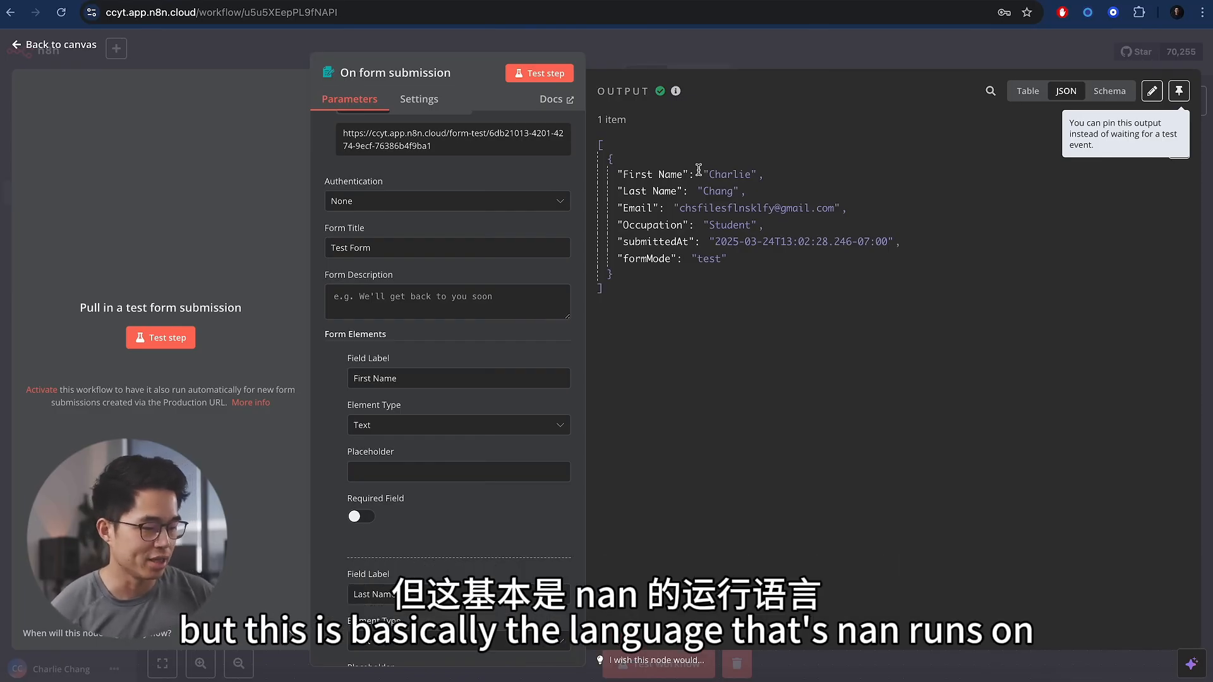
{"action": "left_click", "coordinate": [1111, 93]}
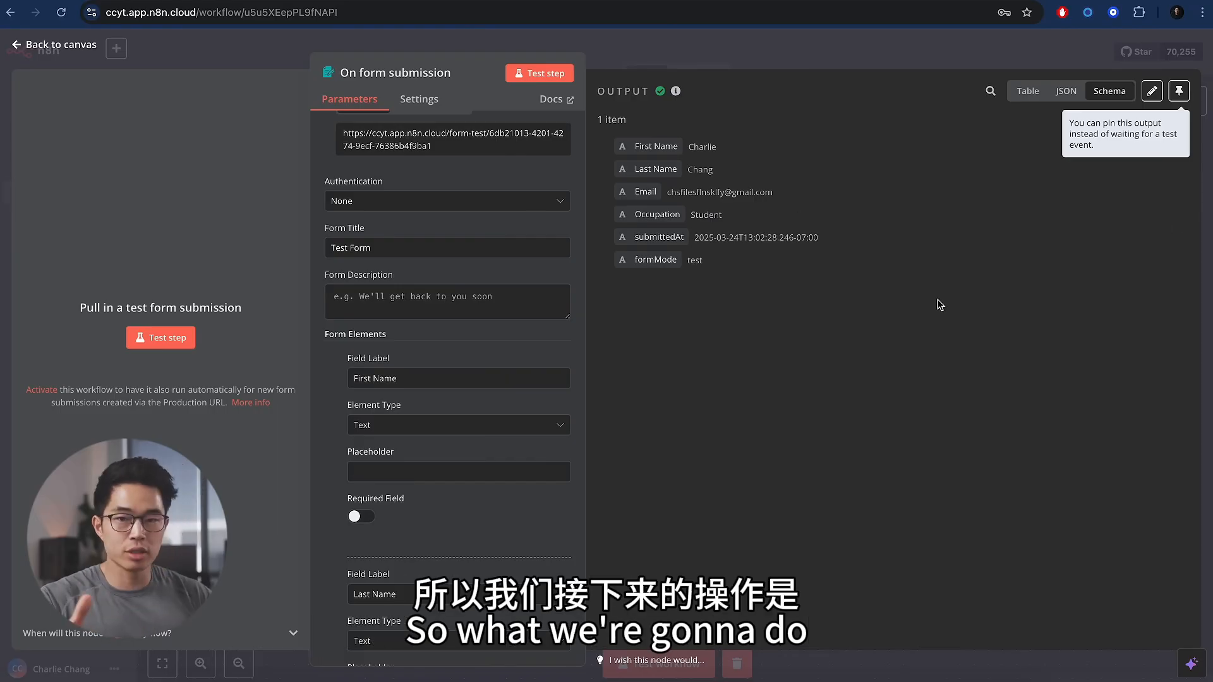
{"action": "left_click", "coordinate": [1178, 93]}
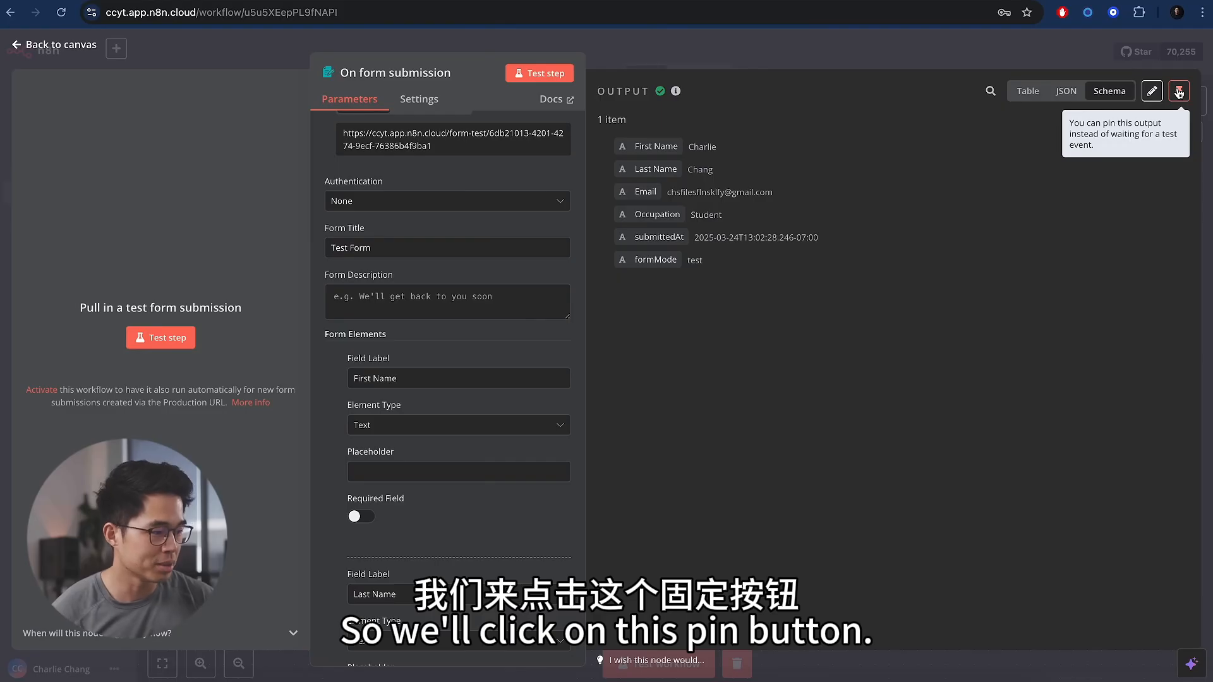
{"action": "left_click", "coordinate": [1179, 92]}
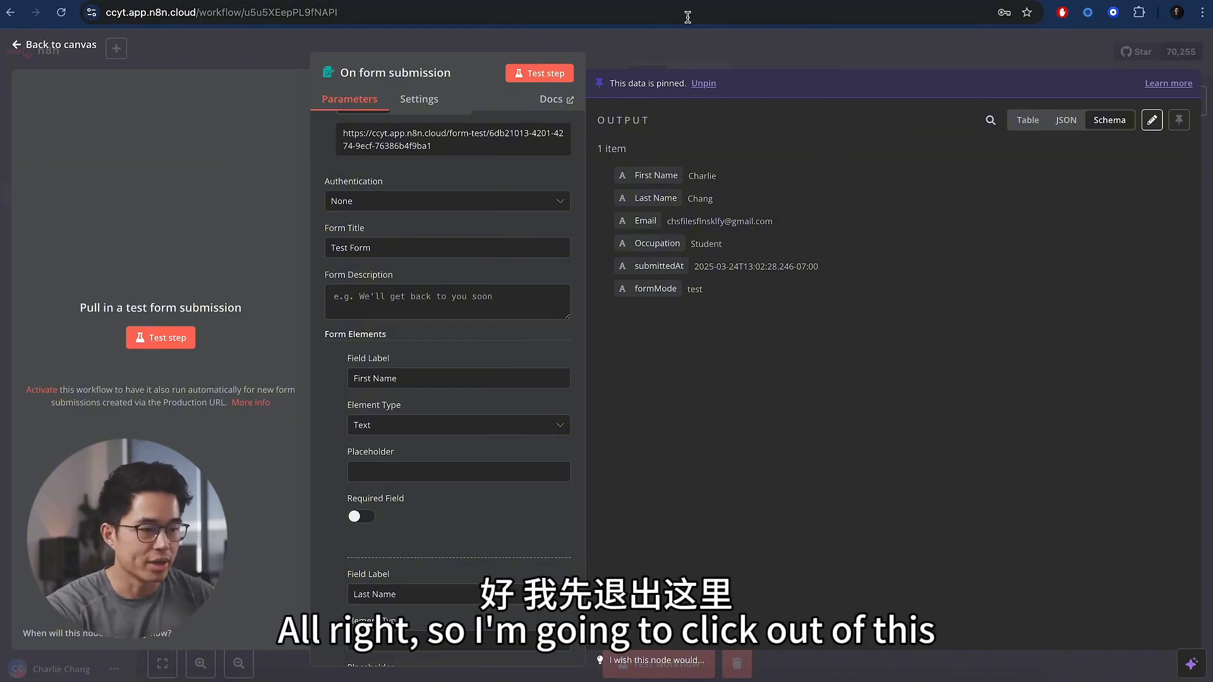
- Add a Google Sheets 'Append or Update Row' node after the form trigger
{"action": "left_click", "coordinate": [798, 41]}
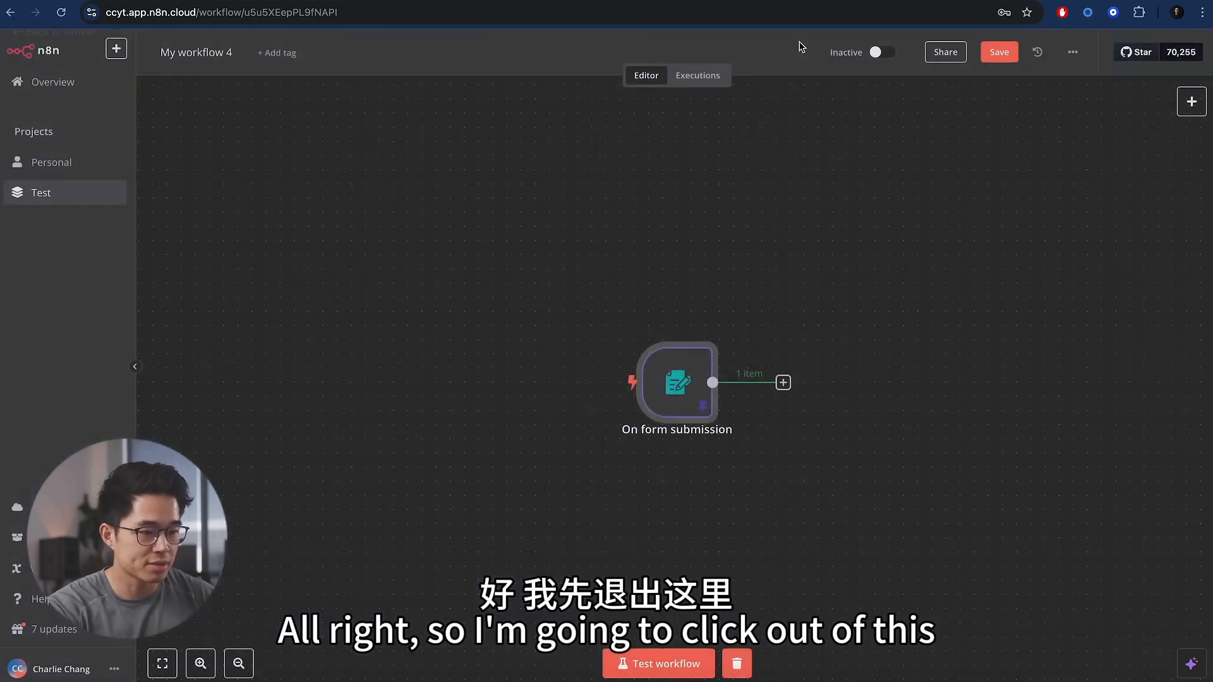
{"action": "left_click", "coordinate": [783, 383]}
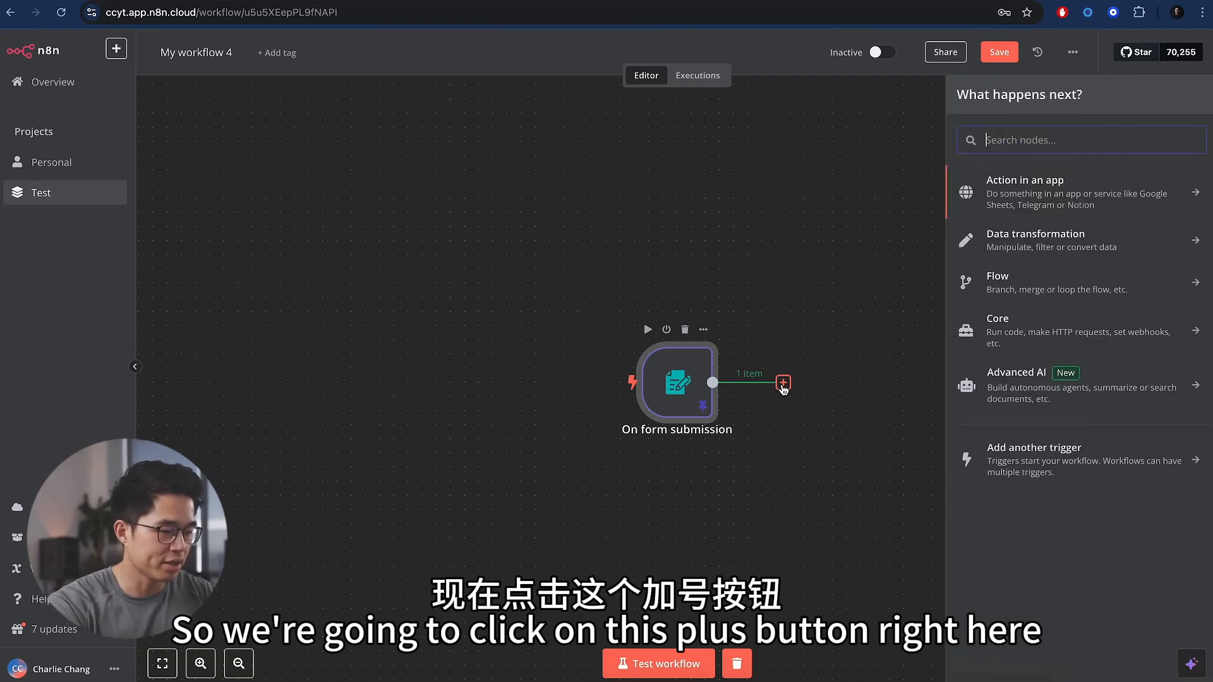
{"action": "type", "text": "sheets"}
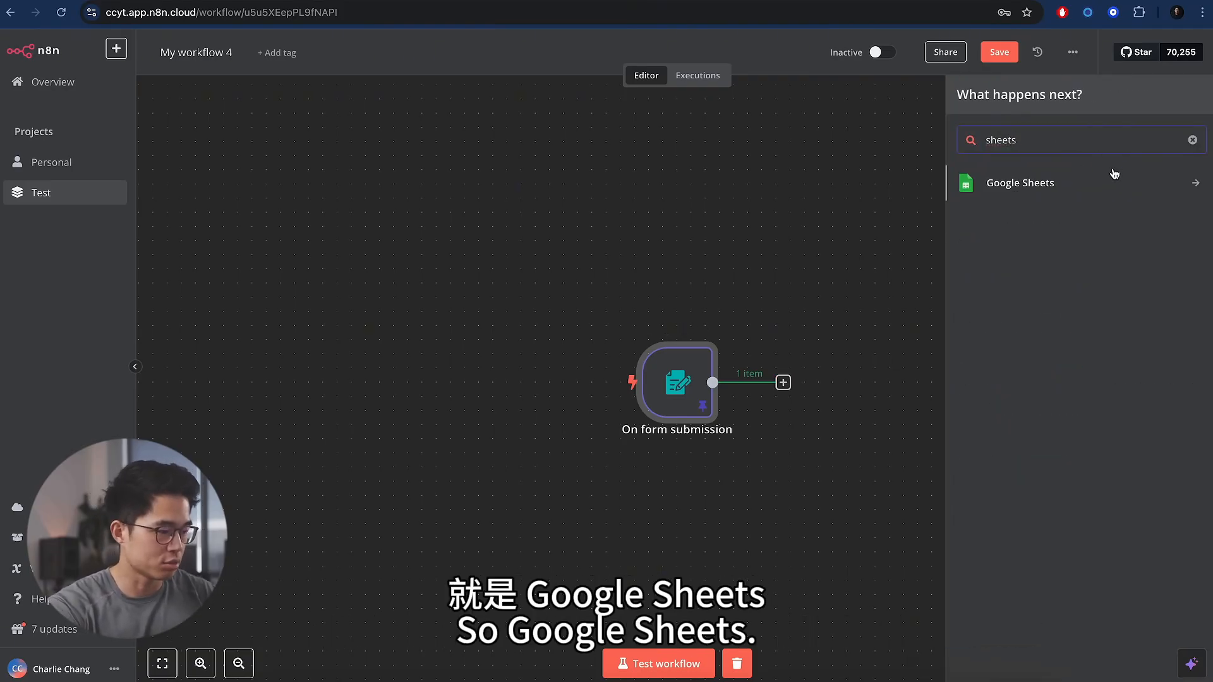
{"action": "left_click", "coordinate": [1085, 184]}
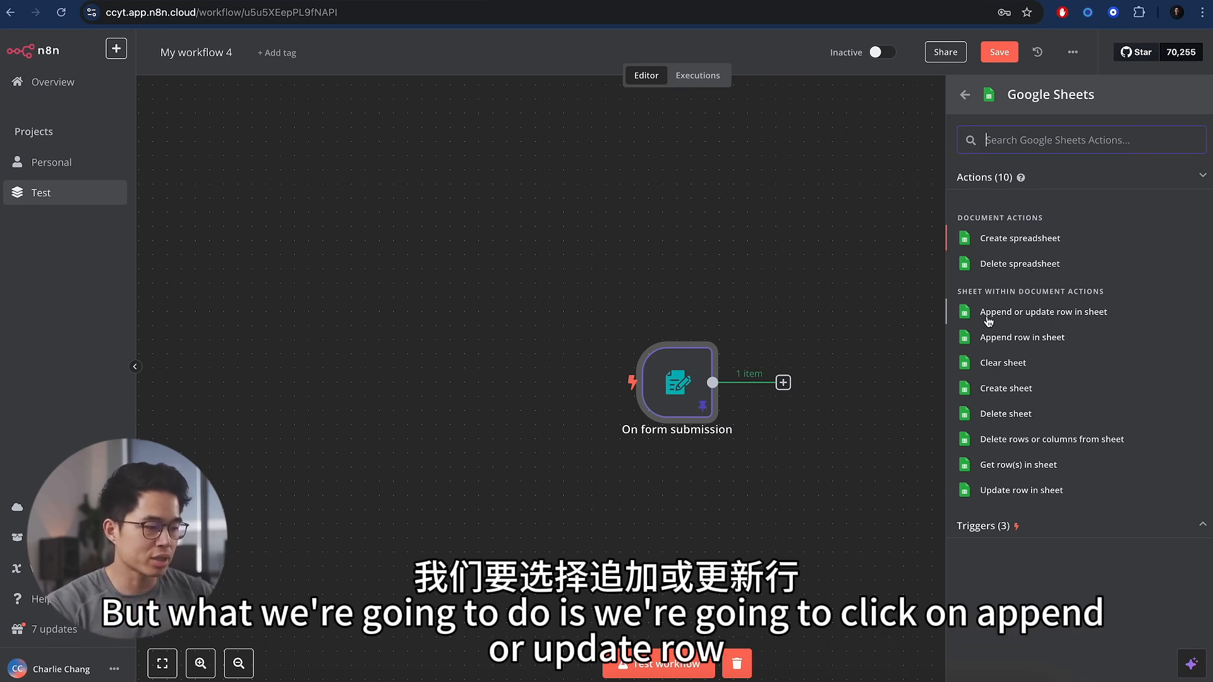
{"action": "left_click", "coordinate": [1065, 316]}
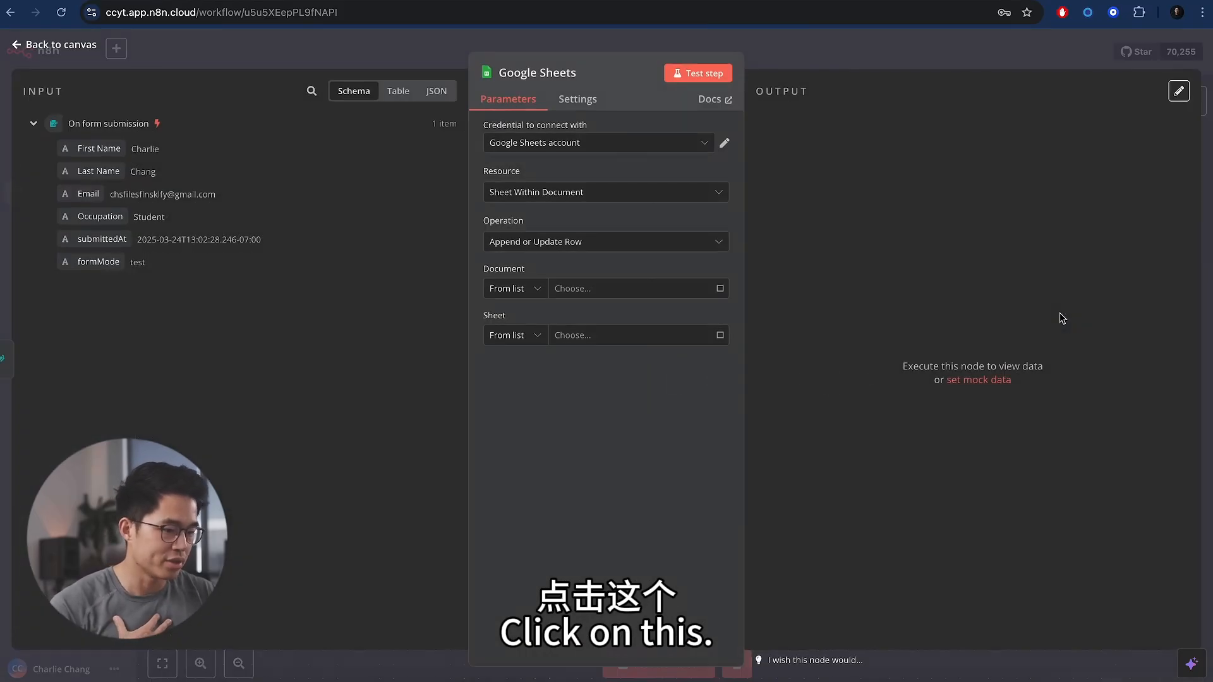
- Keep the existing Google Sheets account credential and the Append or Update Row operation
{"action": "left_click", "coordinate": [597, 148]}
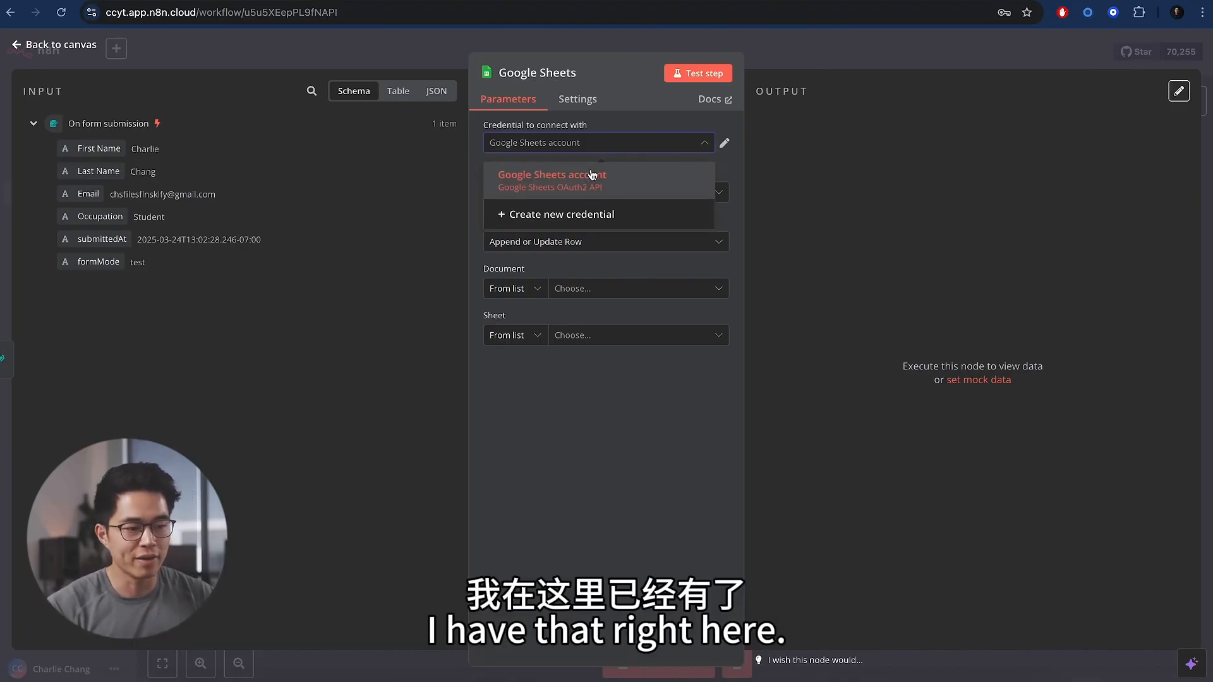
{"action": "left_click", "coordinate": [650, 122]}
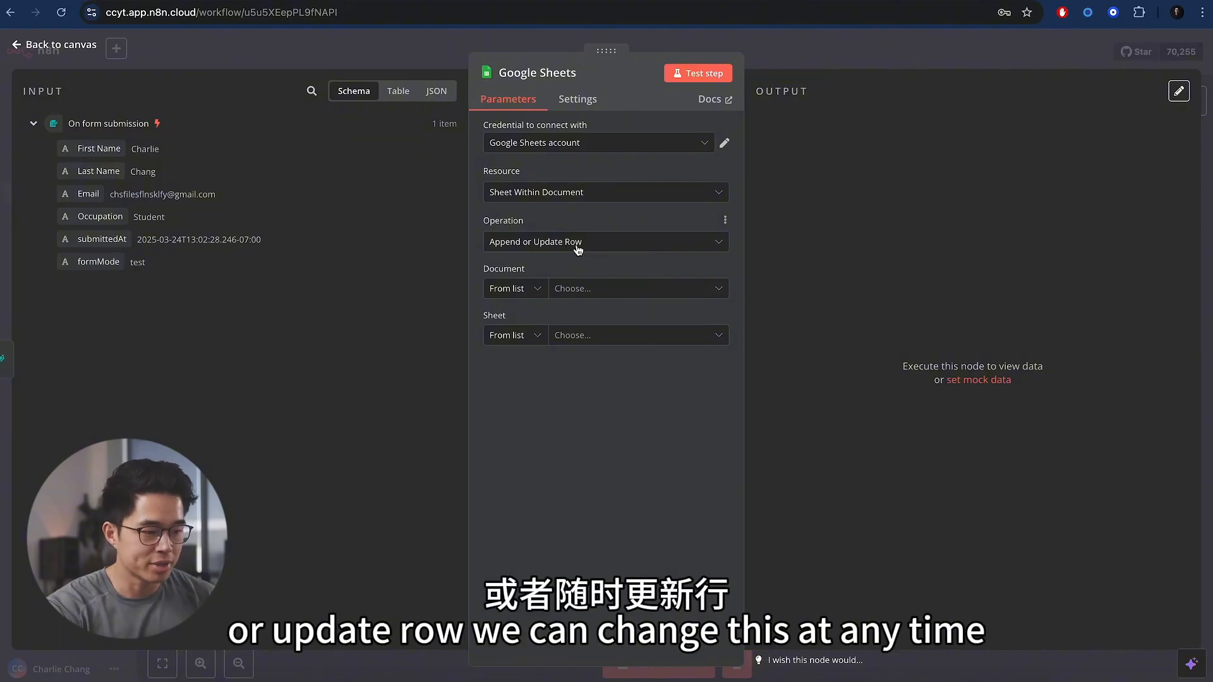
{"action": "left_click", "coordinate": [724, 247]}
{"action": "left_click", "coordinate": [724, 245]}
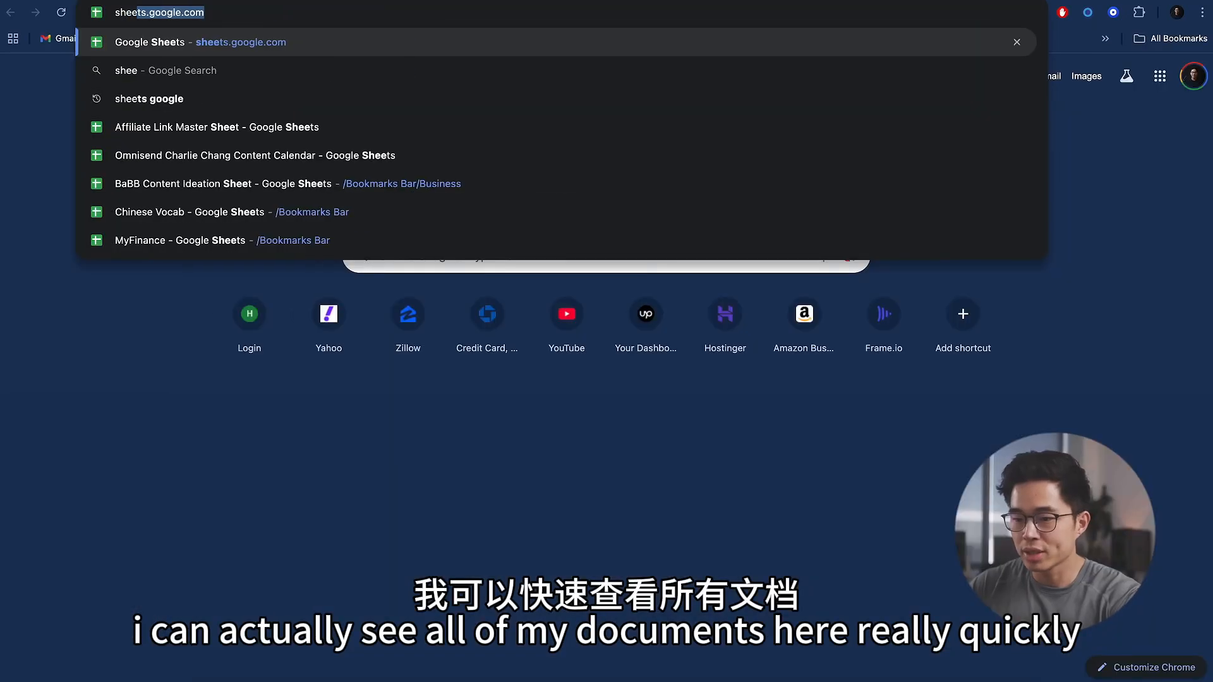
- Create a blank spreadsheet with row 1 headers First Name, Last Name, Email and Occupation
{"action": "key", "text": "Return"}
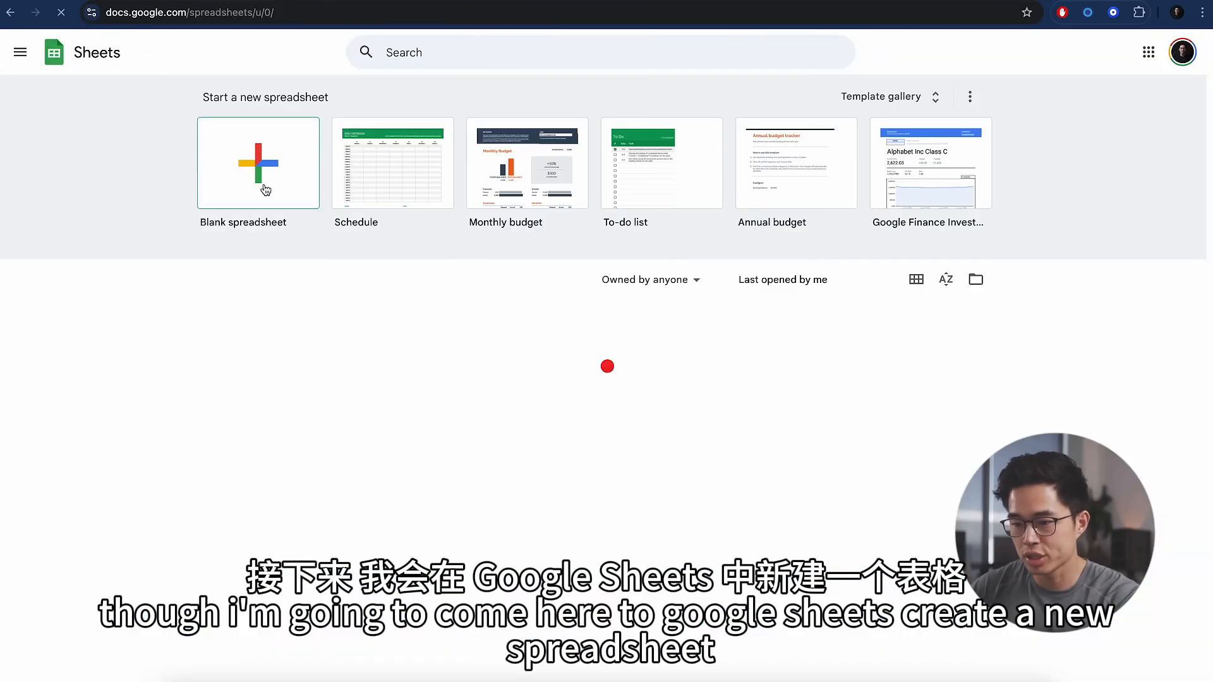
{"action": "left_click", "coordinate": [282, 195]}
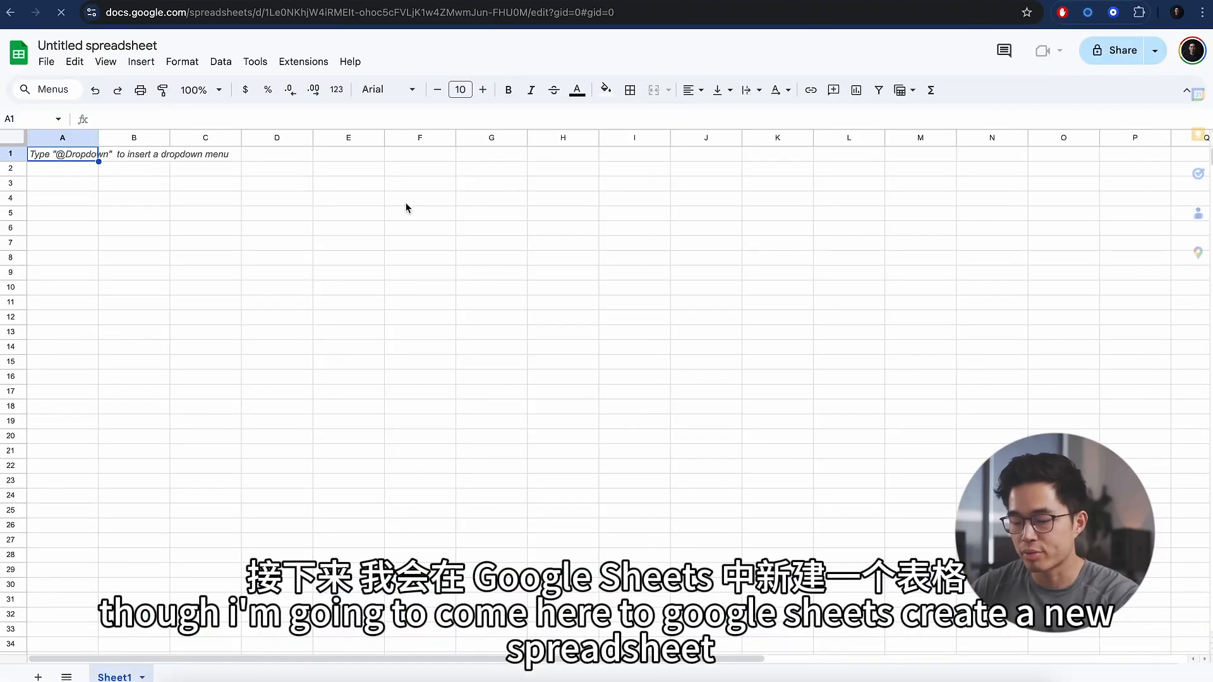
{"action": "type", "text": "First"}
{"action": "key", "text": "Tab"}
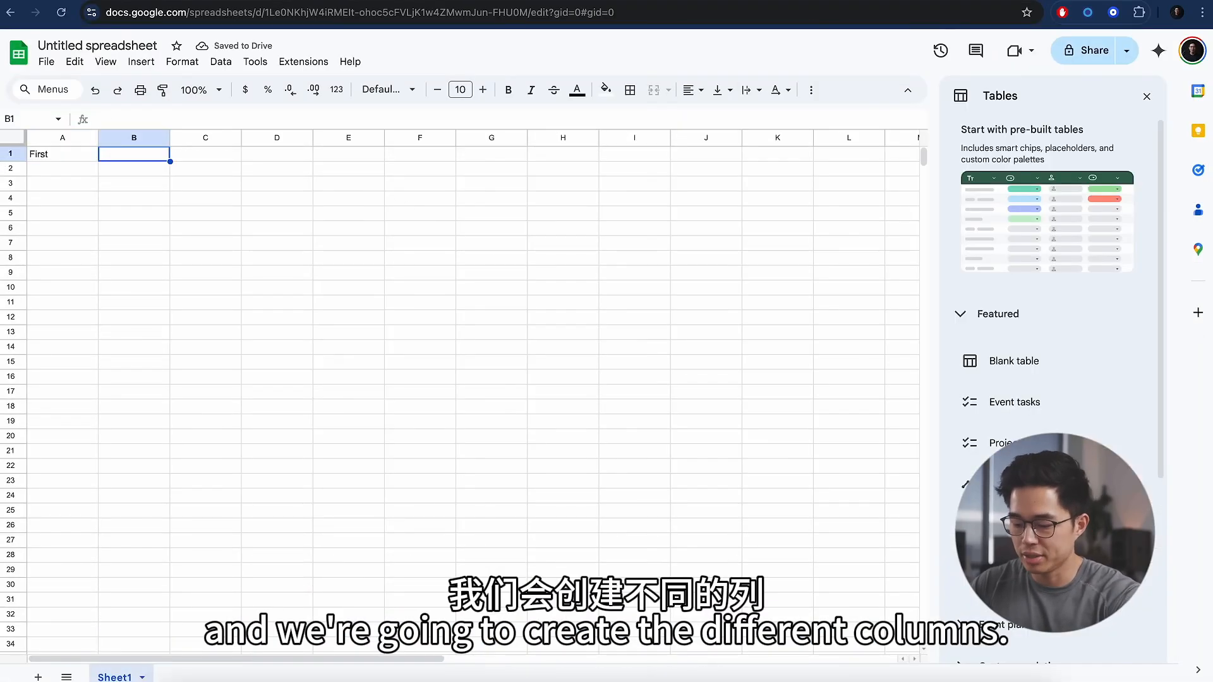
{"action": "double_click", "coordinate": [58, 157]}
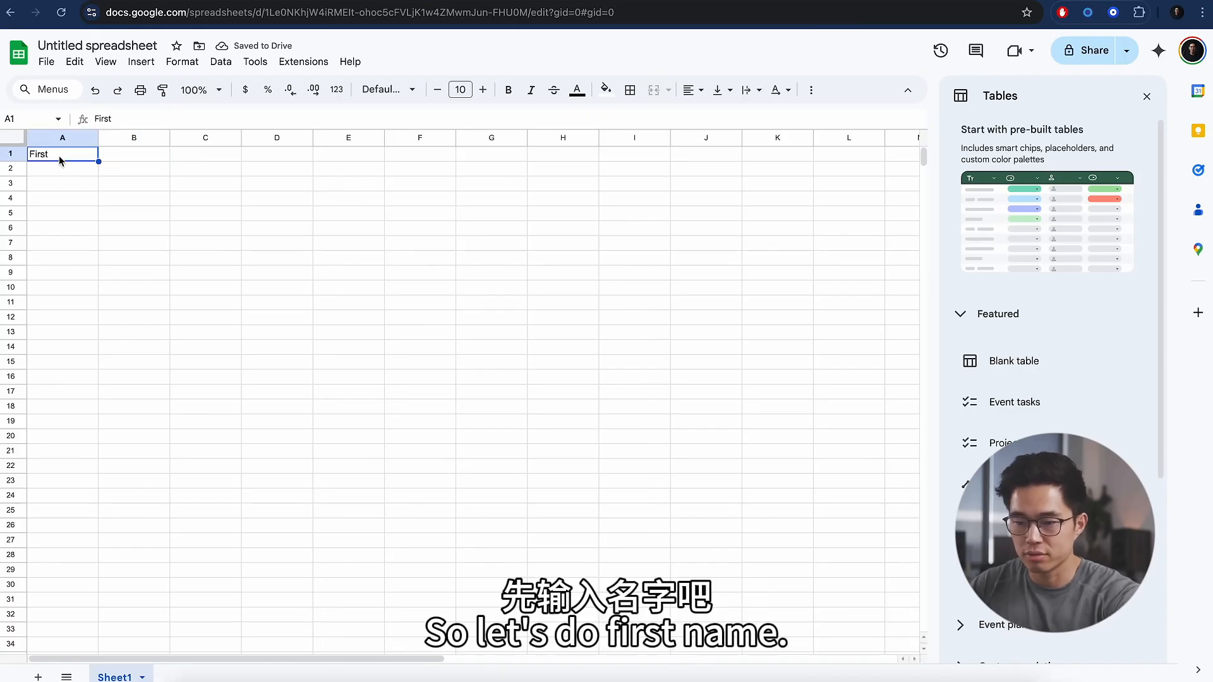
{"action": "type", "text": "Name"}
{"action": "key", "text": "Tab"}
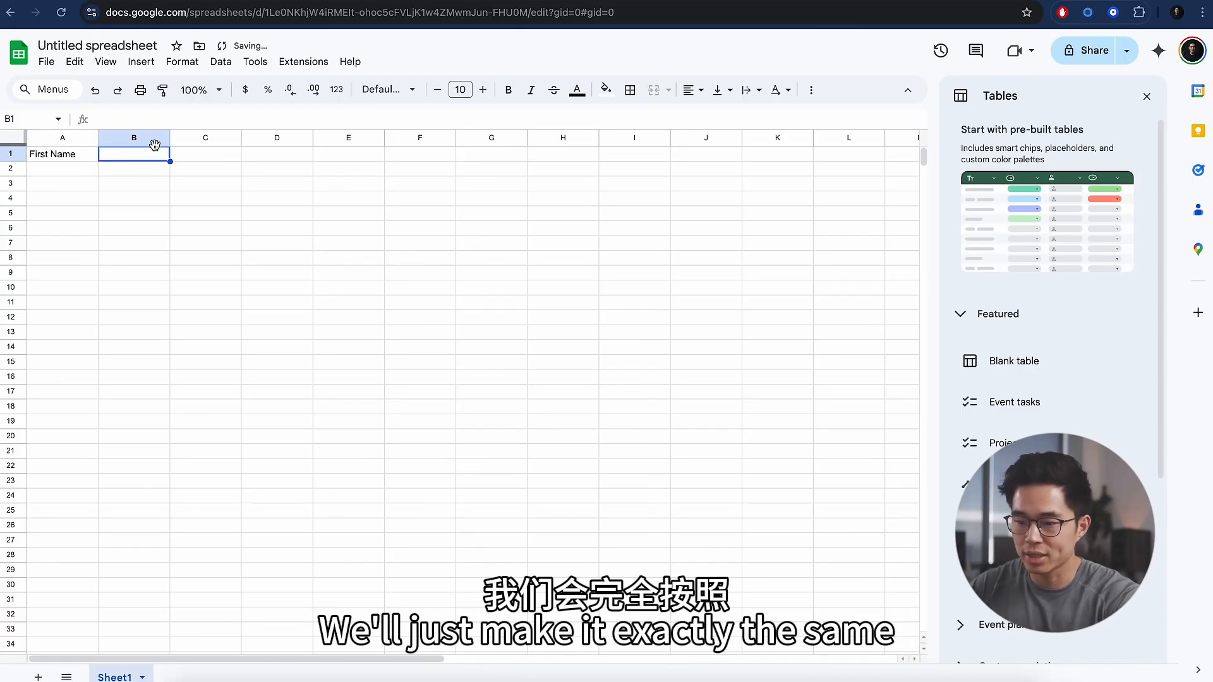
{"action": "type", "text": "Last Name"}
{"action": "key", "text": "Tab"}
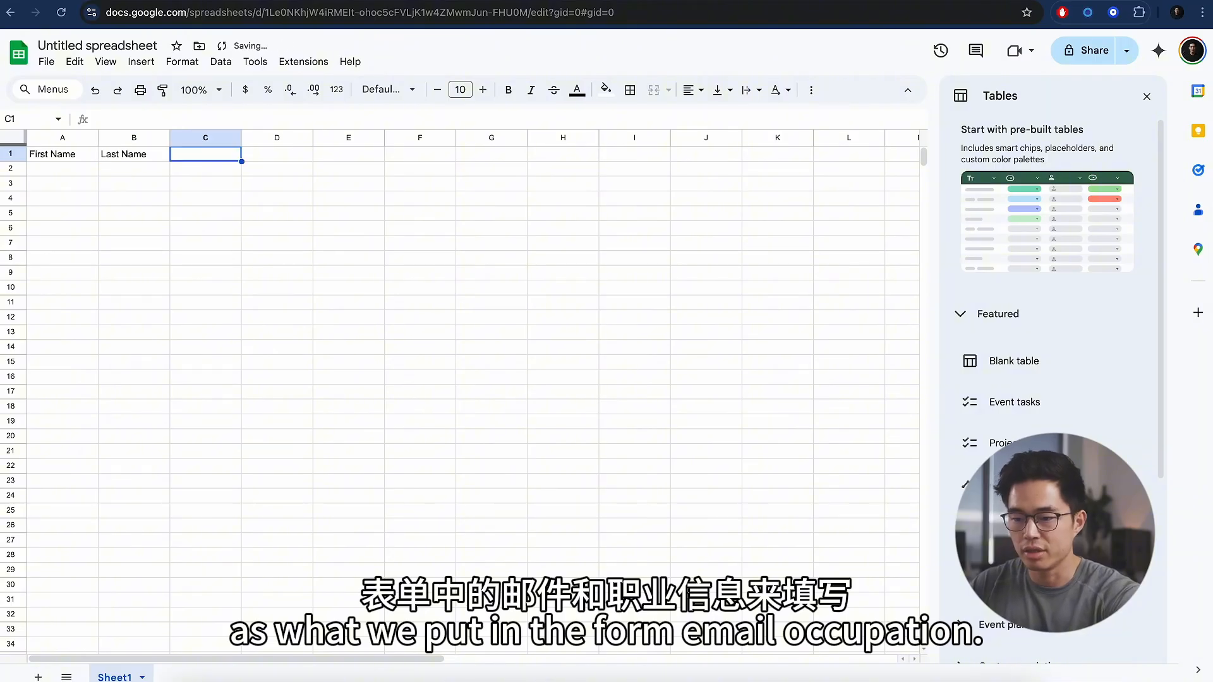
{"action": "type", "text": "Email"}
{"action": "key", "text": "Tab"}
{"action": "type", "text": "Occup"}
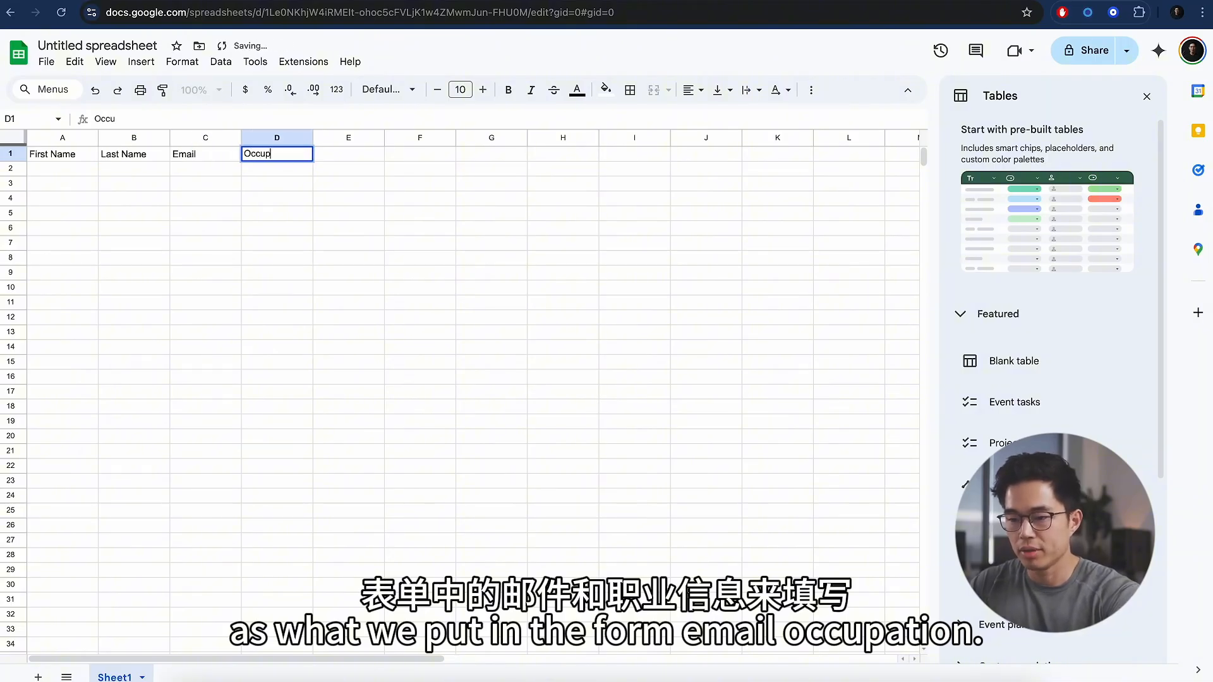
{"action": "type", "text": "ation"}
{"action": "key", "text": "Tab"}
- Rename the spreadsheet to 'Test spreadsheet 1'
{"action": "left_click", "coordinate": [145, 183]}
{"action": "left_click", "coordinate": [94, 45]}
{"action": "type", "text": "Tes"}
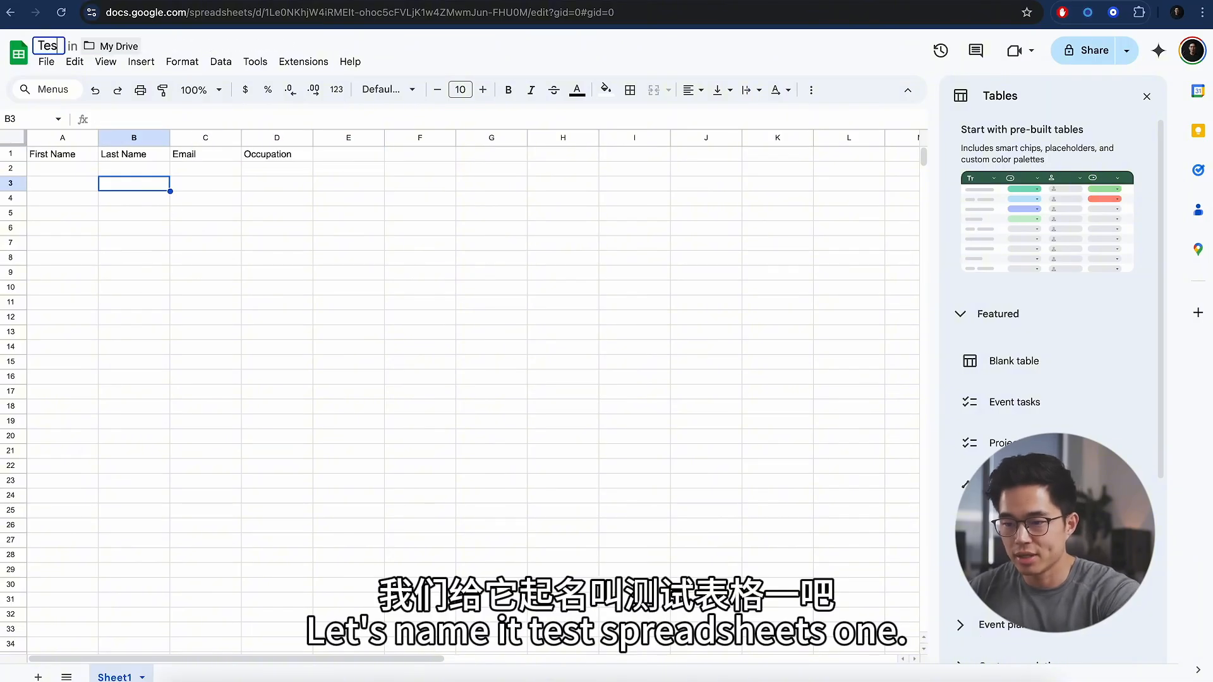
{"action": "type", "text": "t spreadsheet 1"}
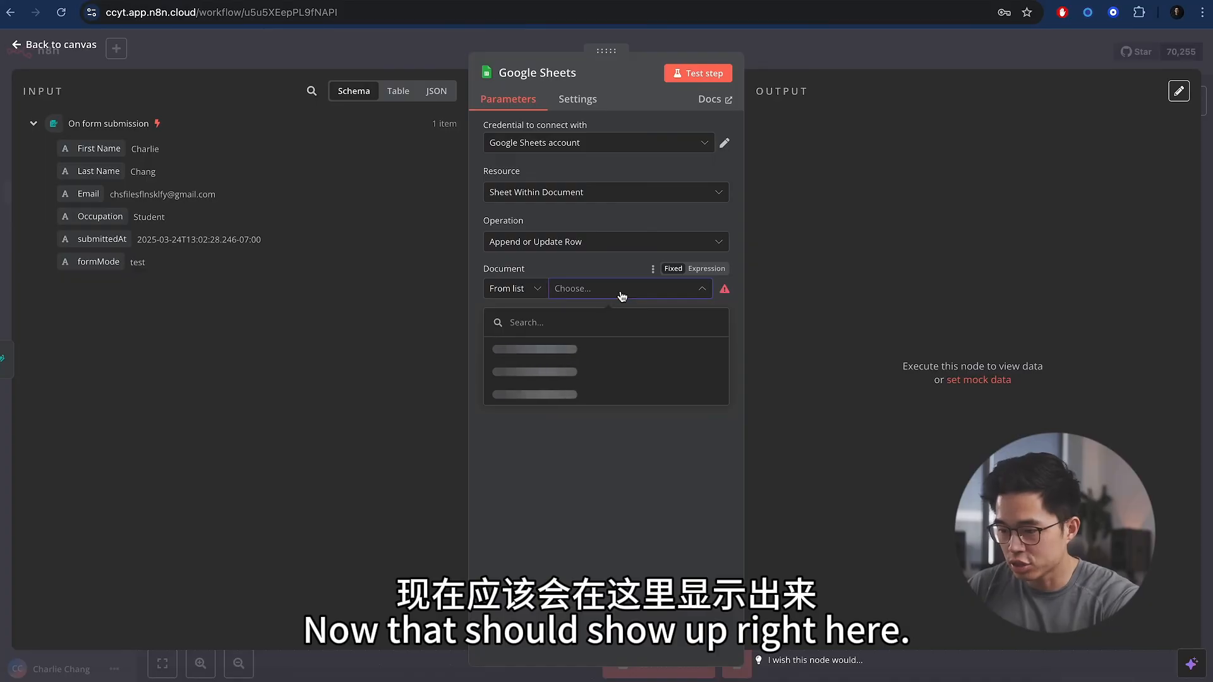
- Target Sheet1 of Test spreadsheet 1 in the Google Sheets node
{"action": "left_click", "coordinate": [515, 350]}
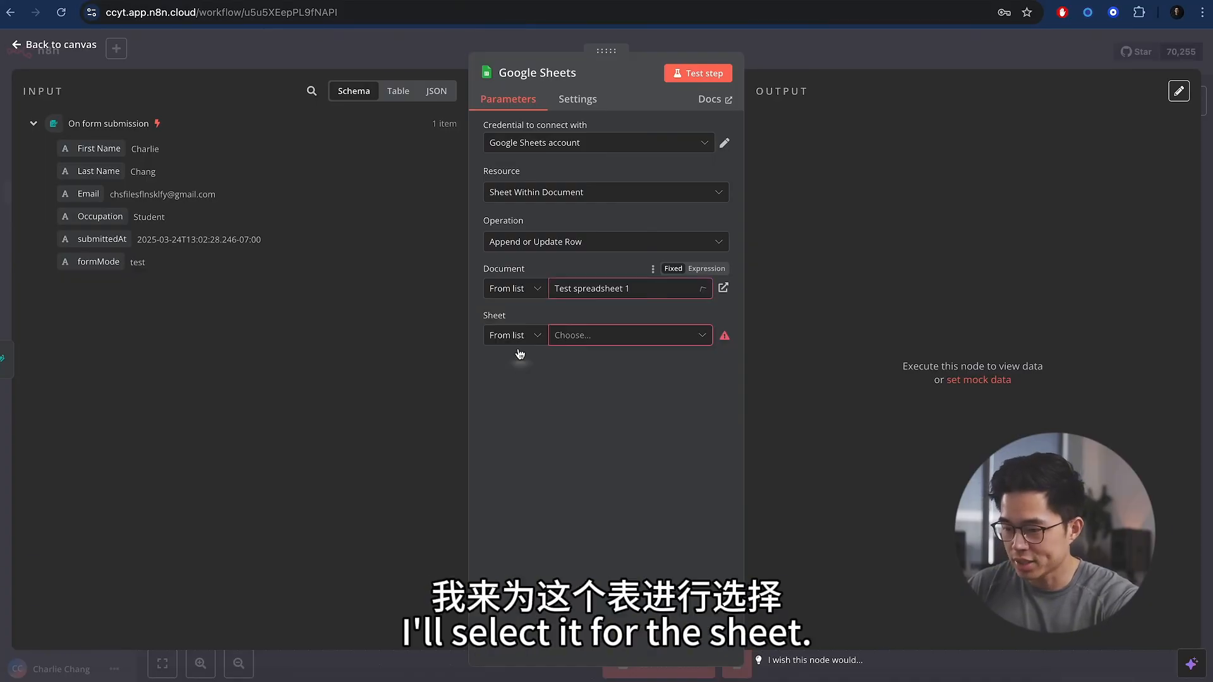
{"action": "left_click", "coordinate": [604, 334]}
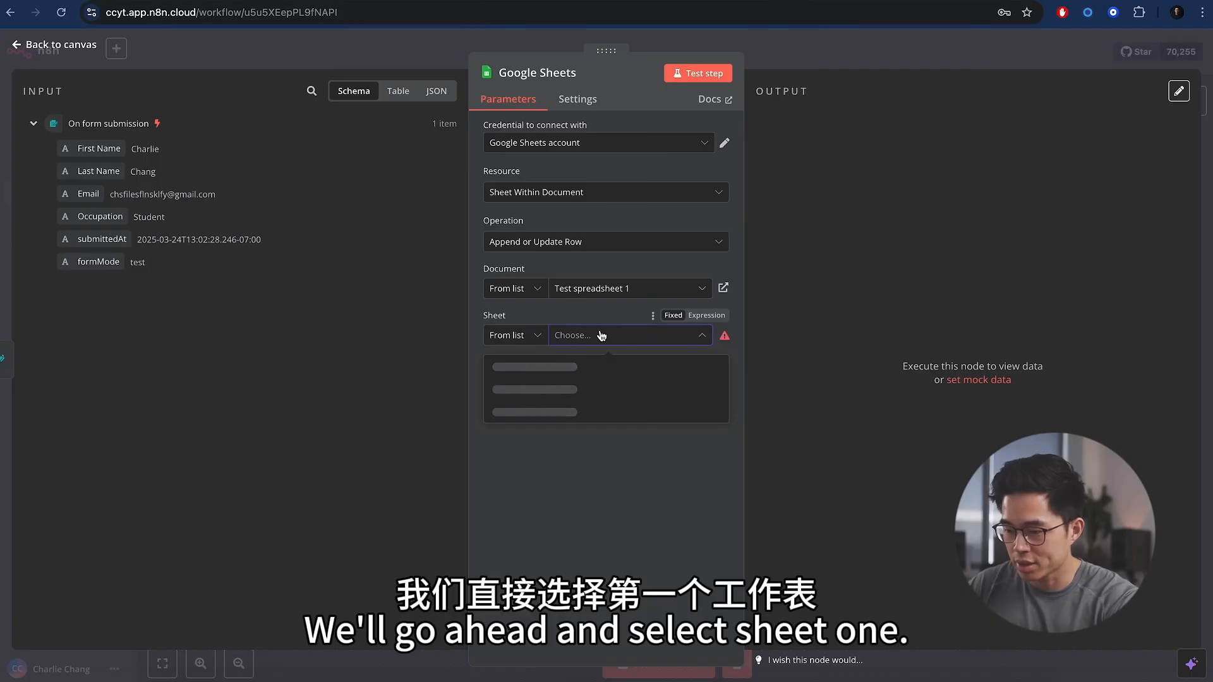
{"action": "left_click", "coordinate": [549, 367]}
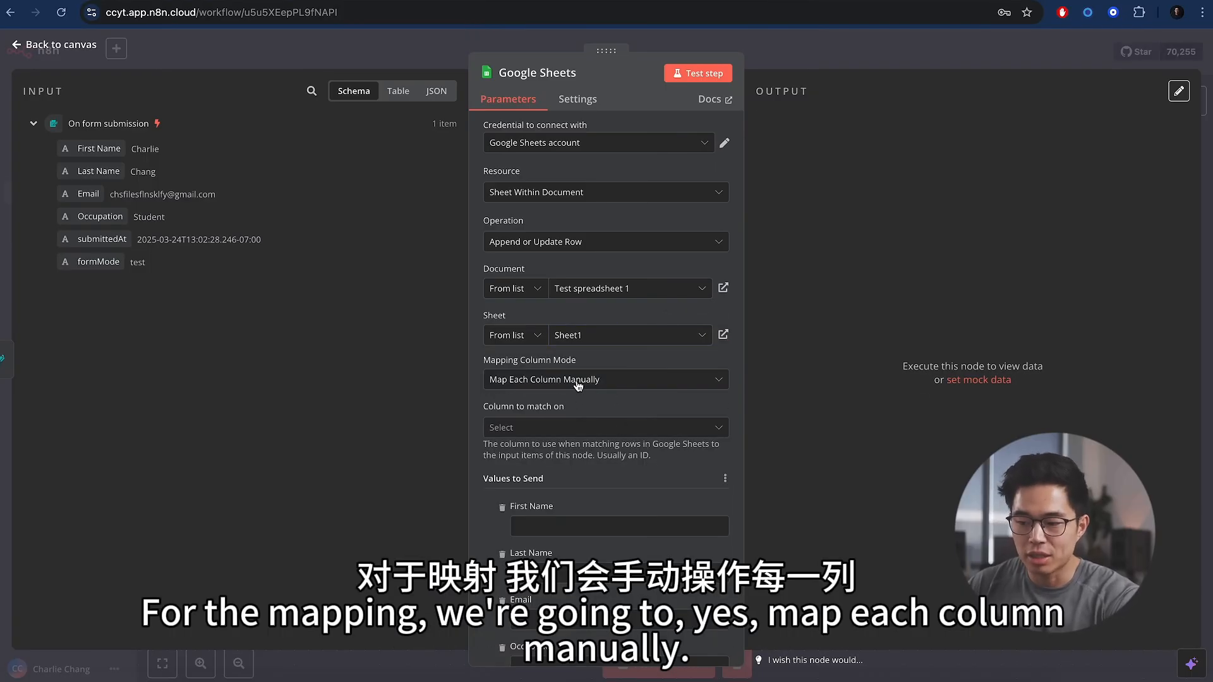
- Map the form's First Name, Last Name, Email and Occupation fields into the matching sheet columns
{"action": "scroll", "coordinate": [578, 386], "scroll_direction": "down", "scroll_amount": 3}
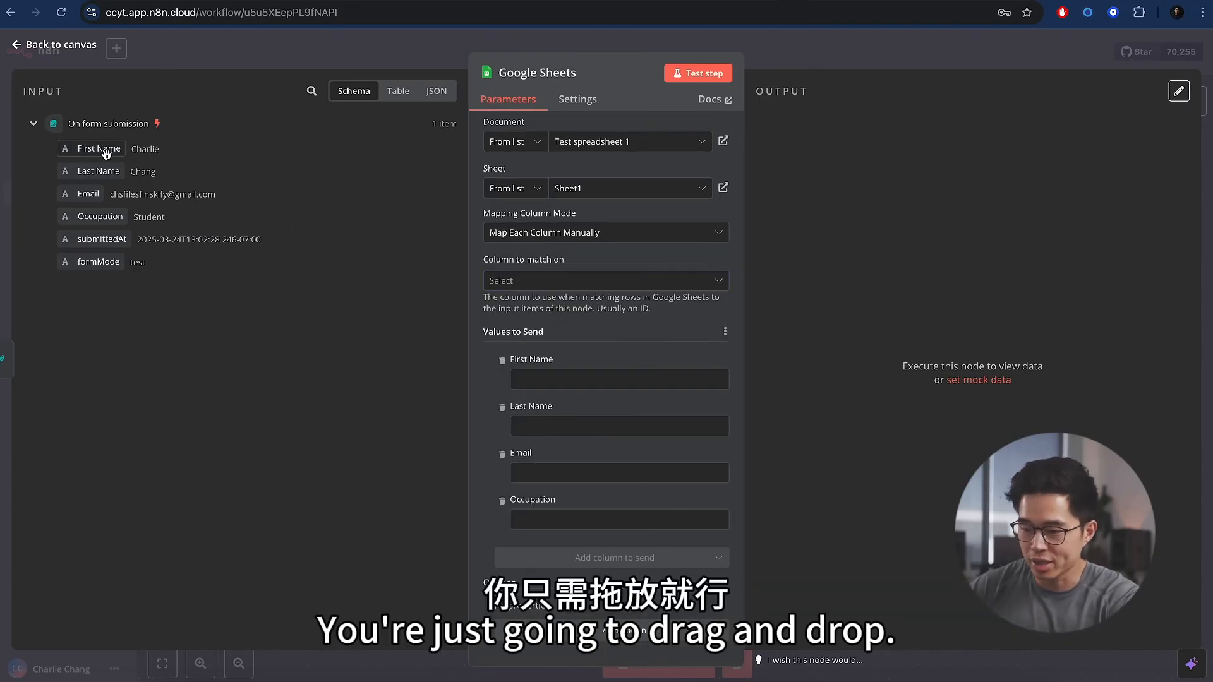
{"action": "left_click_drag", "start_coordinate": [106, 154], "coordinate": [567, 380]}
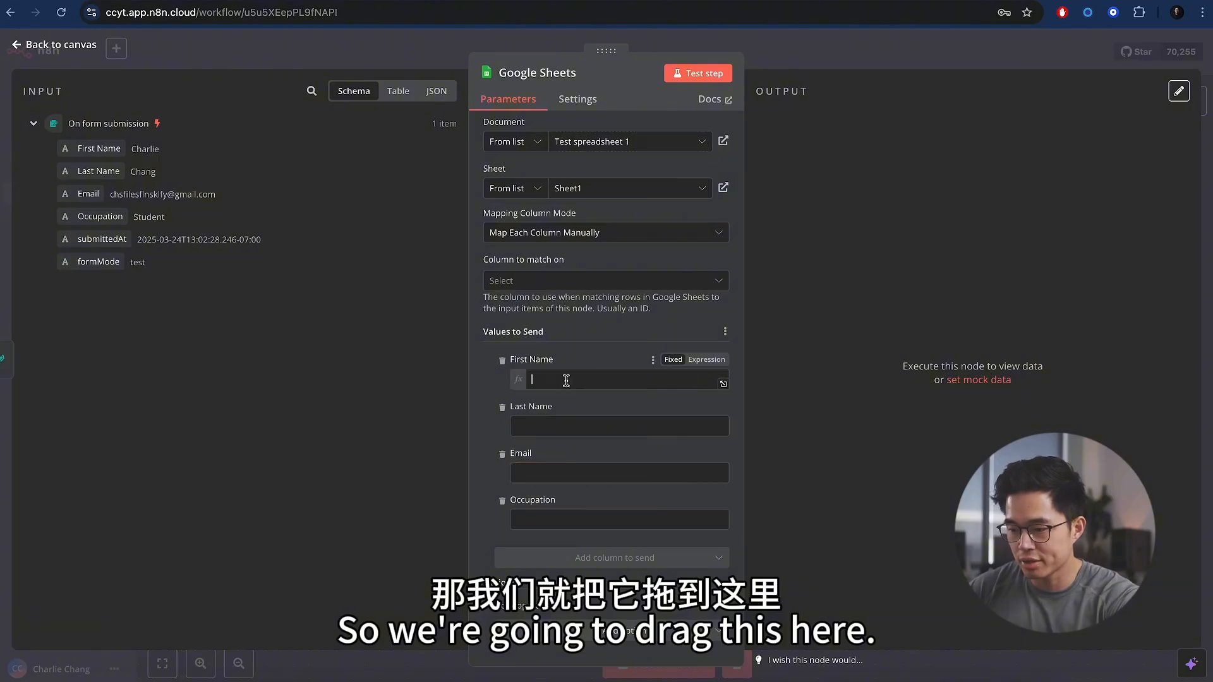
{"action": "left_click_drag", "start_coordinate": [98, 172], "coordinate": [541, 442]}
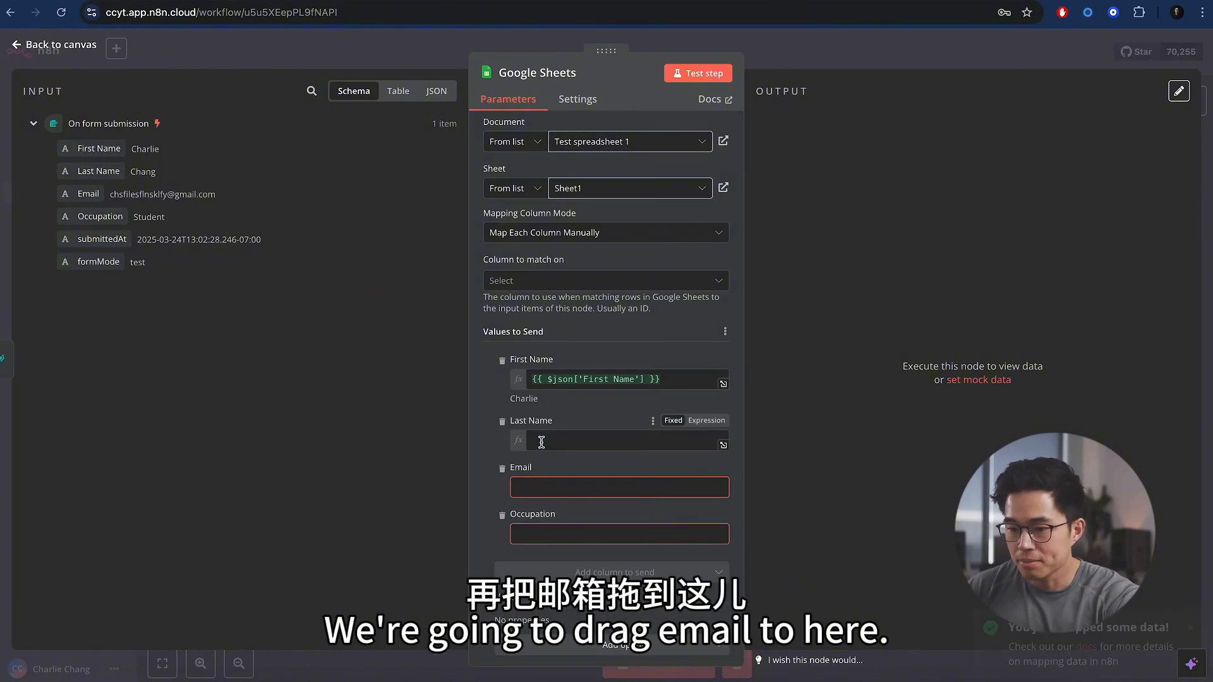
{"action": "left_click_drag", "start_coordinate": [89, 194], "coordinate": [541, 502]}
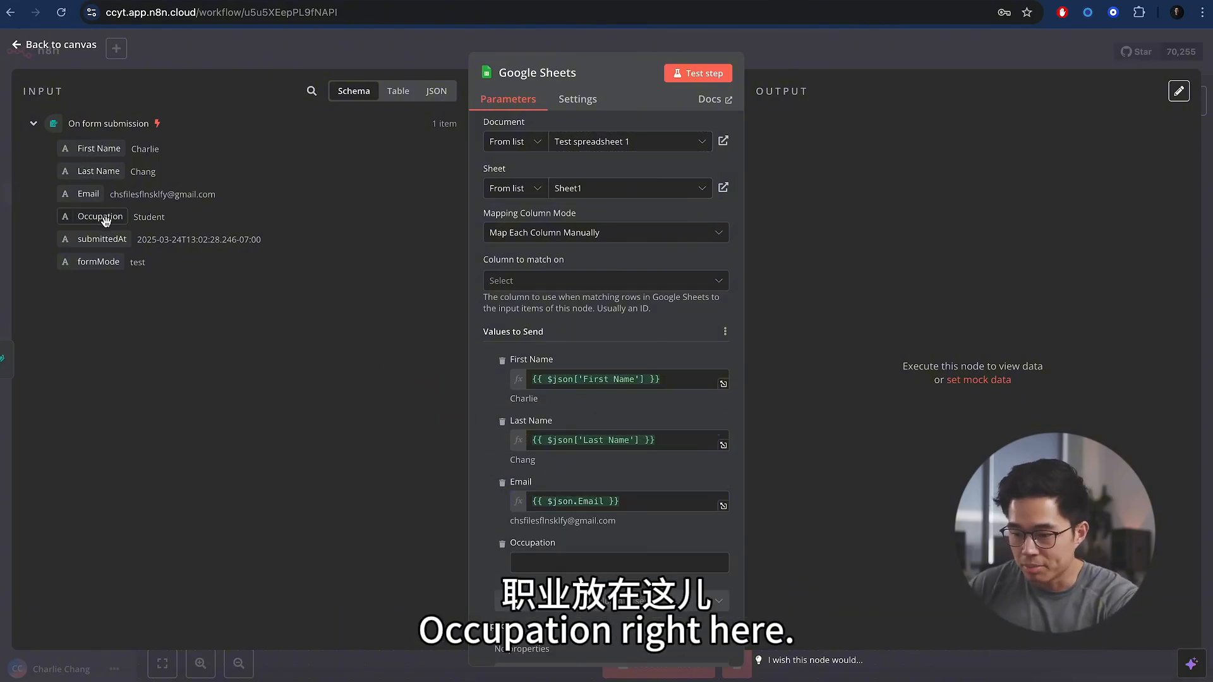
{"action": "left_click_drag", "start_coordinate": [105, 219], "coordinate": [606, 565]}
{"action": "scroll", "coordinate": [513, 529], "scroll_direction": "down", "scroll_amount": 1}
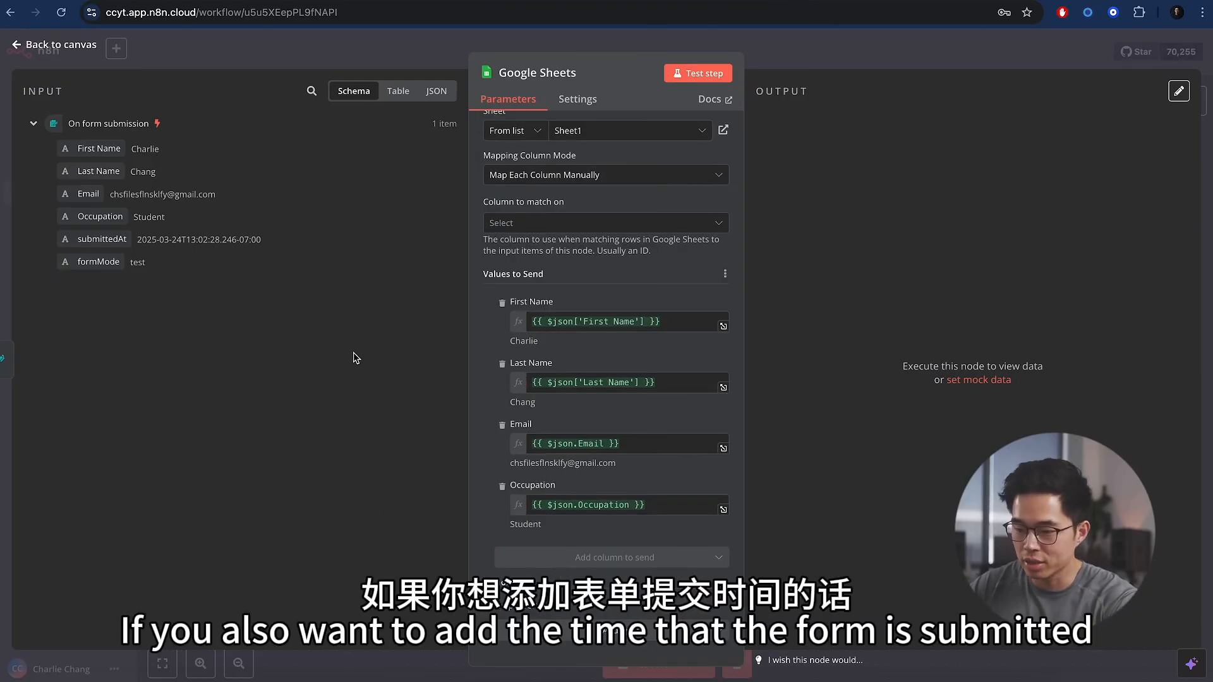
{"action": "scroll", "coordinate": [707, 559], "scroll_direction": "up", "scroll_amount": 3}
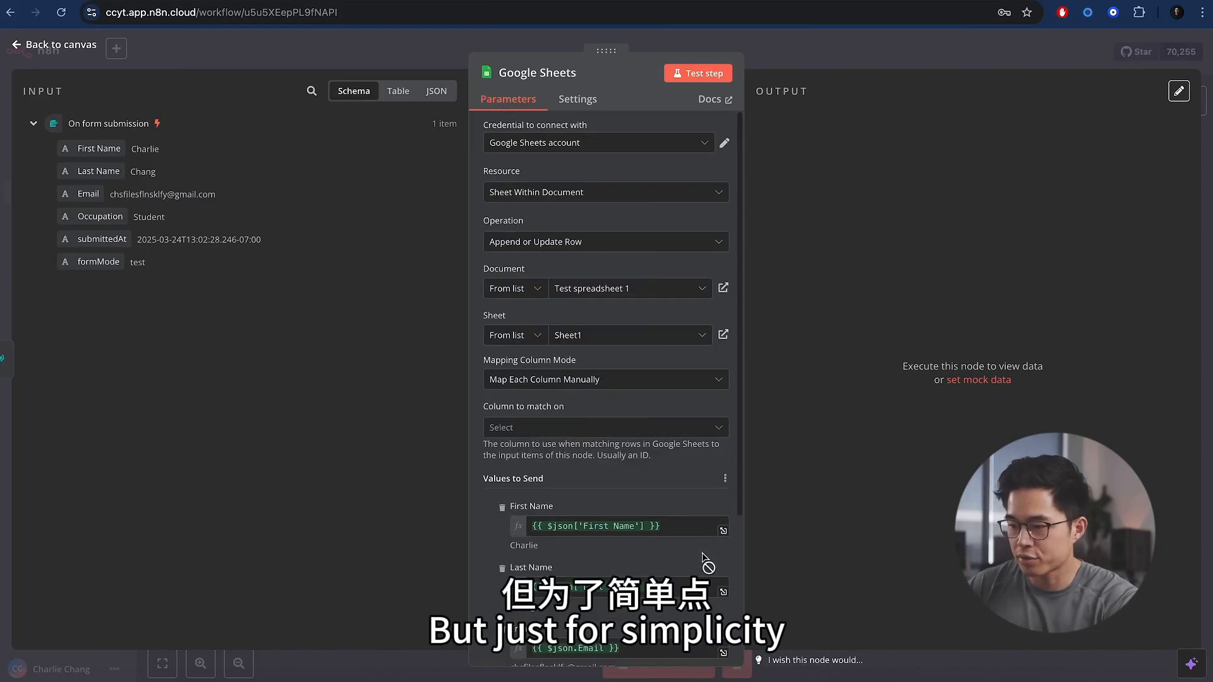
{"action": "scroll", "coordinate": [705, 560], "scroll_direction": "down", "scroll_amount": 3}
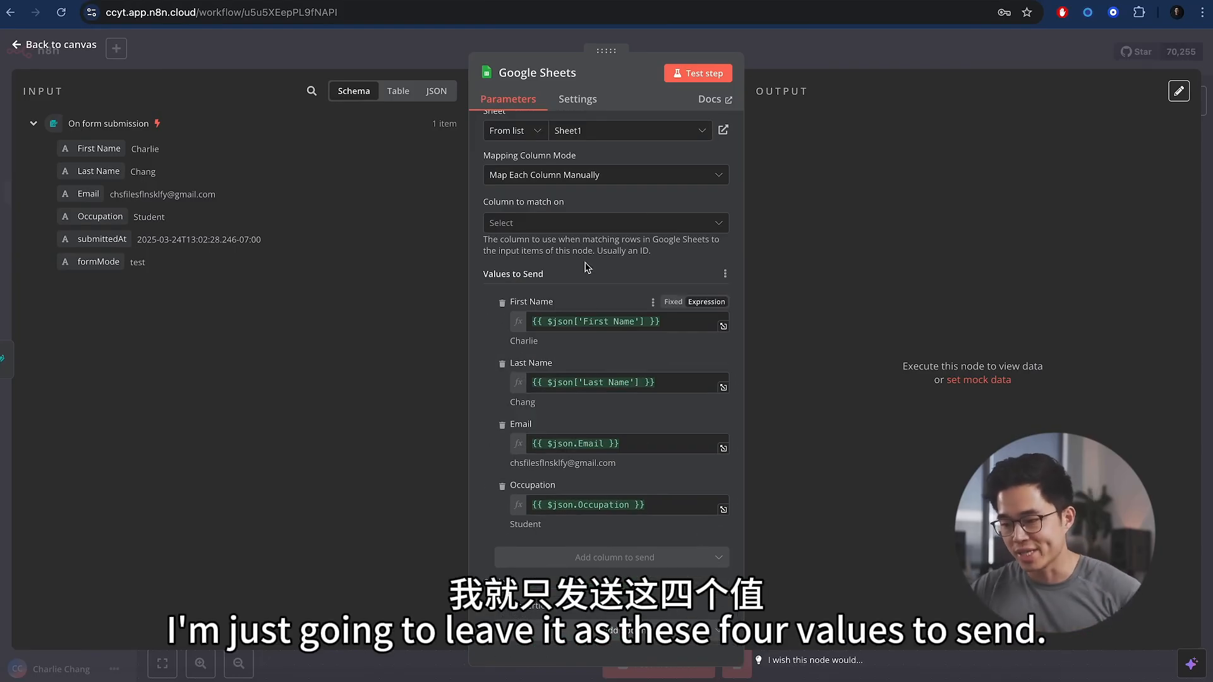
{"action": "scroll", "coordinate": [587, 268], "scroll_direction": "up", "scroll_amount": 2}
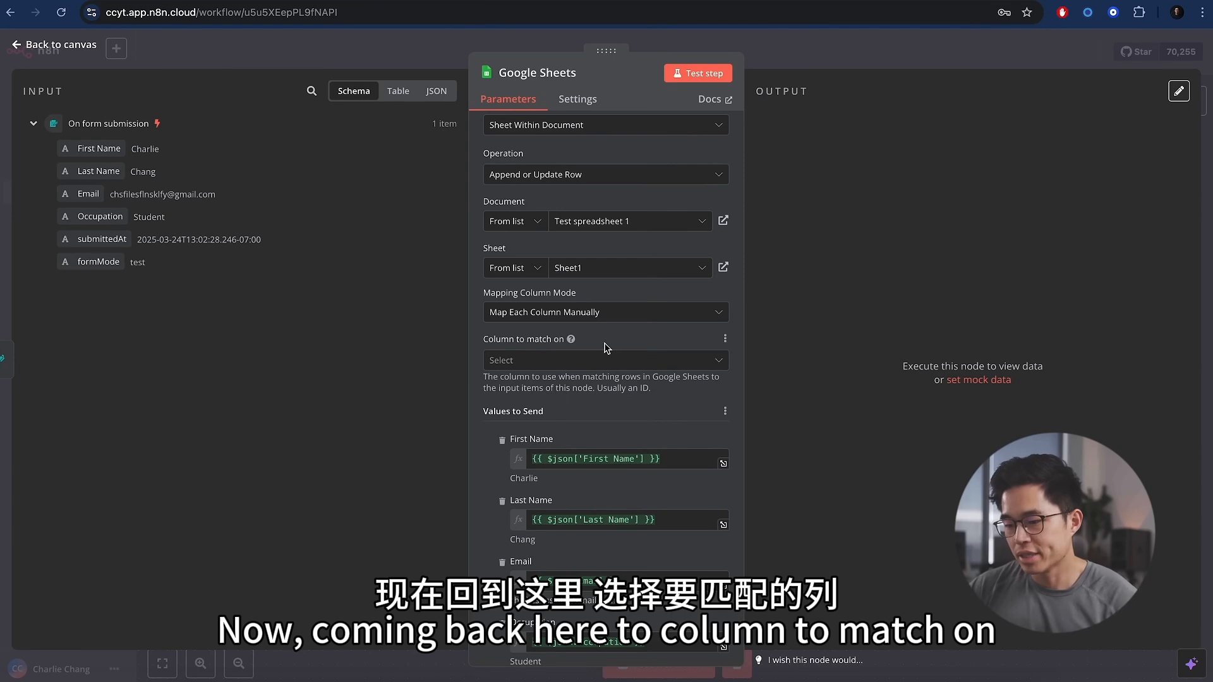
- Match existing rows on the Email column and test-run the Google Sheets step
{"action": "left_click", "coordinate": [572, 362]}
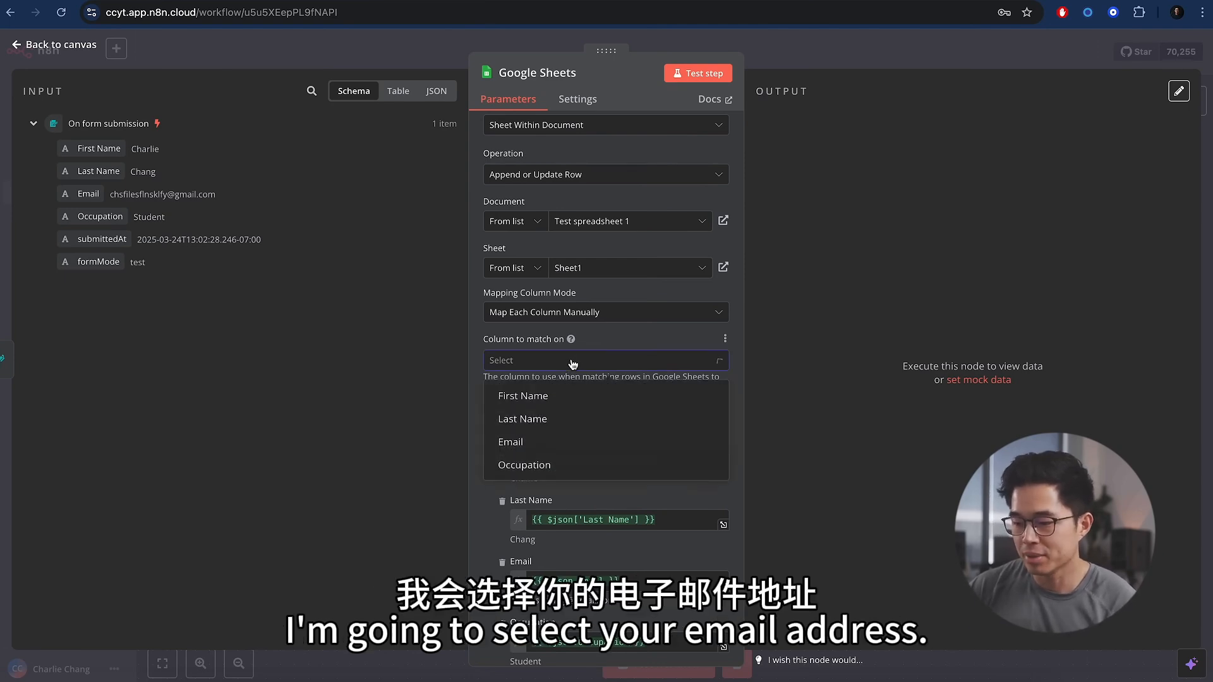
{"action": "left_click", "coordinate": [610, 445]}
{"action": "scroll", "coordinate": [632, 481], "scroll_direction": "down", "scroll_amount": 2}
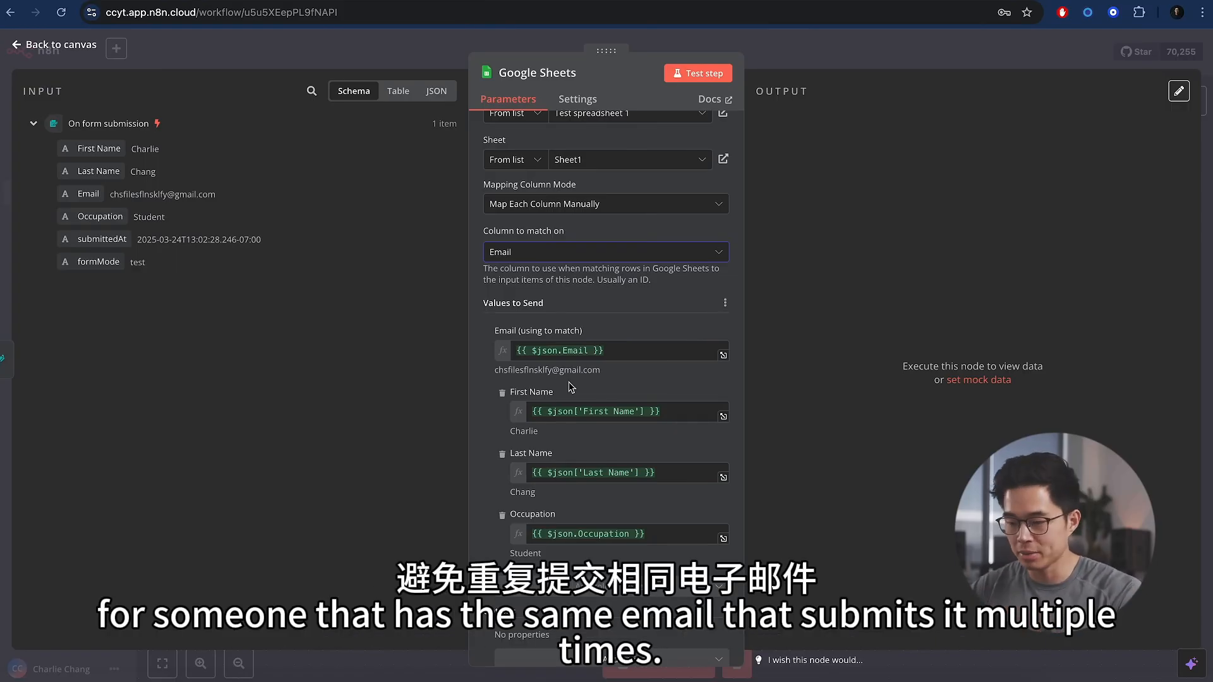
{"action": "scroll", "coordinate": [571, 387], "scroll_direction": "up", "scroll_amount": 5}
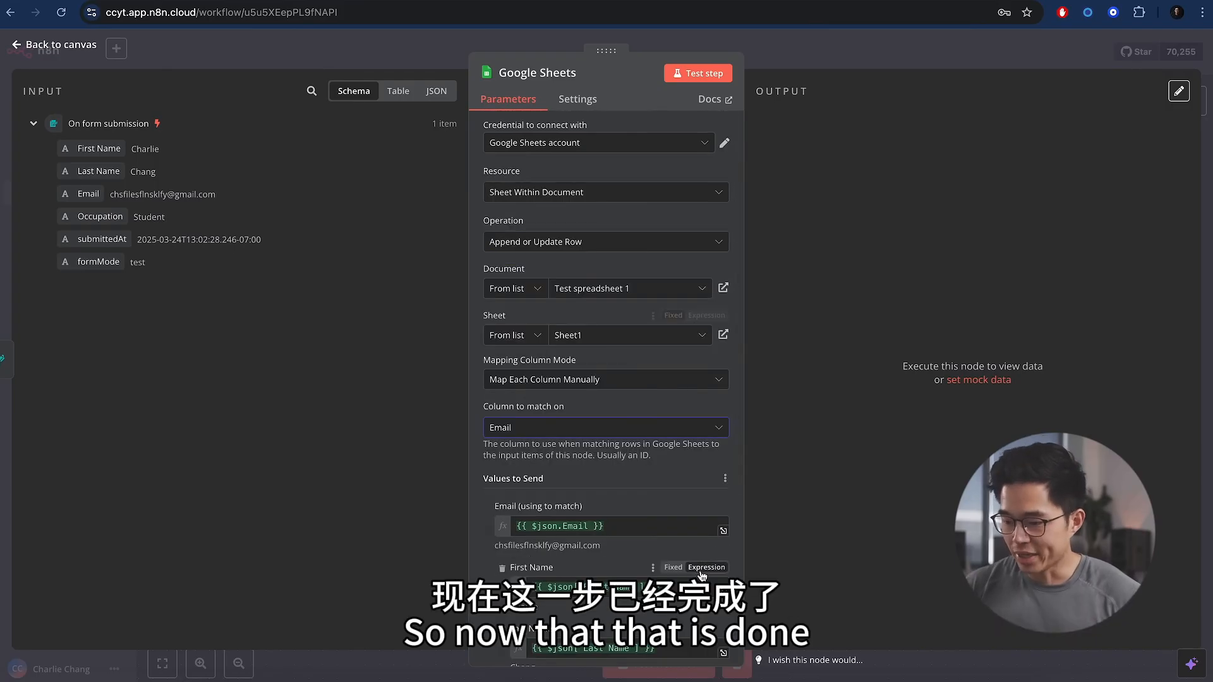
{"action": "scroll", "coordinate": [571, 387], "scroll_direction": "down", "scroll_amount": 4}
{"action": "scroll", "coordinate": [572, 387], "scroll_direction": "up", "scroll_amount": 4}
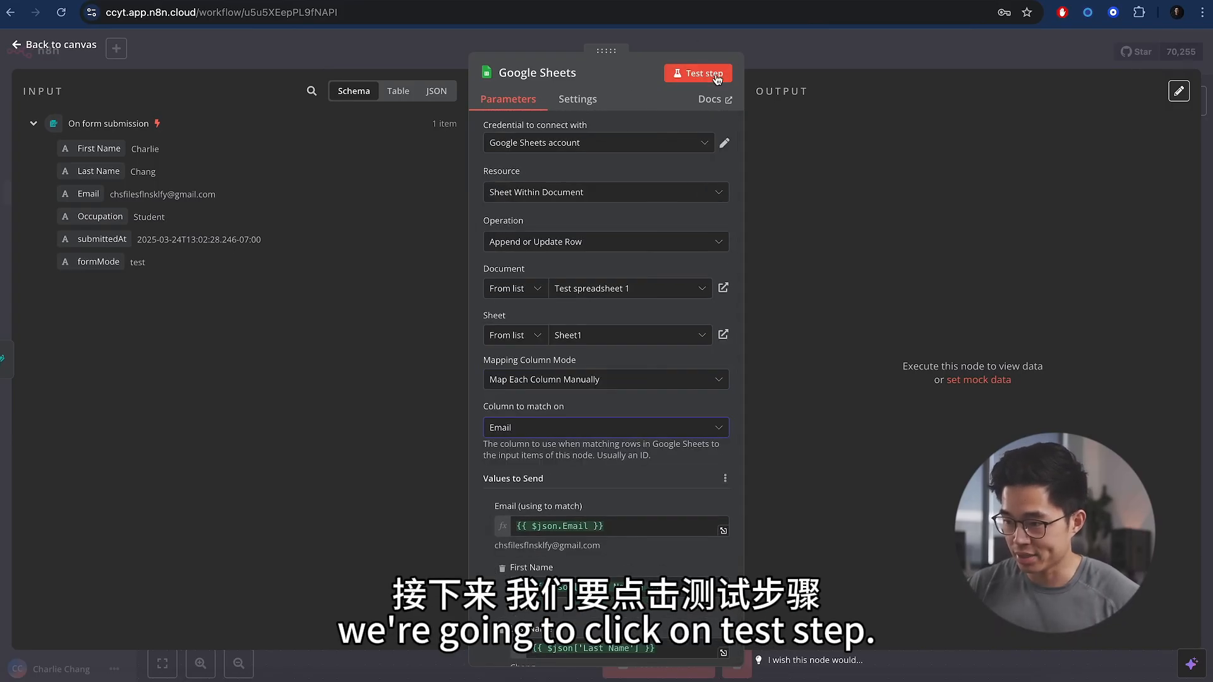
{"action": "left_click", "coordinate": [698, 73]}
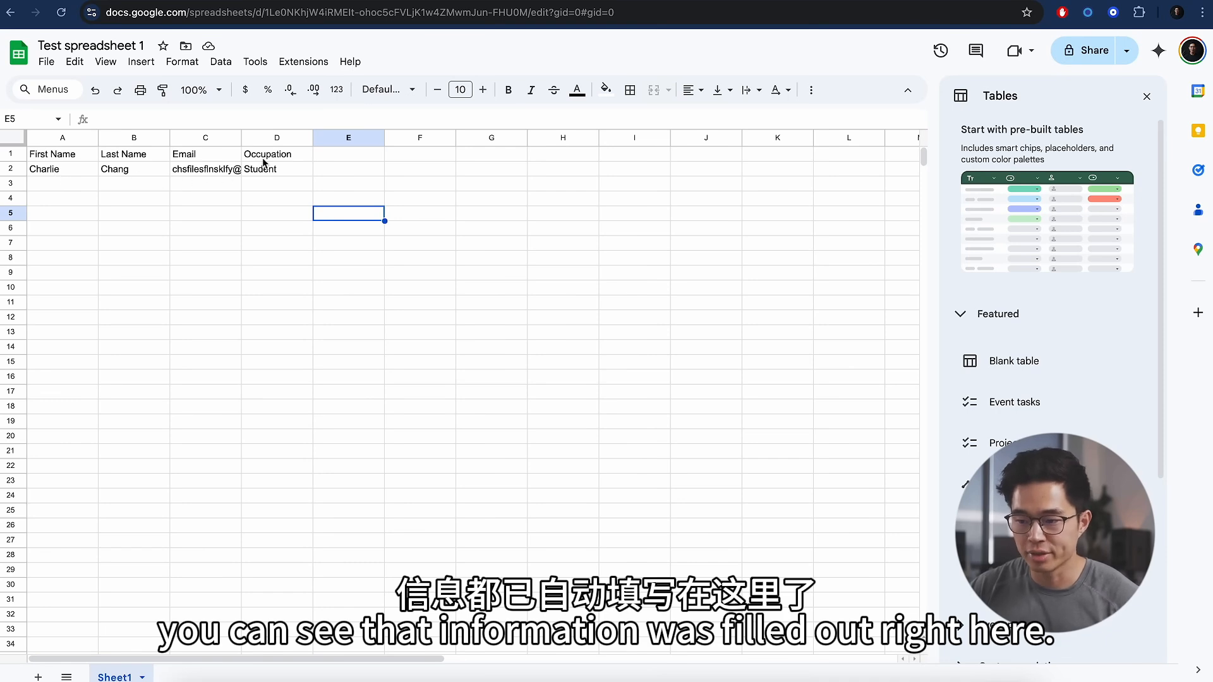
- Autofit column C for the email and check row 2's names, email and Student occupation
{"action": "double_click", "coordinate": [241, 138]}
{"action": "left_click", "coordinate": [91, 170]}
{"action": "left_click", "coordinate": [126, 175]}
{"action": "left_click", "coordinate": [203, 170]}
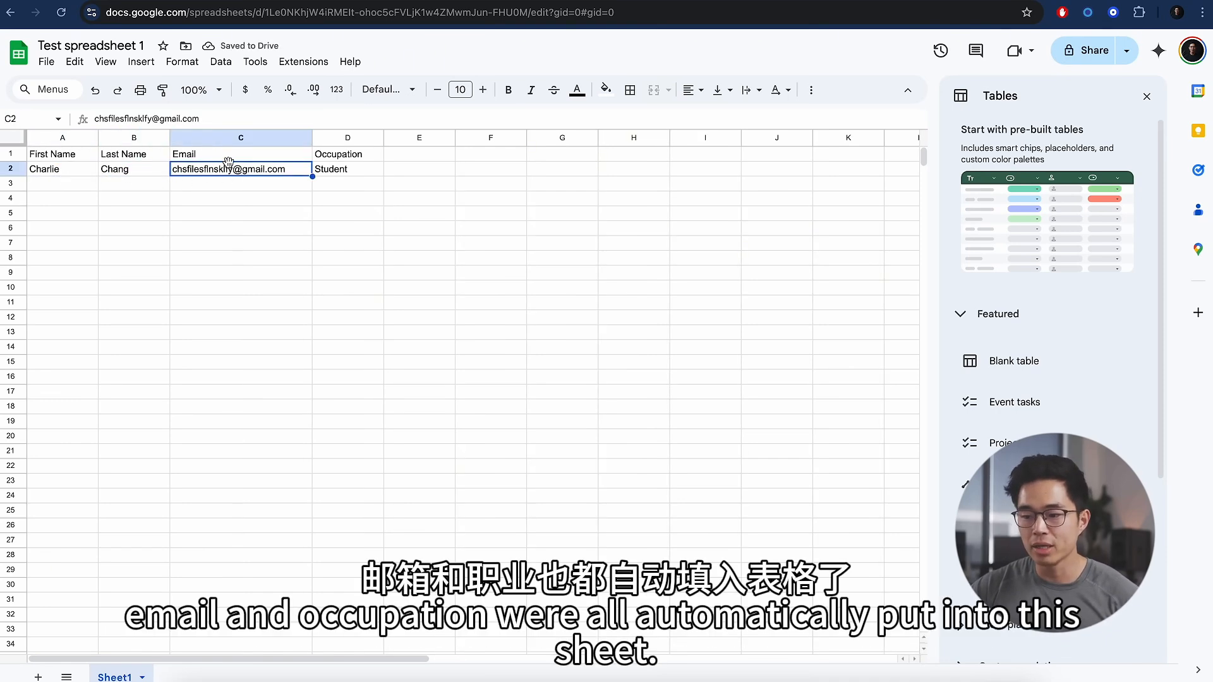
{"action": "left_click", "coordinate": [368, 171]}
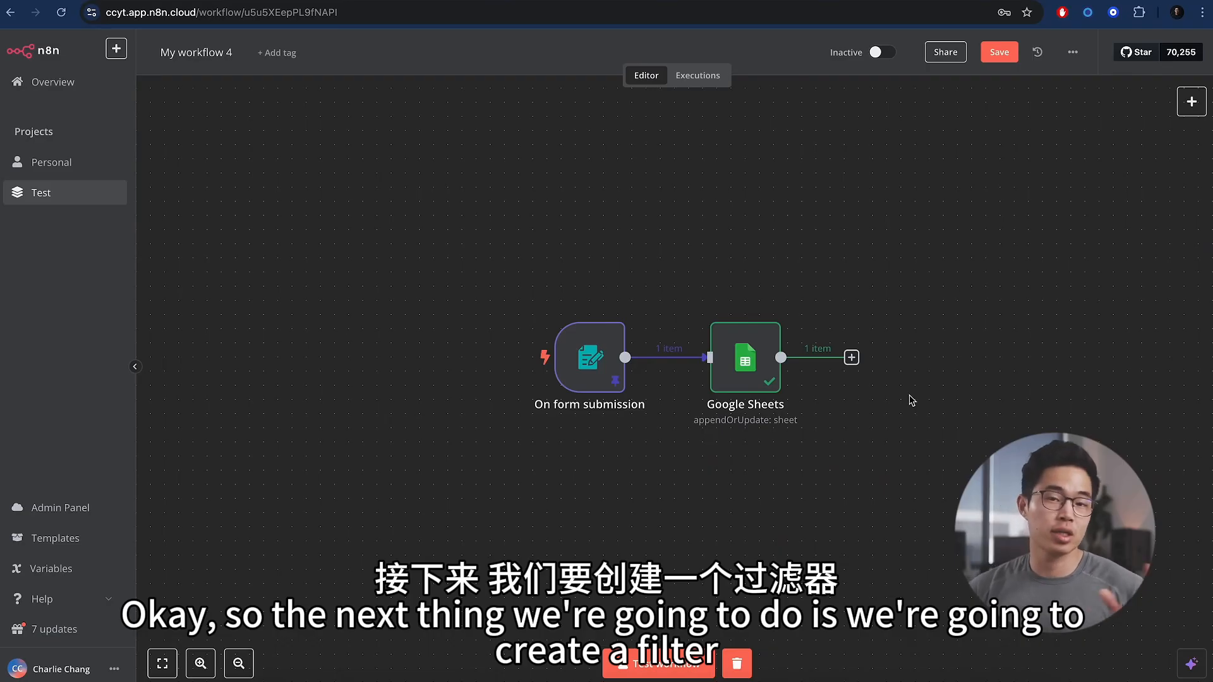
- Add a Filter step keeping items where Occupation is not equal to Student
{"action": "left_click", "coordinate": [852, 358]}
{"action": "type", "text": "filter"}
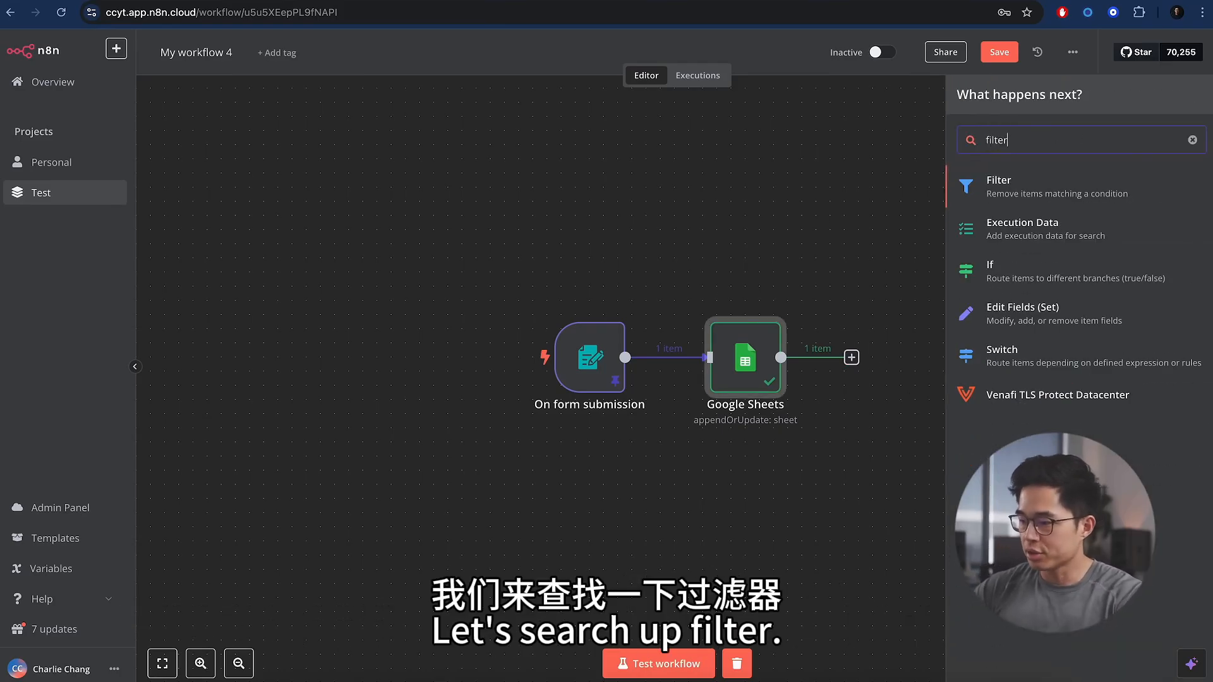
{"action": "left_click", "coordinate": [1120, 194]}
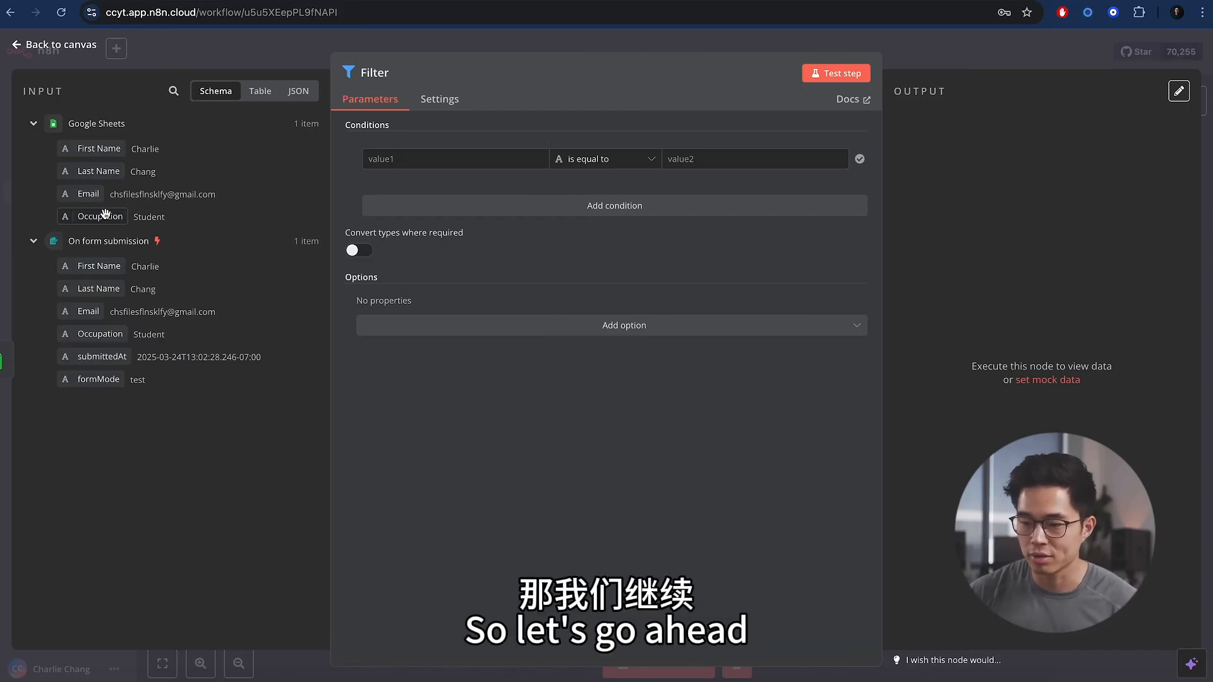
{"action": "left_click_drag", "start_coordinate": [101, 216], "coordinate": [415, 158]}
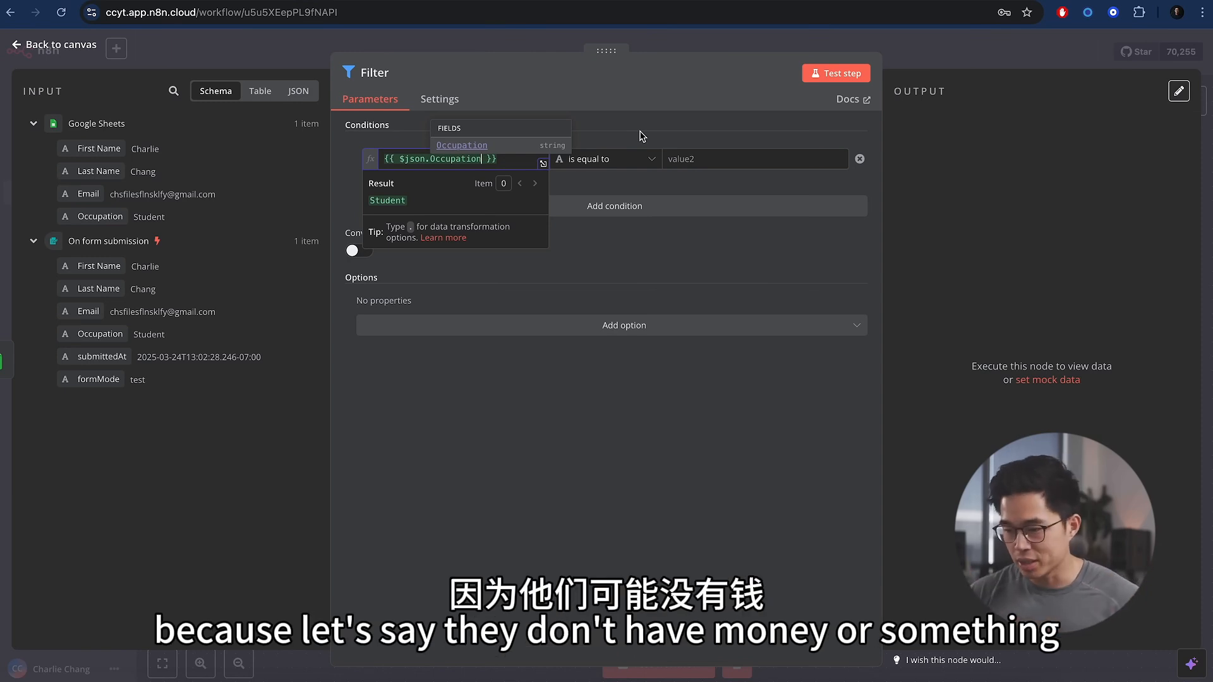
{"action": "left_click", "coordinate": [642, 136]}
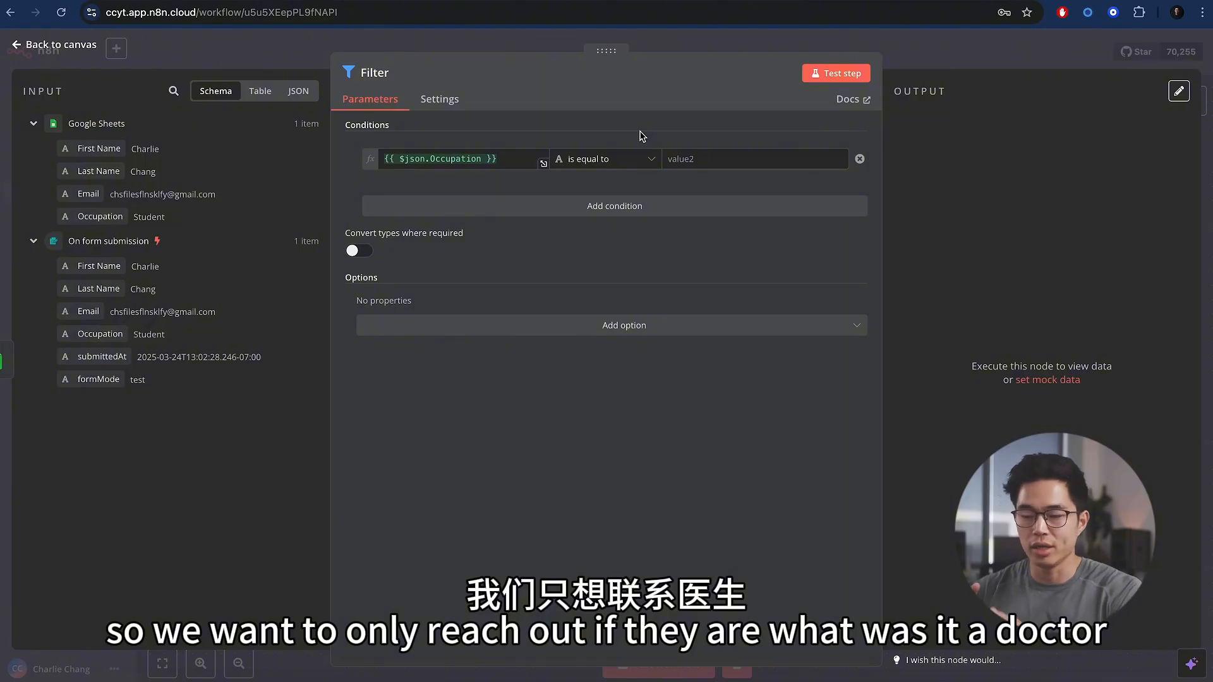
{"action": "left_click", "coordinate": [628, 162]}
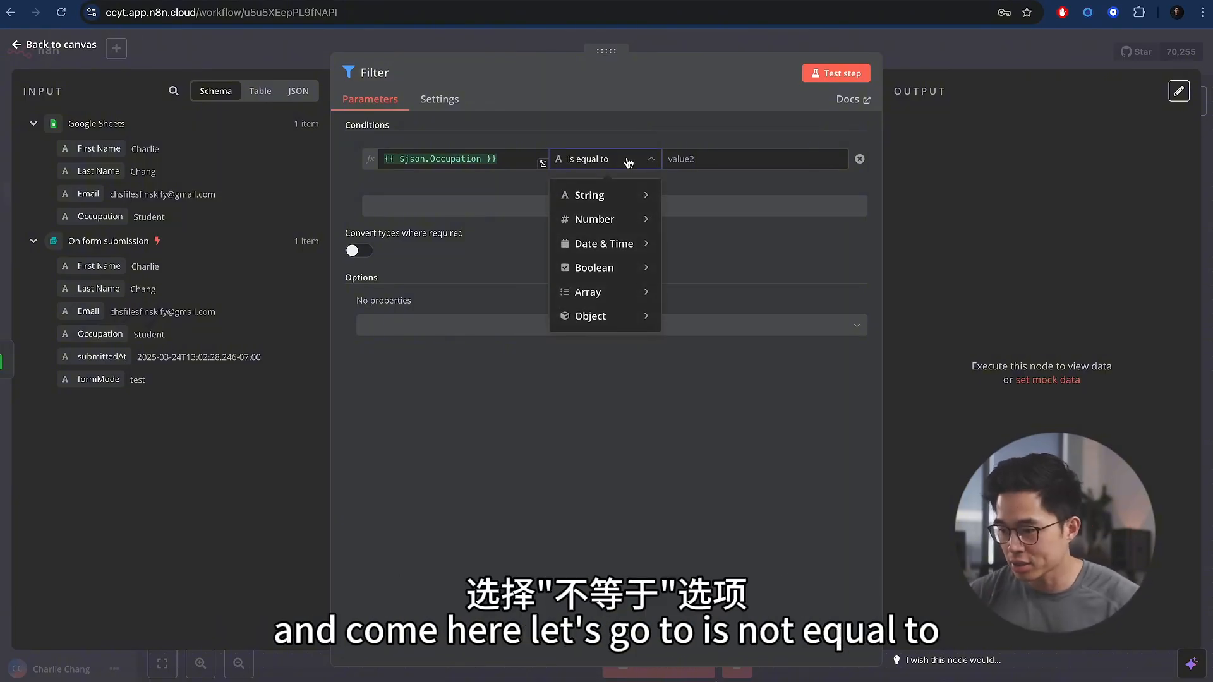
{"action": "mouse_move", "coordinate": [638, 195]}
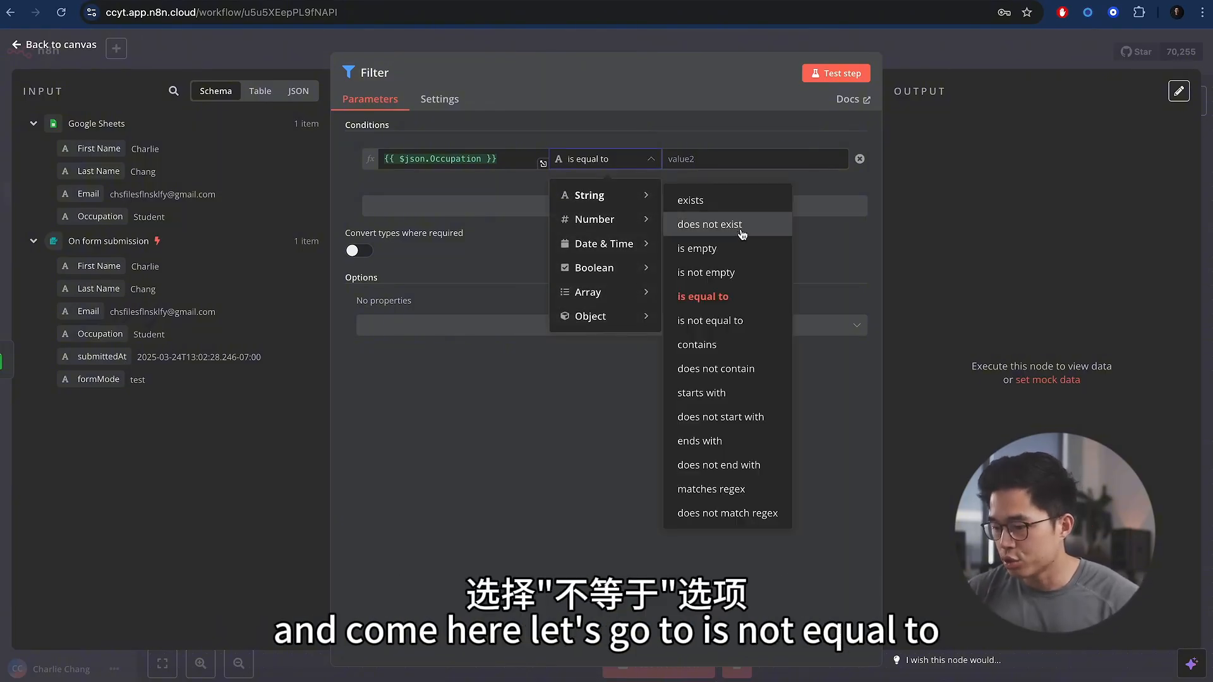
{"action": "left_click", "coordinate": [720, 317]}
{"action": "left_click", "coordinate": [698, 159]}
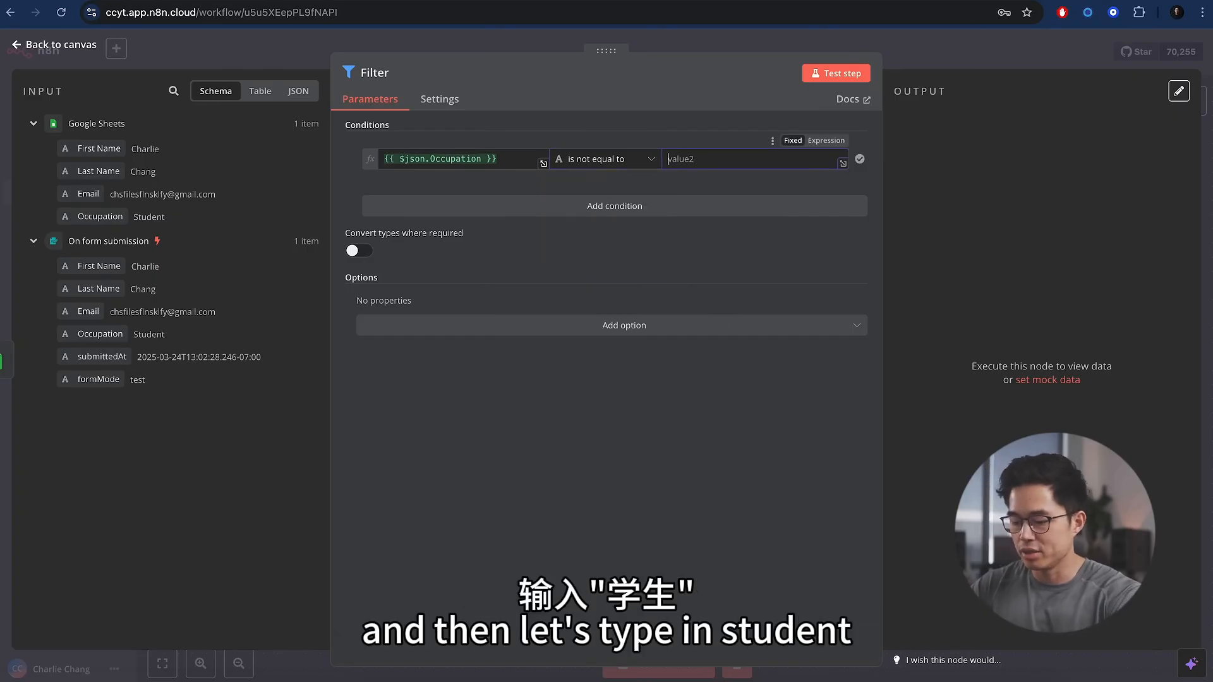
{"action": "type", "text": "Student"}
{"action": "left_click", "coordinate": [710, 282]}
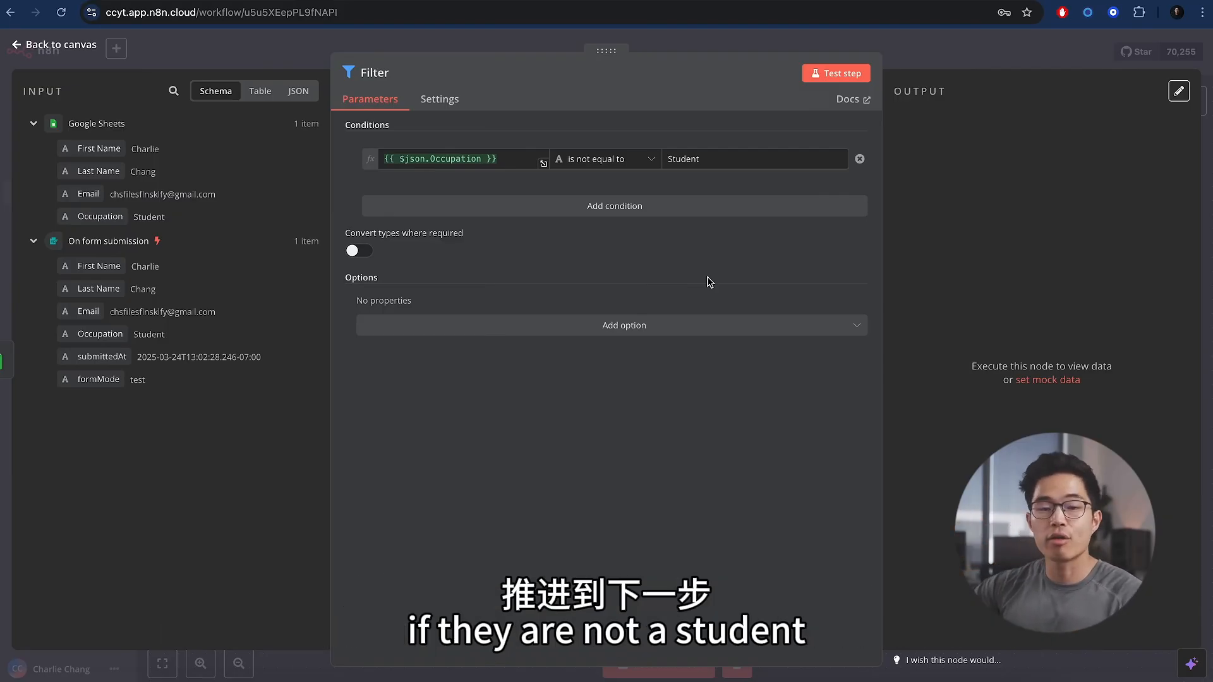
- Test the Filter, view its discarded Student item, and return to the canvas
{"action": "left_click", "coordinate": [836, 73]}
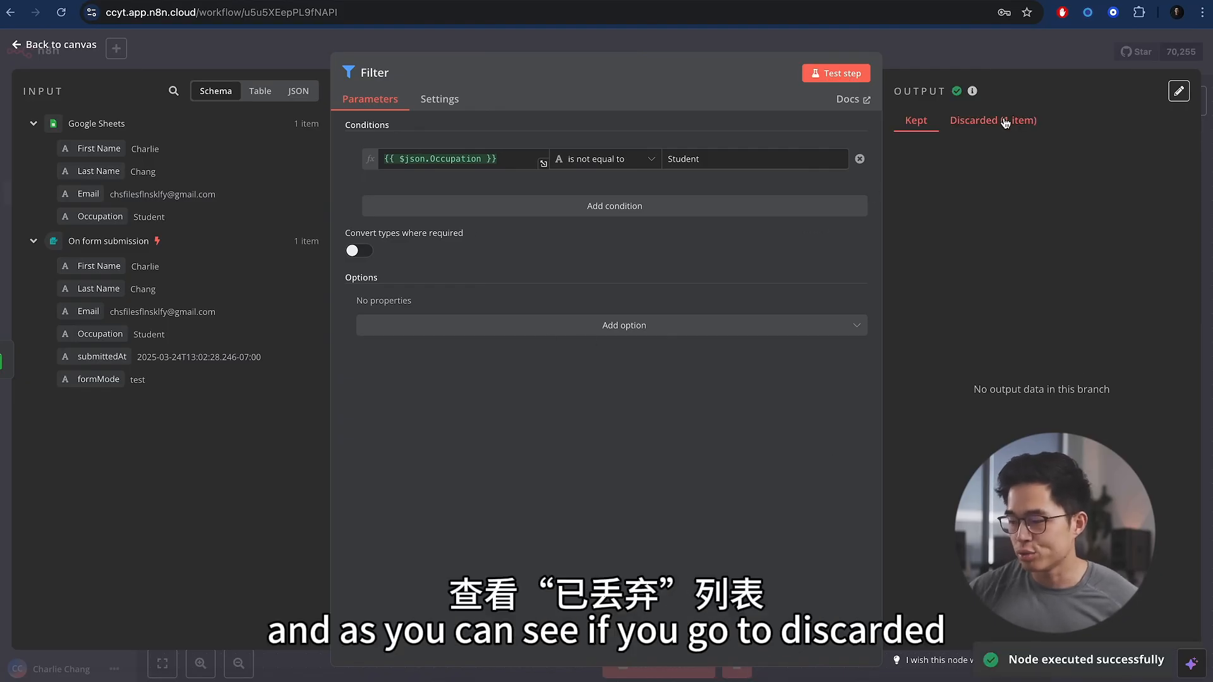
{"action": "left_click", "coordinate": [1005, 121]}
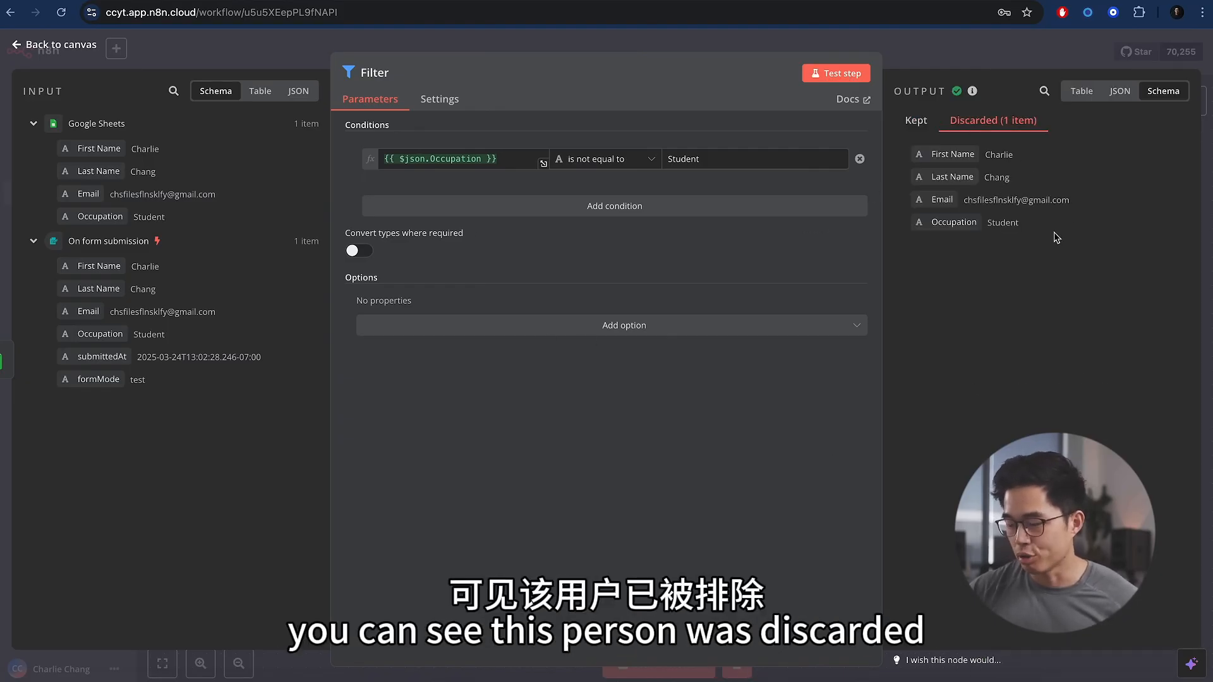
{"action": "left_click", "coordinate": [935, 67]}
- Add a Switch step after the Filter's Kept output
{"action": "left_click", "coordinate": [844, 341]}
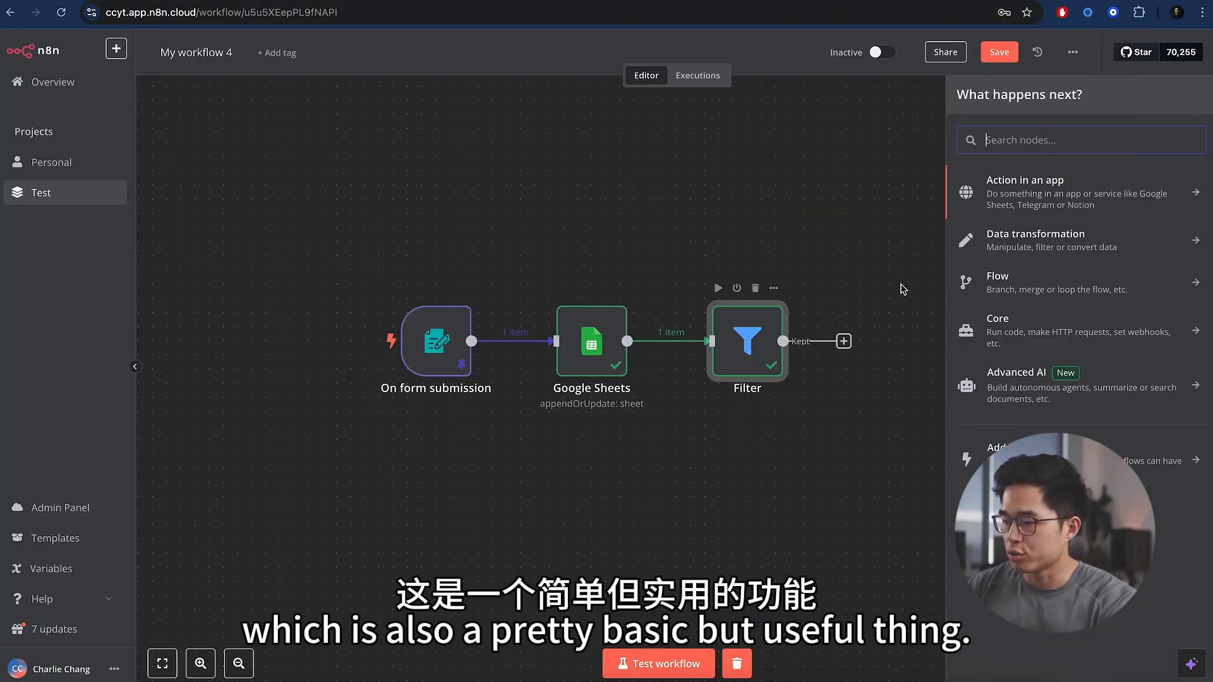
{"action": "type", "text": "switch"}
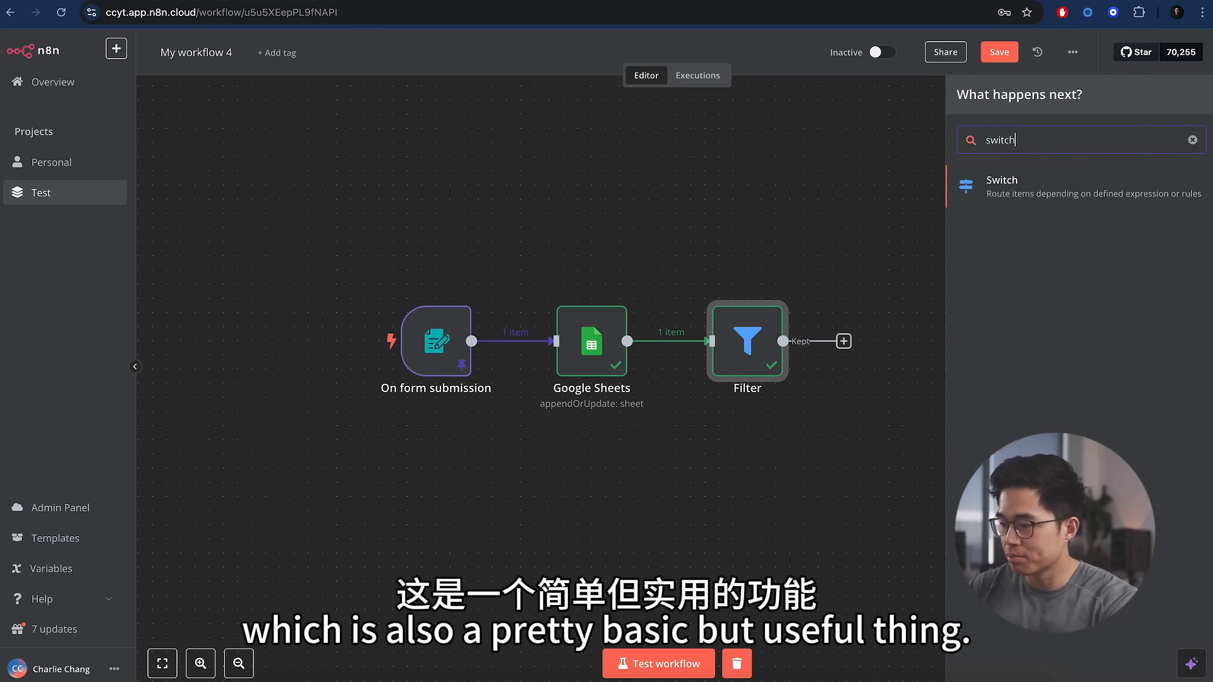
{"action": "left_click", "coordinate": [1121, 188]}
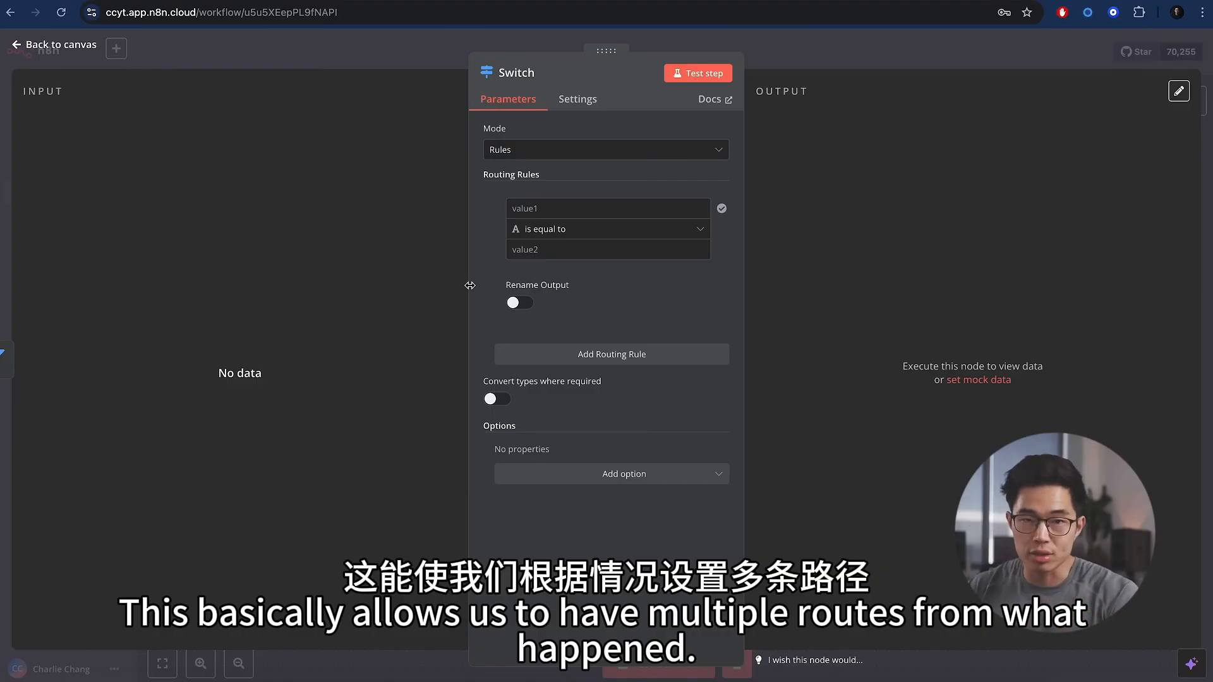
- Start a new test of the On form submission trigger
{"action": "left_click", "coordinate": [939, 50]}
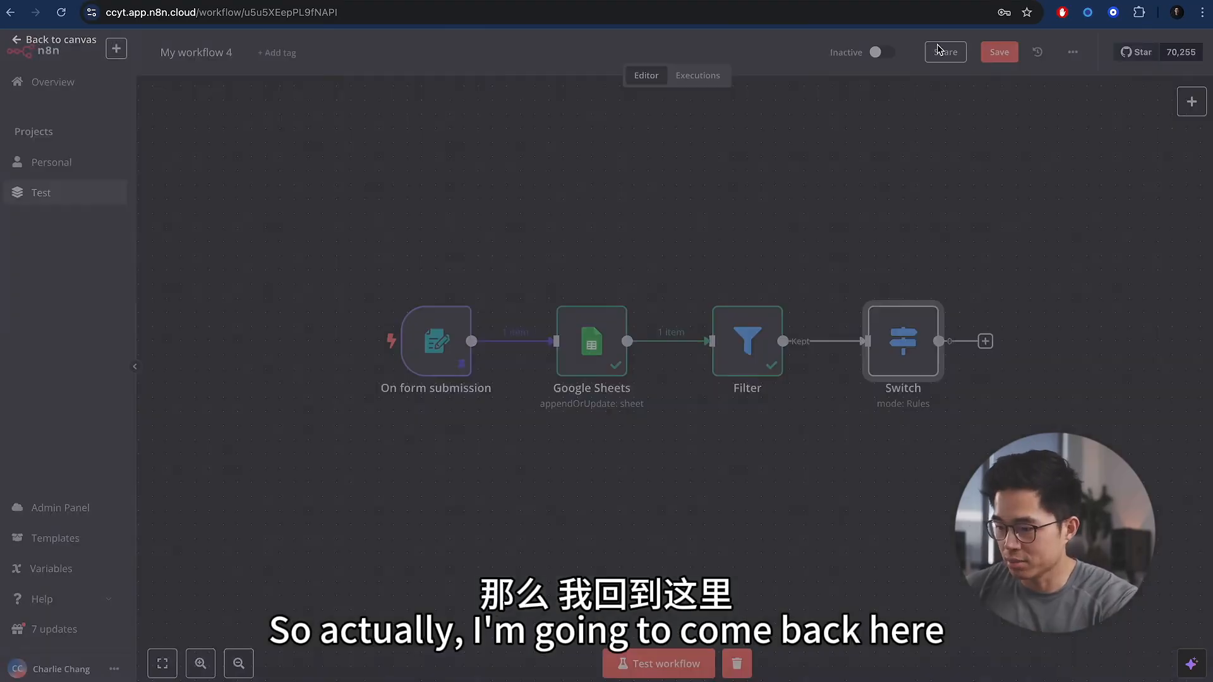
{"action": "double_click", "coordinate": [439, 344]}
{"action": "left_click", "coordinate": [161, 338]}
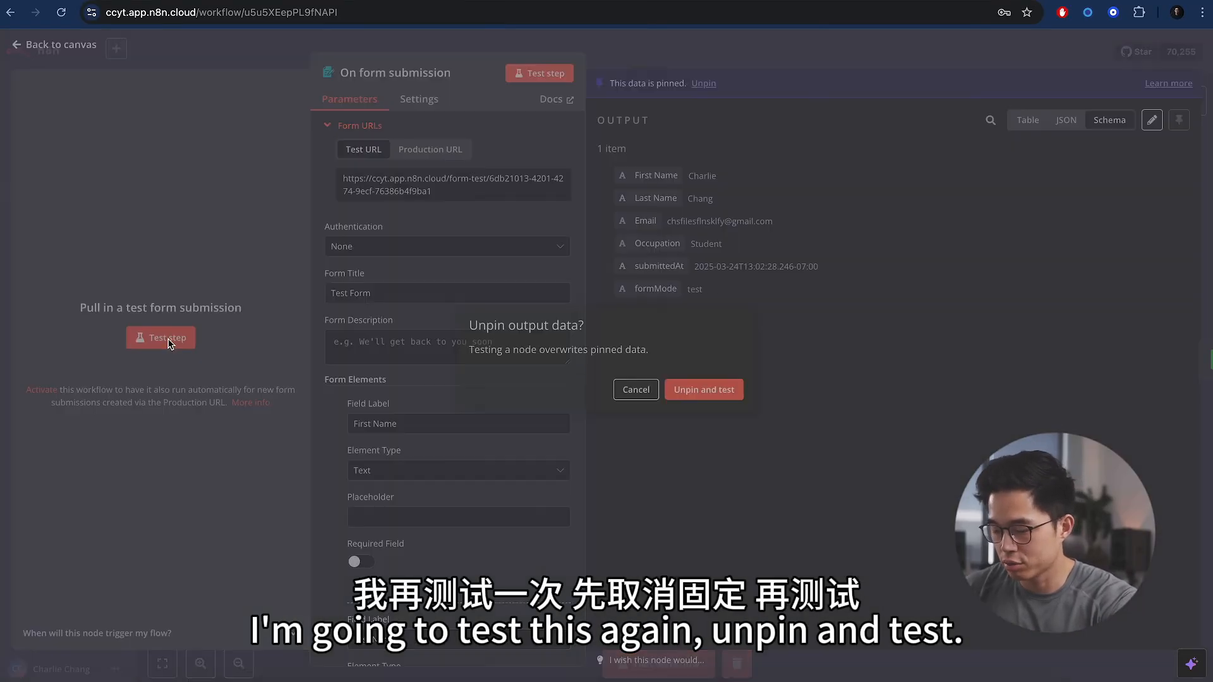
- Unpin old data, submit a test form with Occupation Engineer, and pin the new output
{"action": "left_click", "coordinate": [720, 390]}
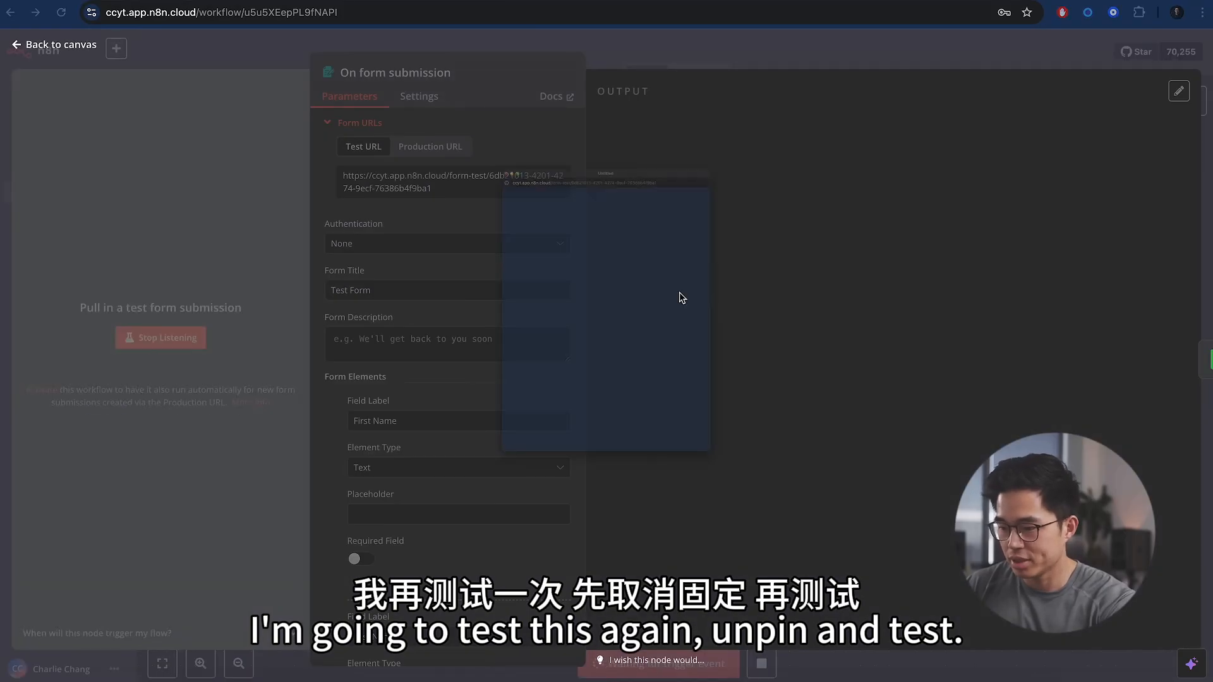
{"action": "left_click", "coordinate": [523, 382]}
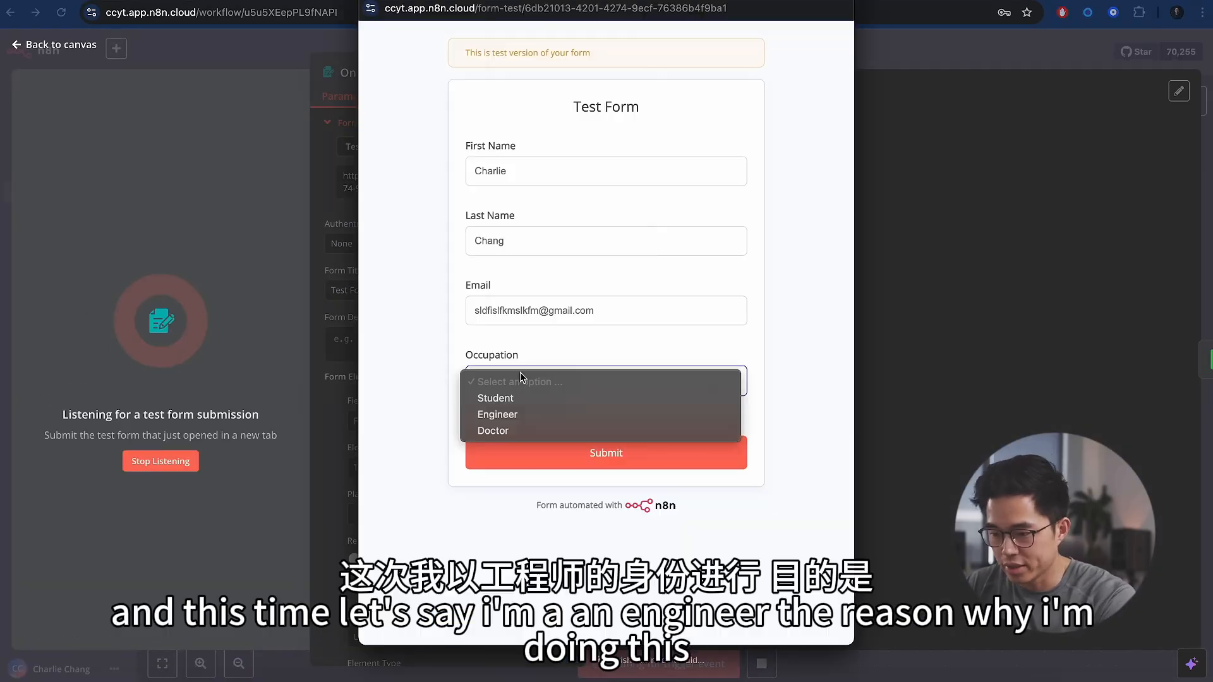
{"action": "left_click", "coordinate": [544, 418]}
{"action": "left_click", "coordinate": [605, 454]}
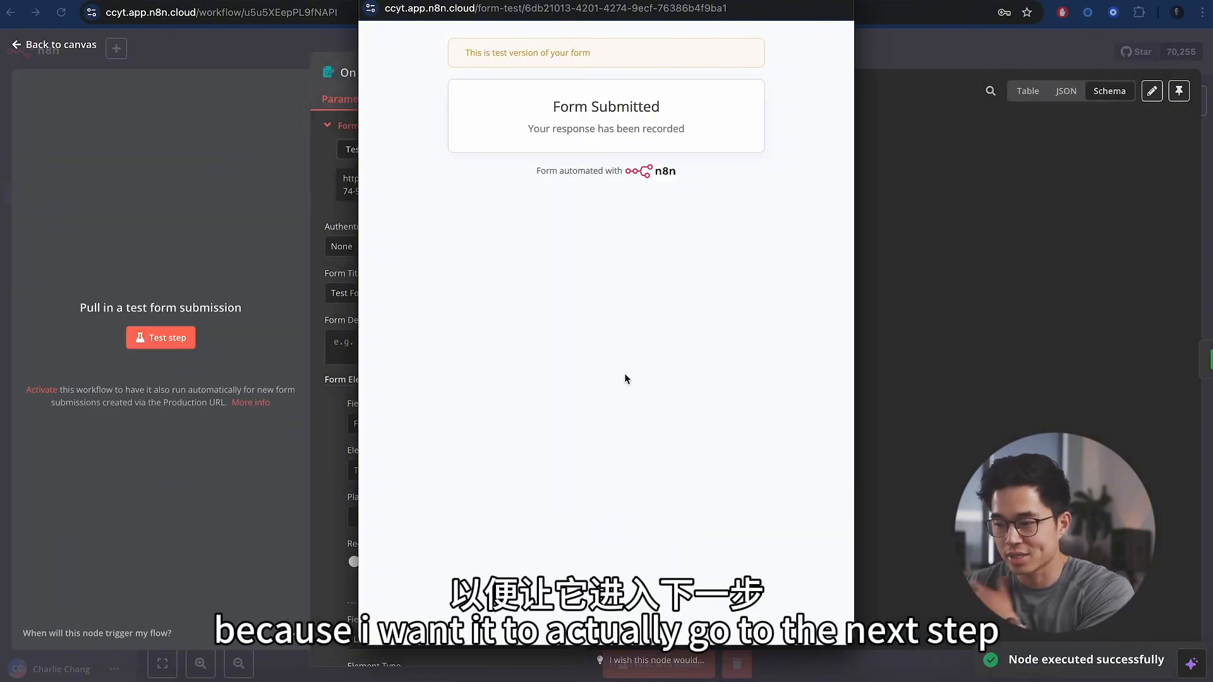
{"action": "left_click", "coordinate": [372, 2]}
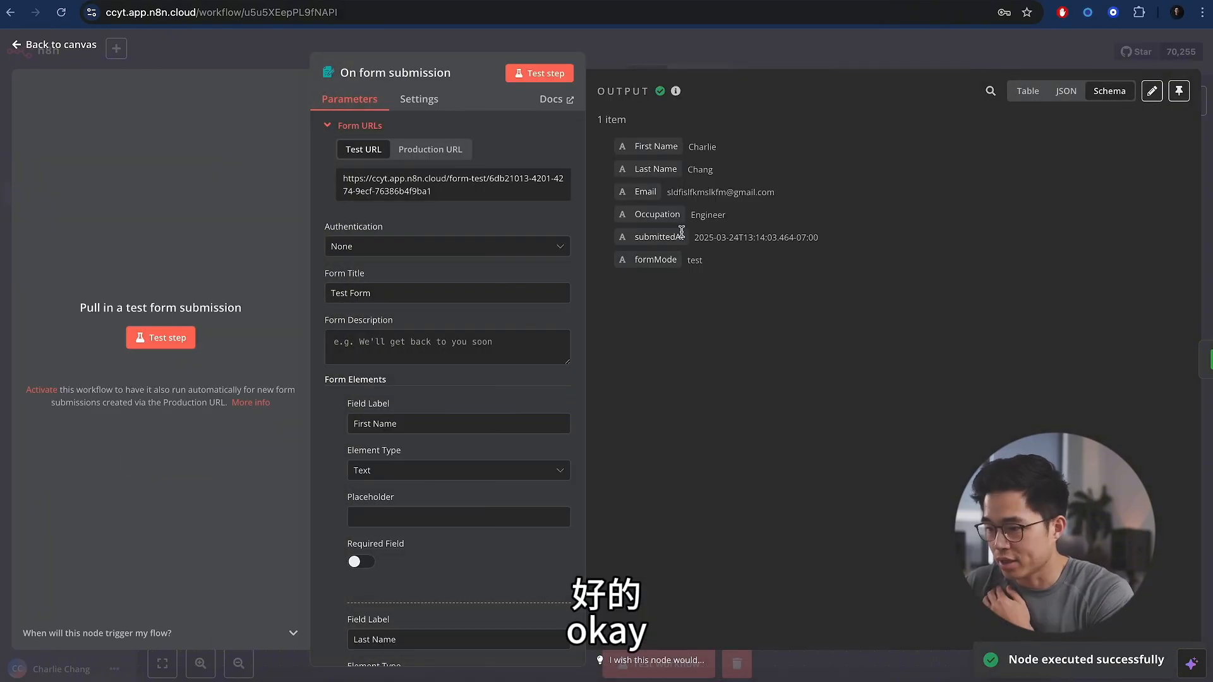
{"action": "left_click", "coordinate": [1179, 91]}
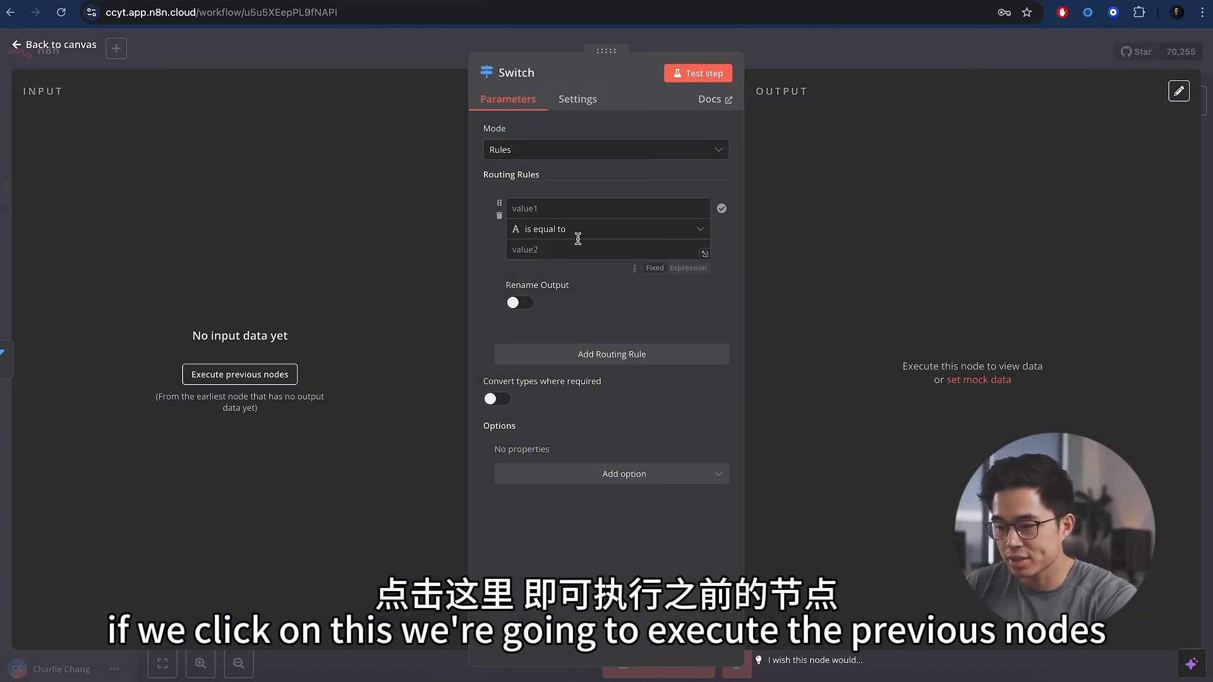
- Set the Switch's first routing rule to Occupation is equal to Engineer
{"action": "left_click", "coordinate": [272, 375]}
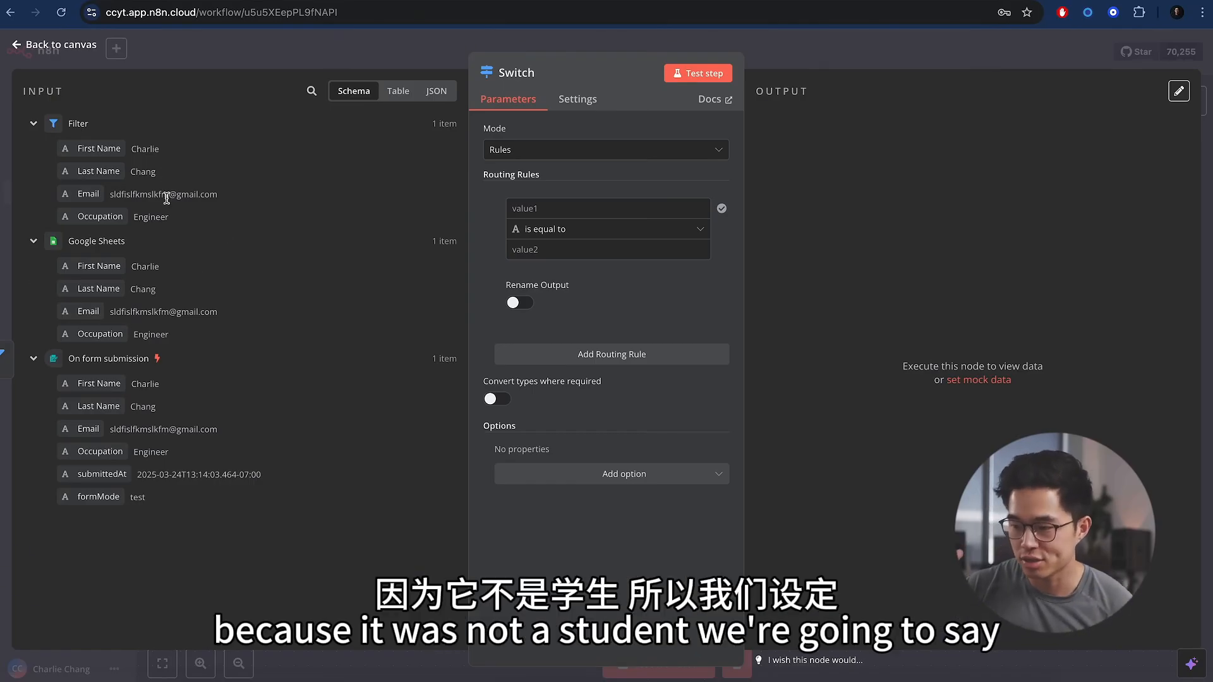
{"action": "left_click_drag", "start_coordinate": [88, 216], "coordinate": [582, 212]}
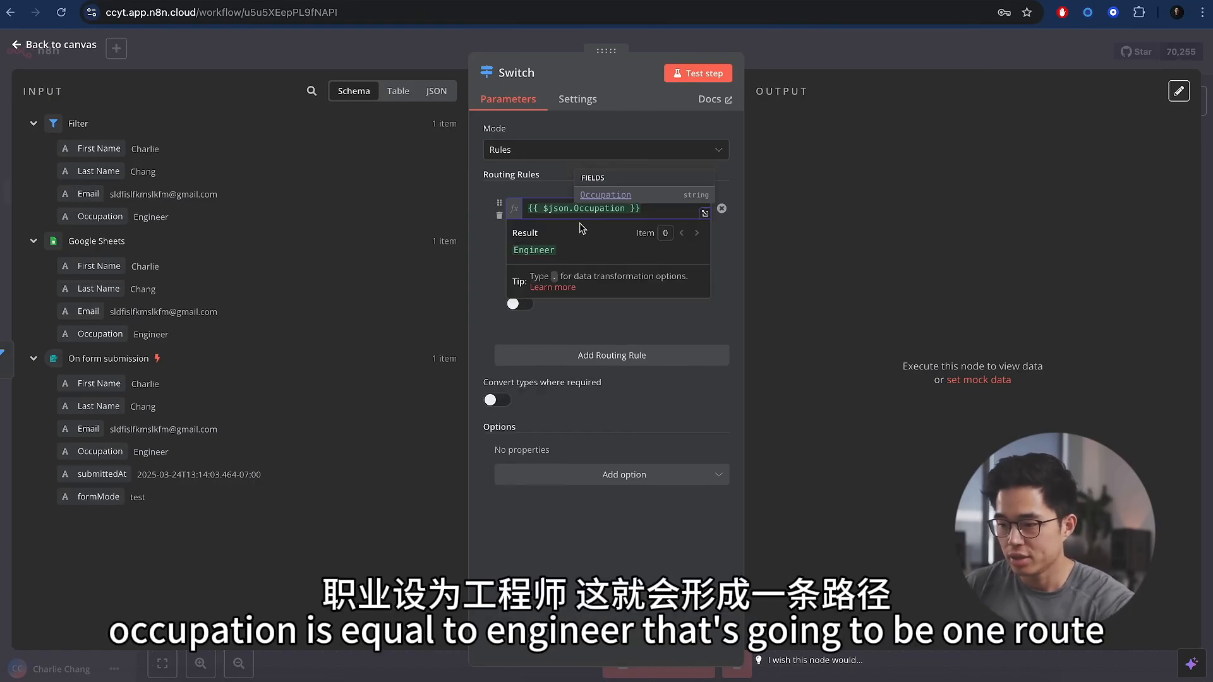
{"action": "left_click", "coordinate": [556, 251]}
{"action": "type", "text": "Eng"}
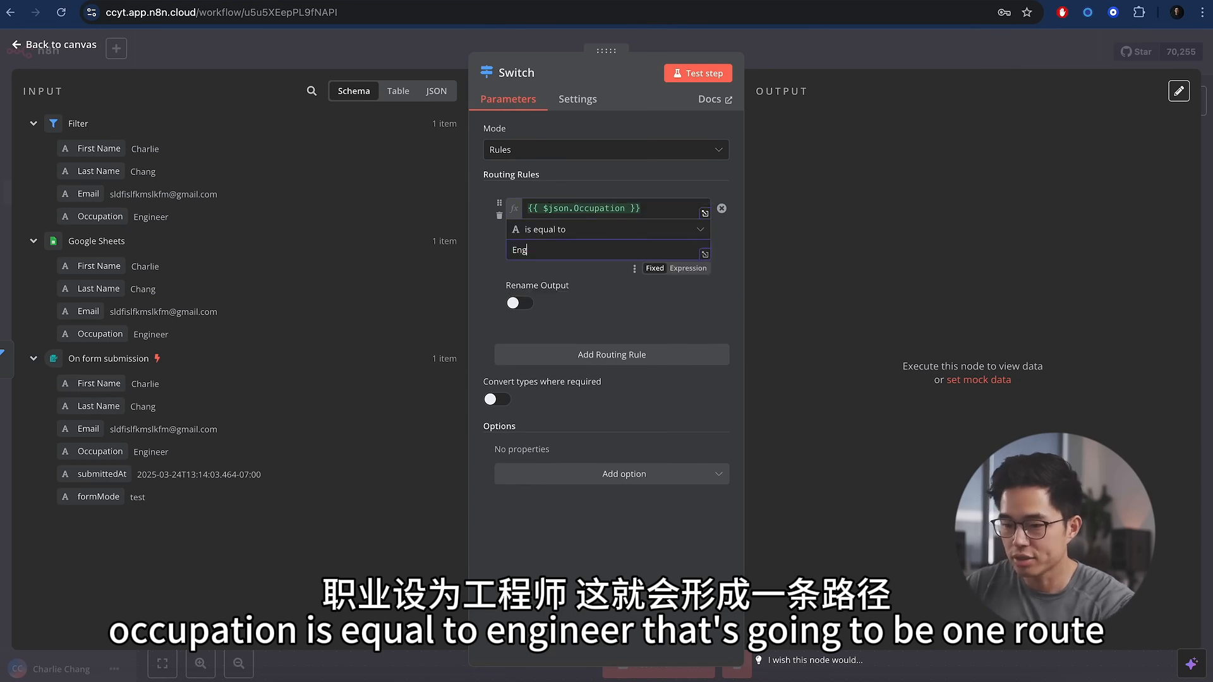
{"action": "type", "text": "ineer"}
- Add a second rule, Occupation is equal to Doctor, and test the Switch
{"action": "left_click", "coordinate": [622, 355]}
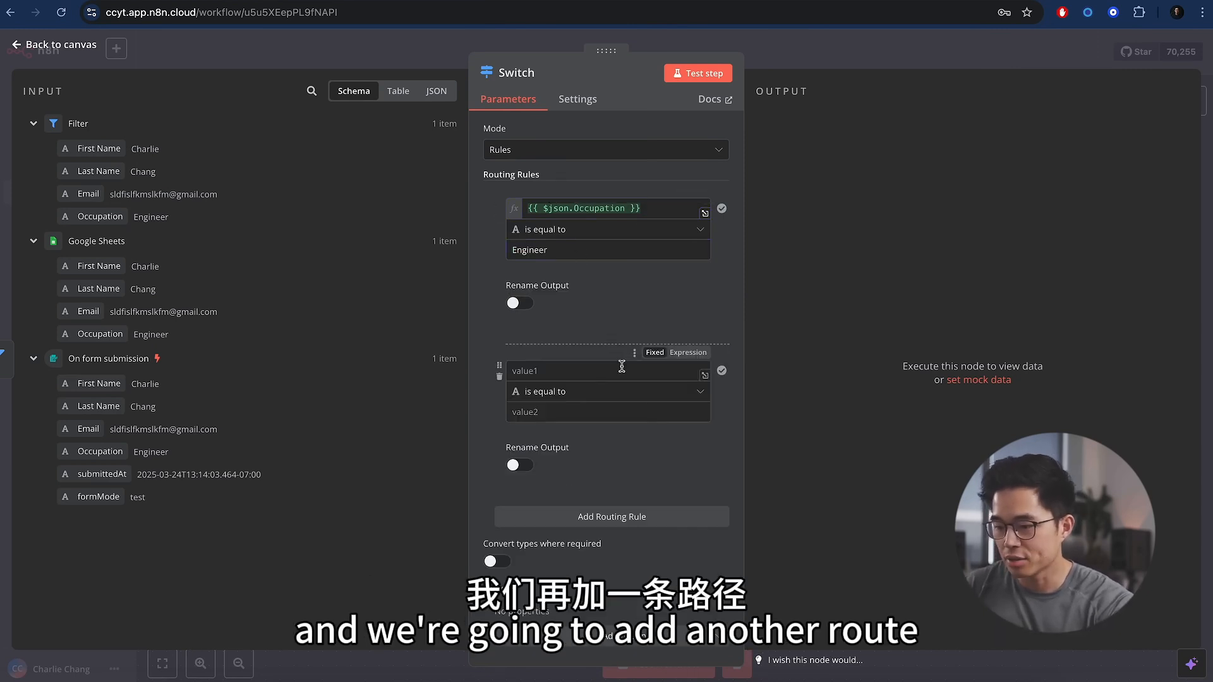
{"action": "left_click_drag", "start_coordinate": [95, 215], "coordinate": [537, 373]}
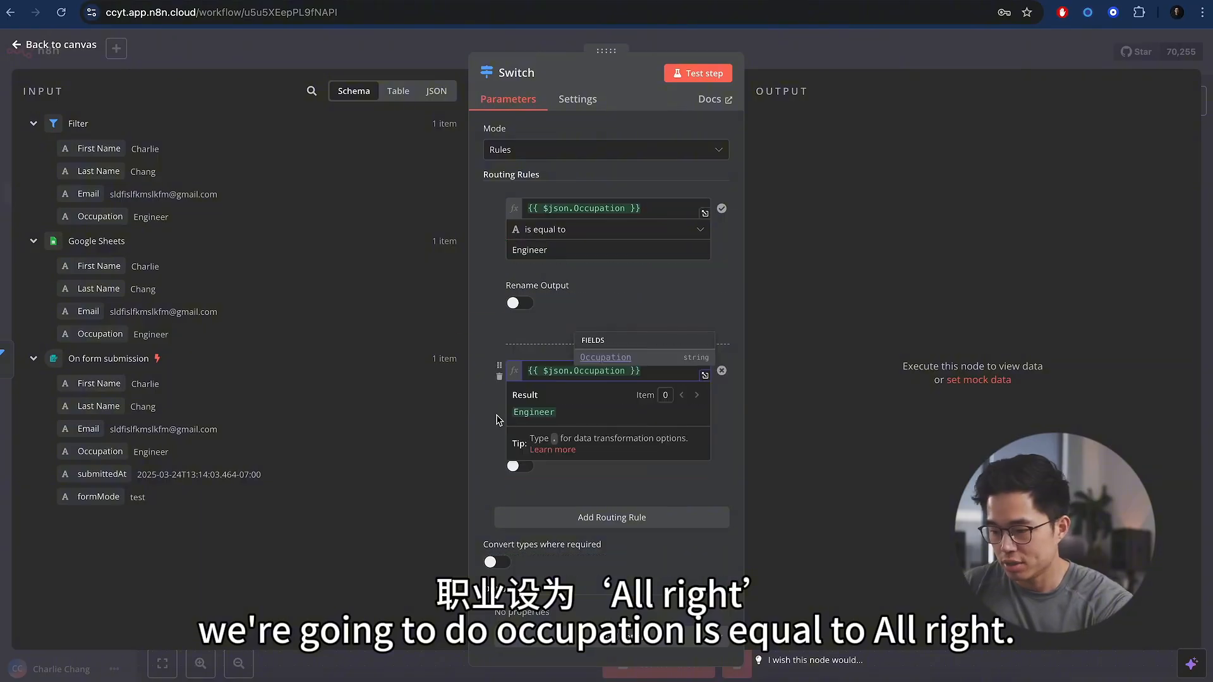
{"action": "left_click", "coordinate": [498, 421]}
{"action": "left_click", "coordinate": [536, 414]}
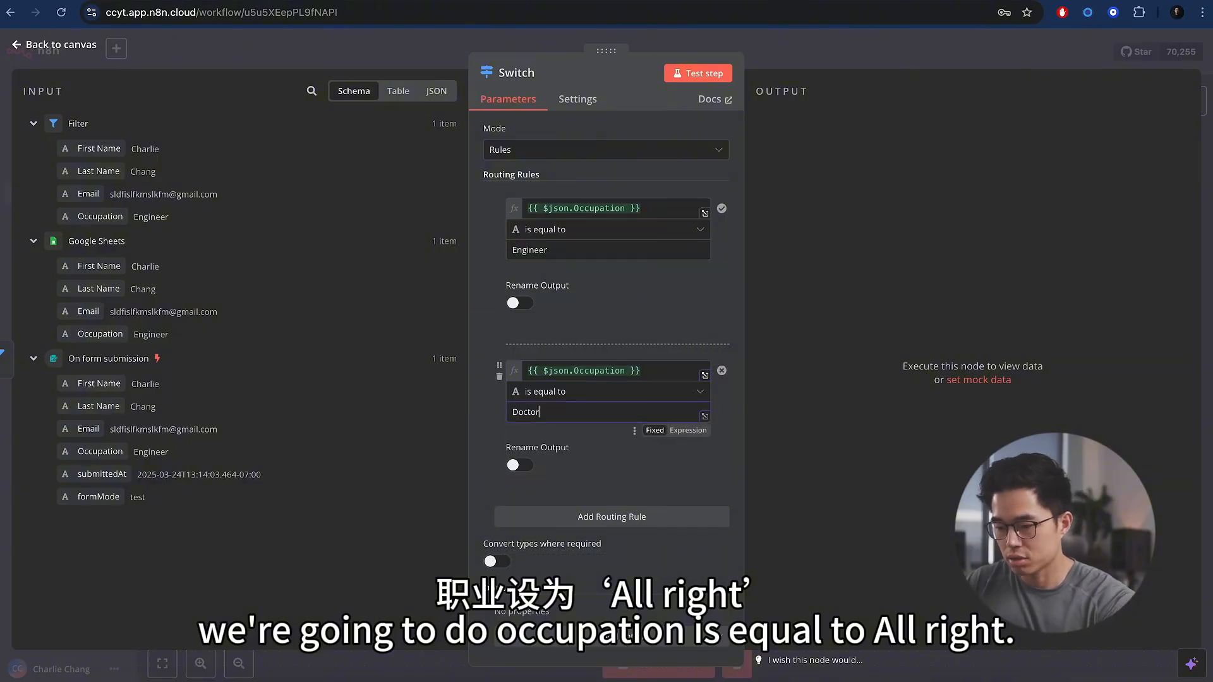
{"action": "left_click", "coordinate": [697, 74]}
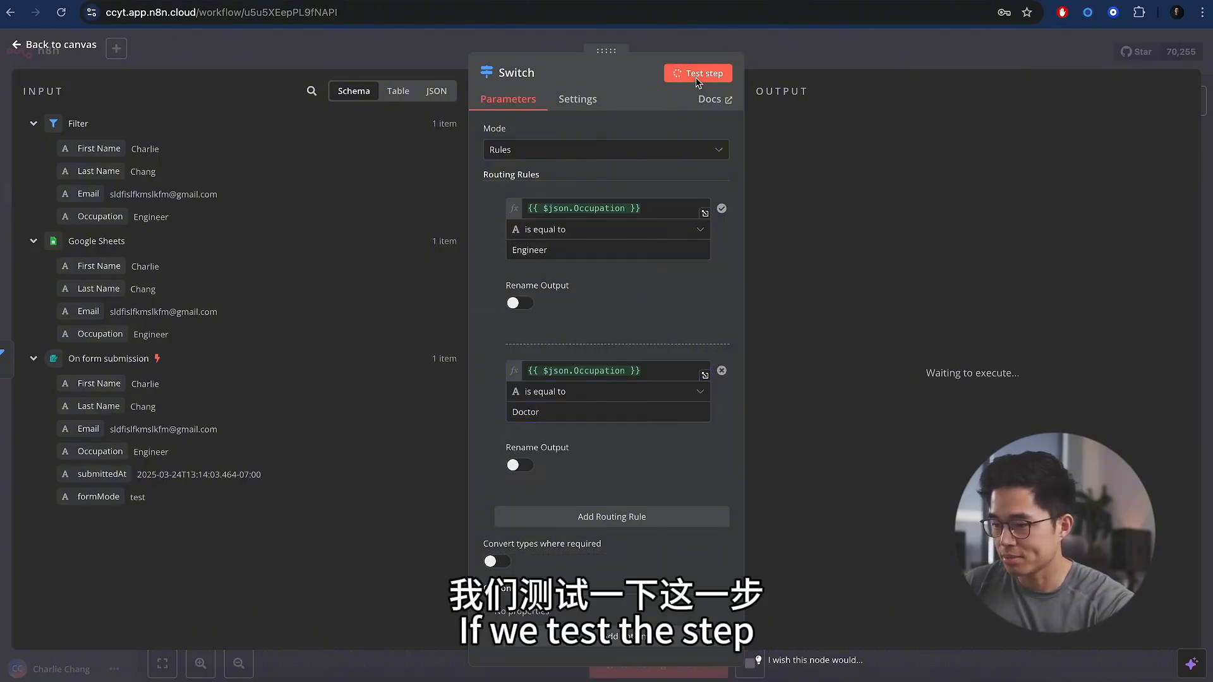
{"action": "left_click", "coordinate": [1005, 50]}
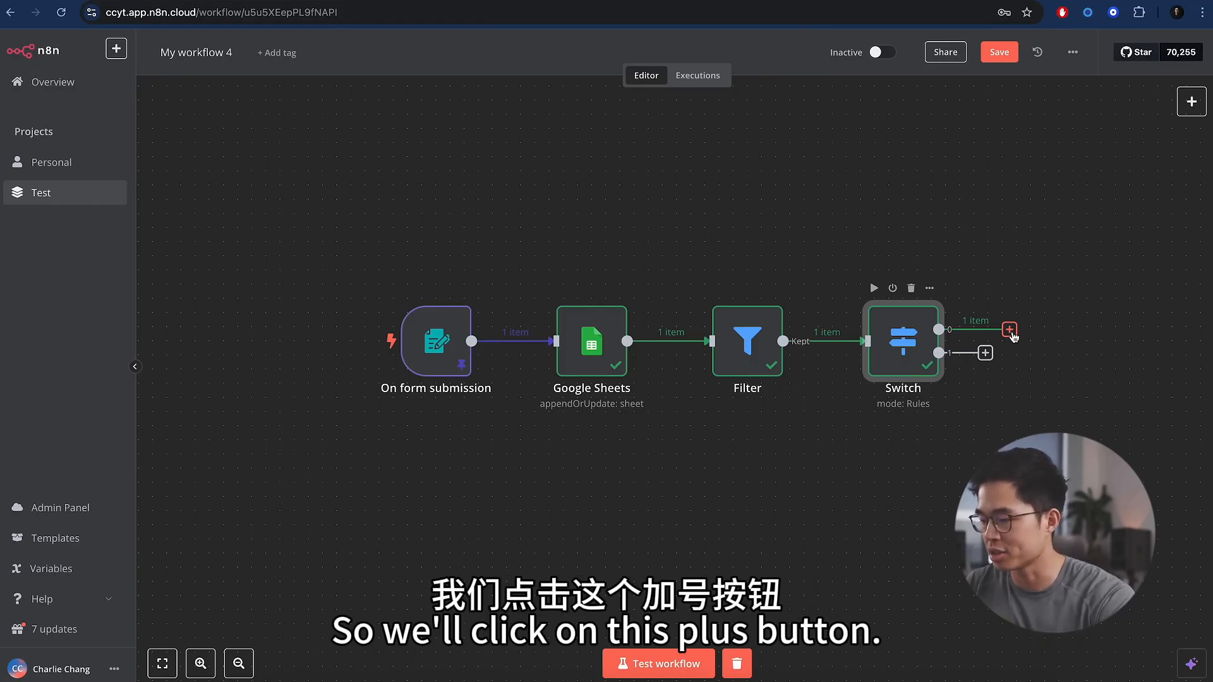
- Add a Gmail Send a message node after the Switch's first output
{"action": "left_click", "coordinate": [1010, 330]}
{"action": "type", "text": "gmail"}
{"action": "key", "text": "Return"}
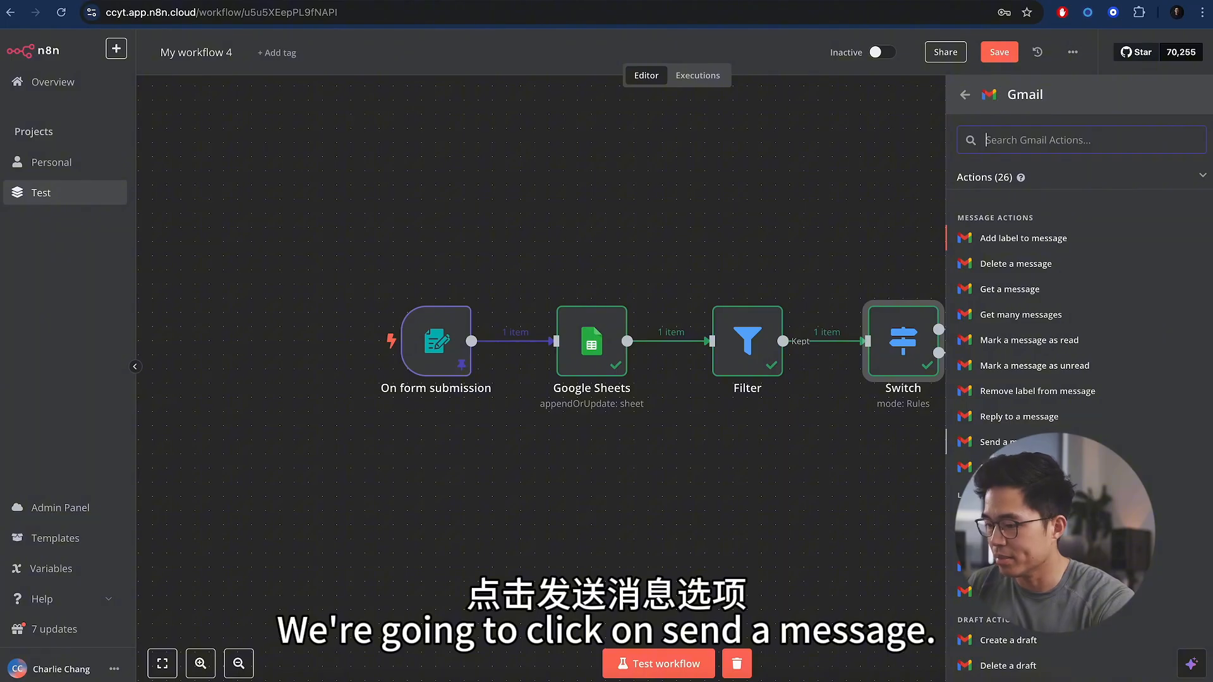
{"action": "left_click", "coordinate": [1005, 442]}
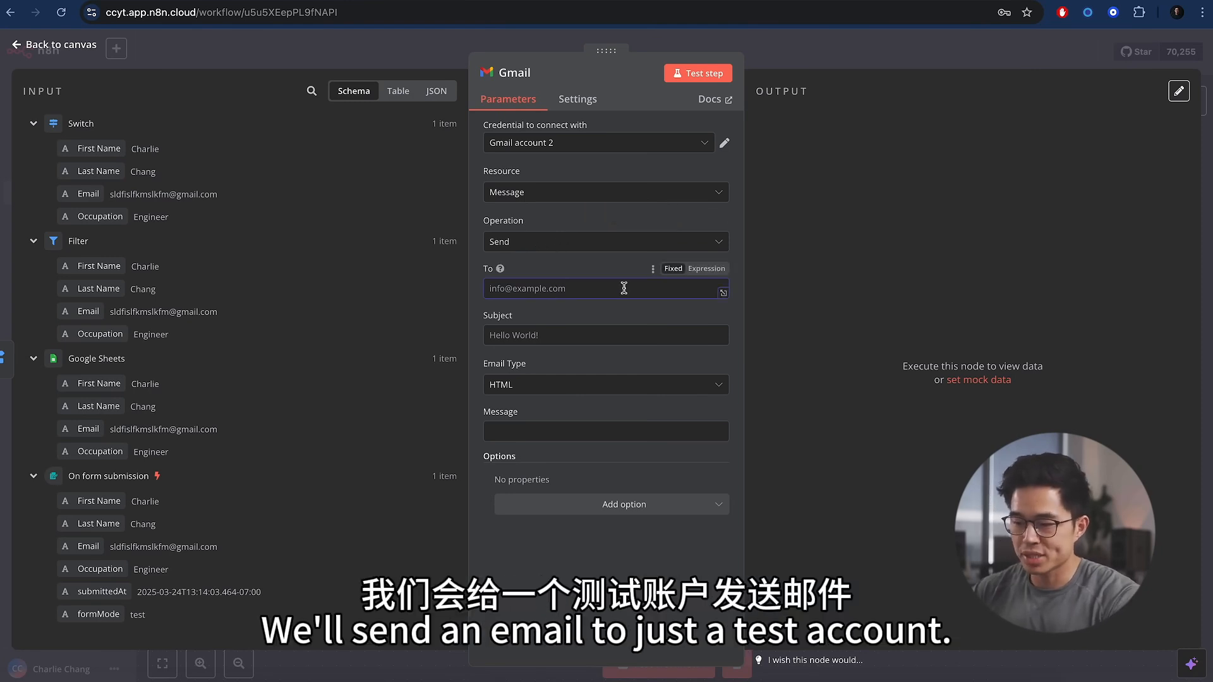
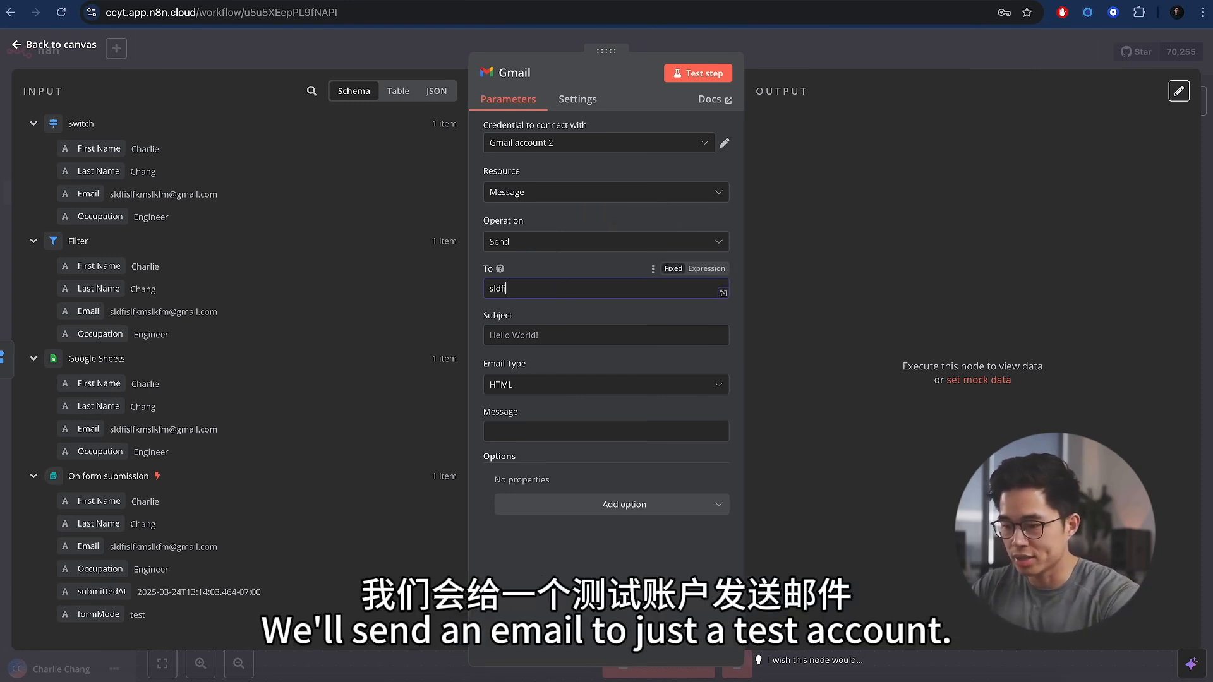
- Address the email to a test inbox with subject Hello and message 'Engineer lead'
{"action": "key", "text": "Tab"}
{"action": "type", "text": "Hello"}
{"action": "left_click", "coordinate": [544, 433]}
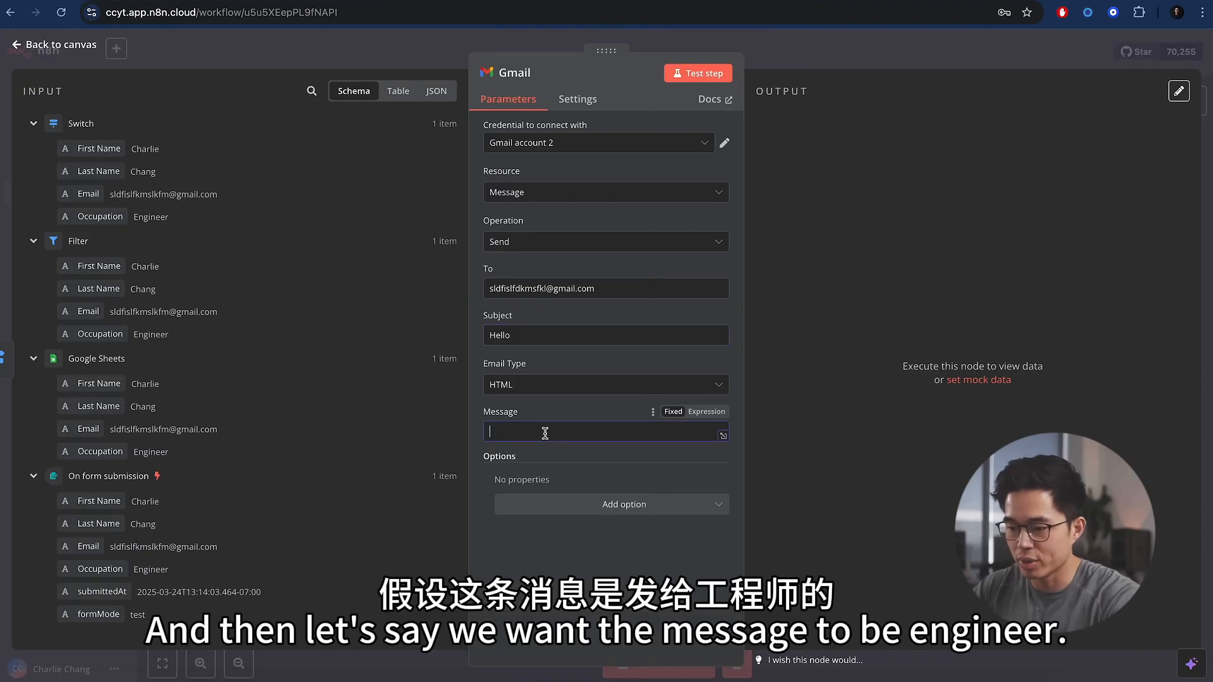
{"action": "type", "text": "Engineer lead"}
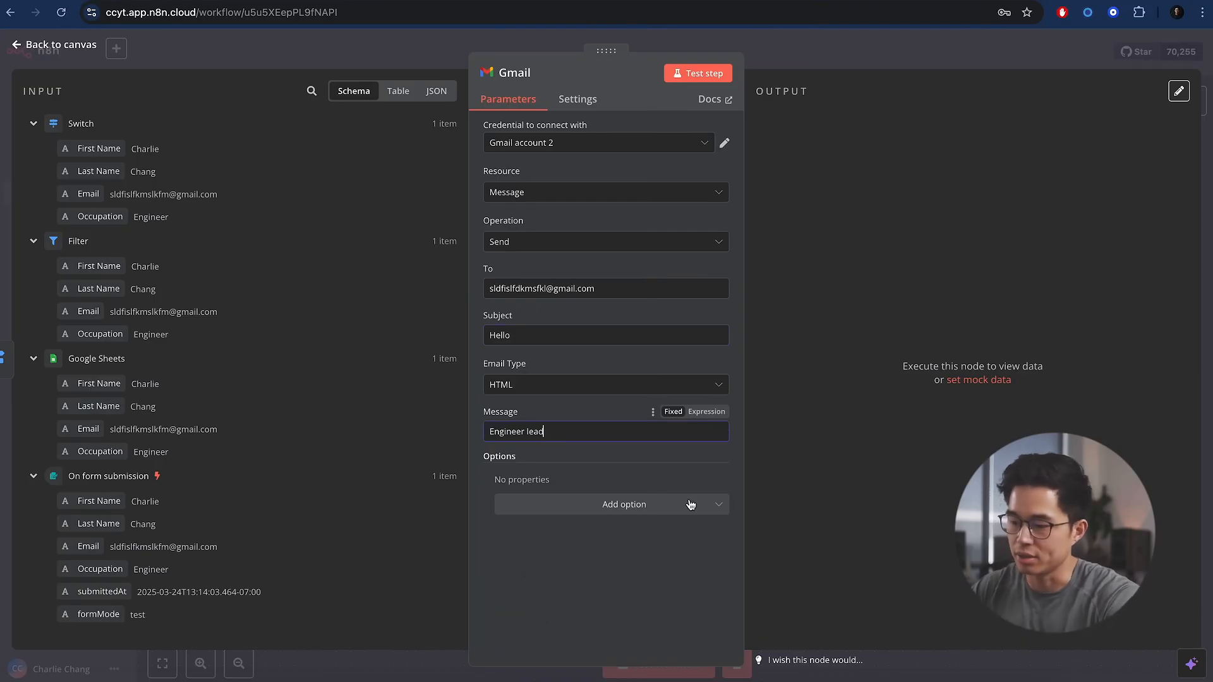
{"action": "key", "text": "Escape"}
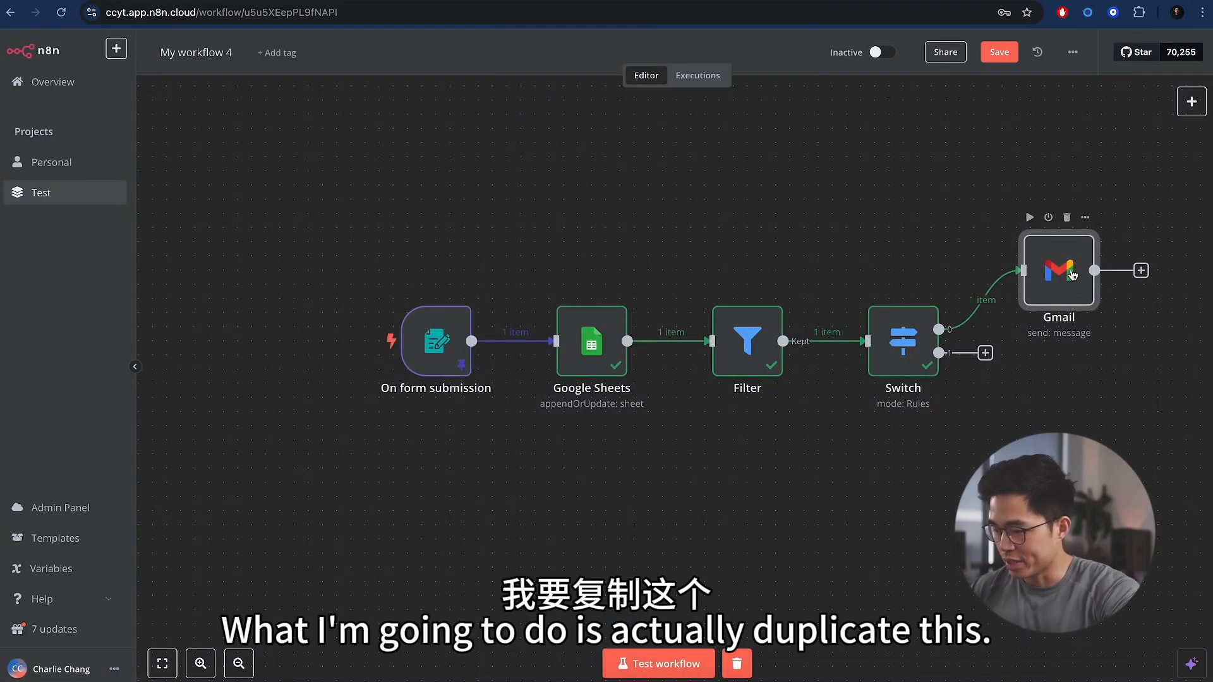
- Duplicate the Gmail node and attach the copy, Gmail1, to the Switch's second output
{"action": "right_click", "coordinate": [1073, 274]}
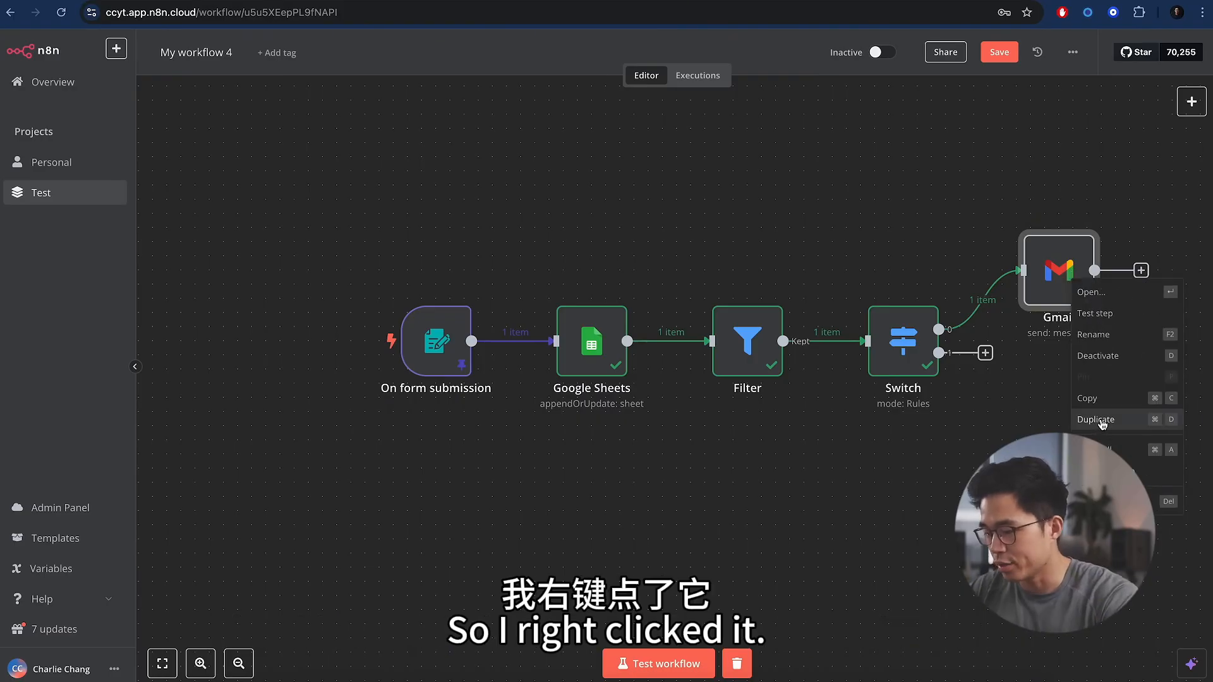
{"action": "left_click", "coordinate": [1113, 427]}
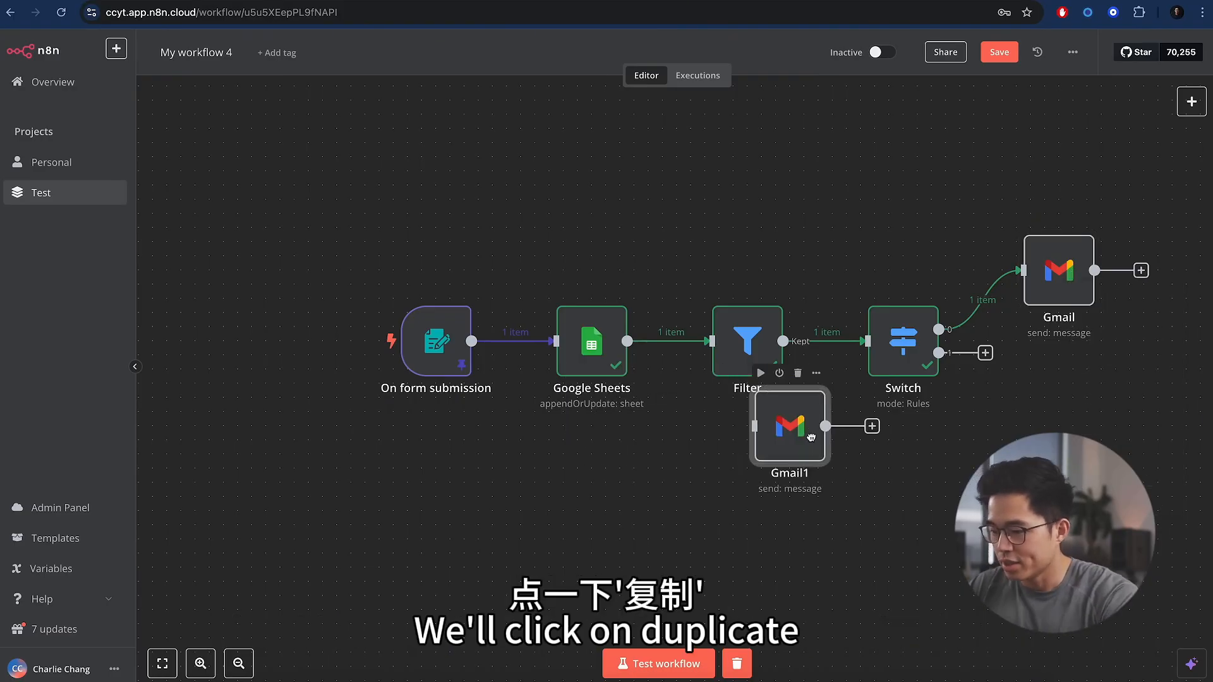
{"action": "left_click_drag", "start_coordinate": [790, 425], "coordinate": [1050, 374]}
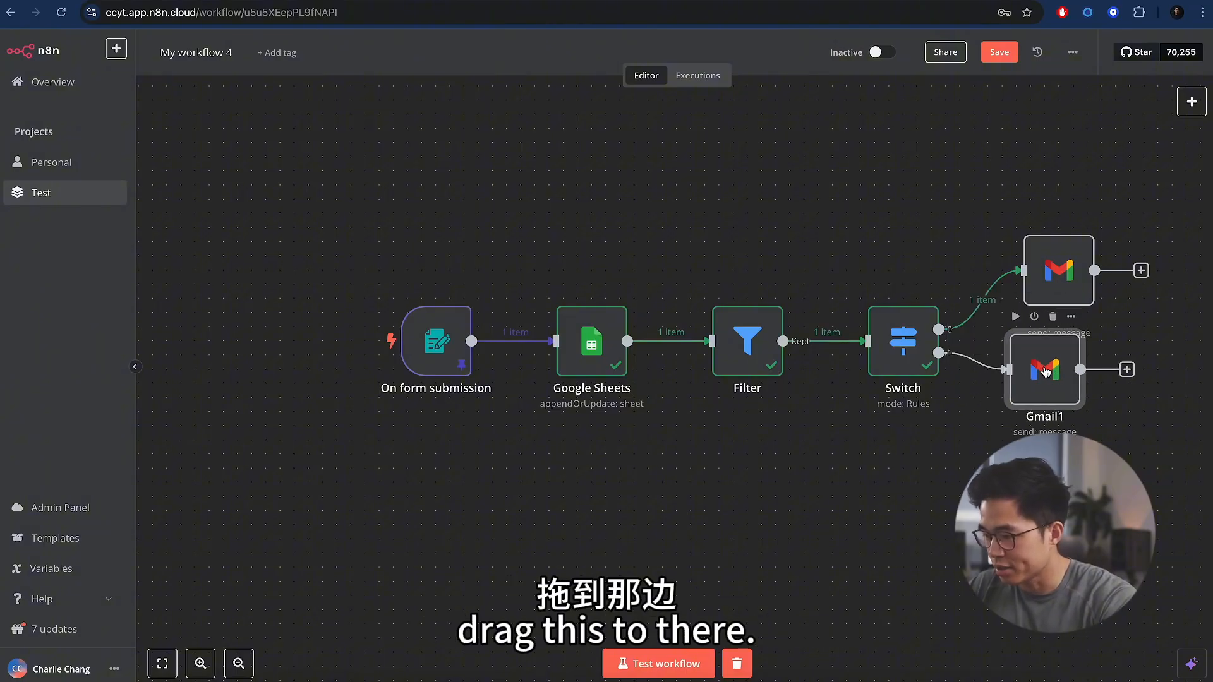
- In Gmail1's message, replace the word Engineer with Doctor
{"action": "double_click", "coordinate": [1046, 372]}
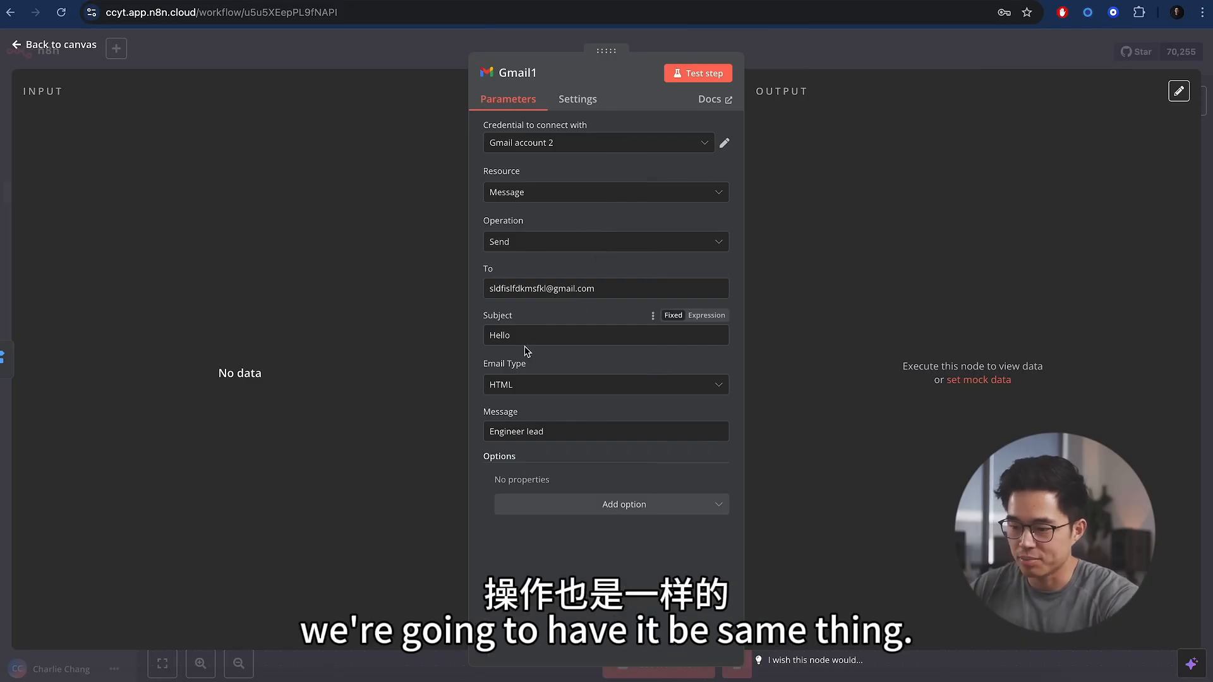
{"action": "left_click_drag", "start_coordinate": [524, 434], "coordinate": [490, 430]}
{"action": "type", "text": "Doctor"}
{"action": "key", "text": "Escape"}
{"action": "scroll", "coordinate": [499, 431], "scroll_direction": "right", "scroll_amount": 1}
{"action": "scroll", "coordinate": [499, 431], "scroll_direction": "right", "scroll_amount": 2}
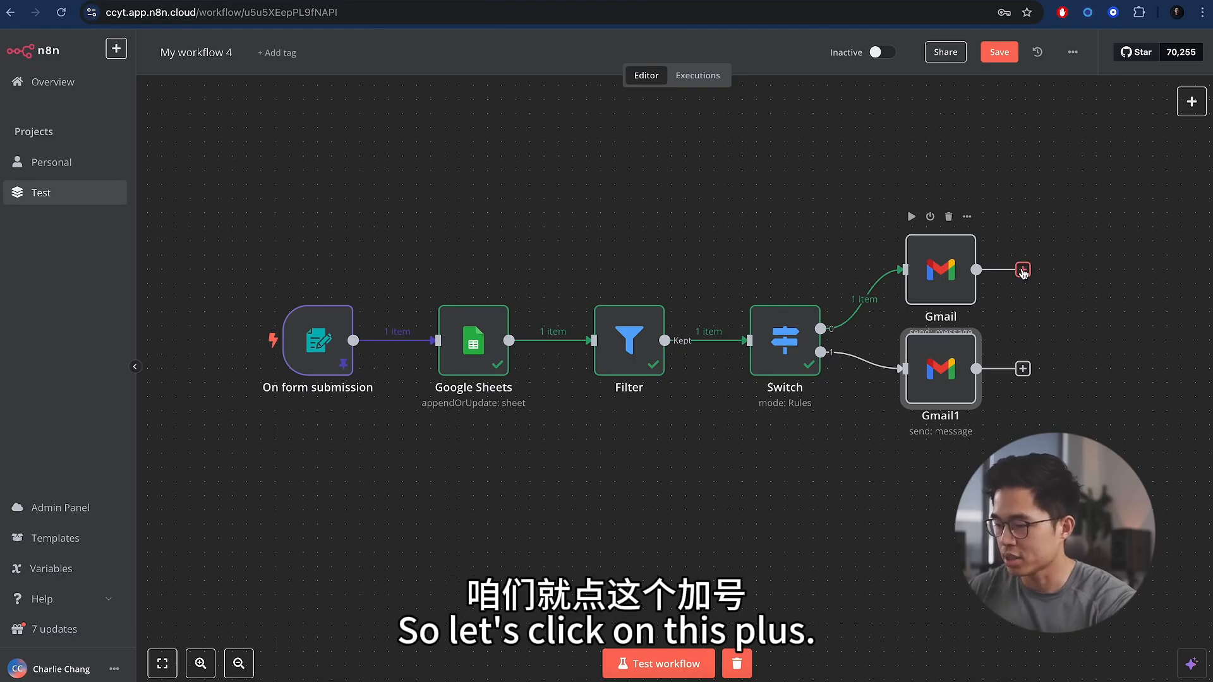
- Add a Merge node after Gmail and connect Gmail1's output to its Input 2
{"action": "left_click", "coordinate": [1023, 270]}
{"action": "type", "text": "merge"}
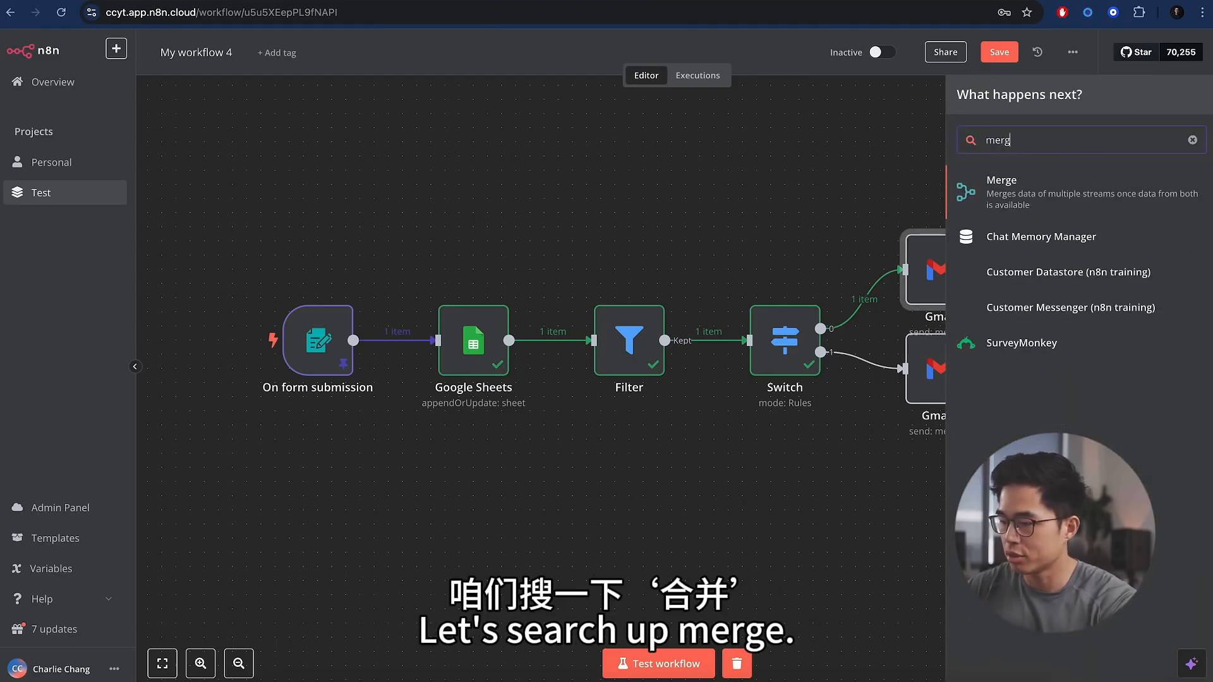
{"action": "key", "text": "Return"}
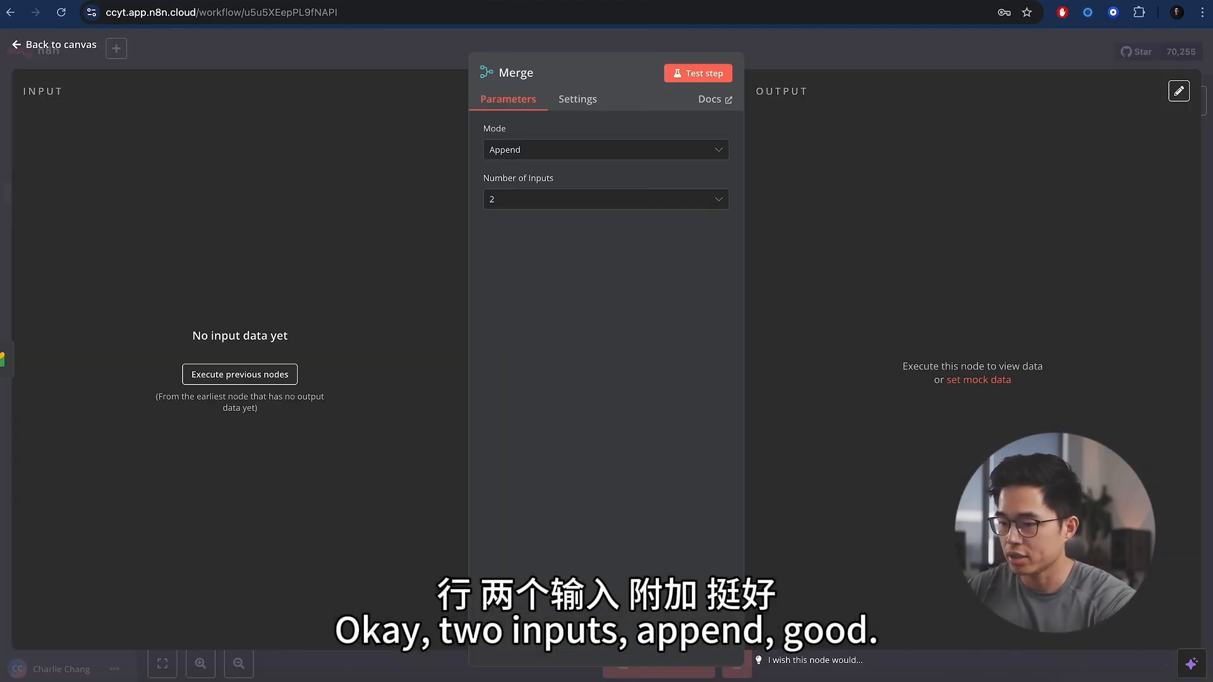
{"action": "left_click", "coordinate": [975, 55]}
{"action": "left_click_drag", "start_coordinate": [1025, 372], "coordinate": [1100, 345]}
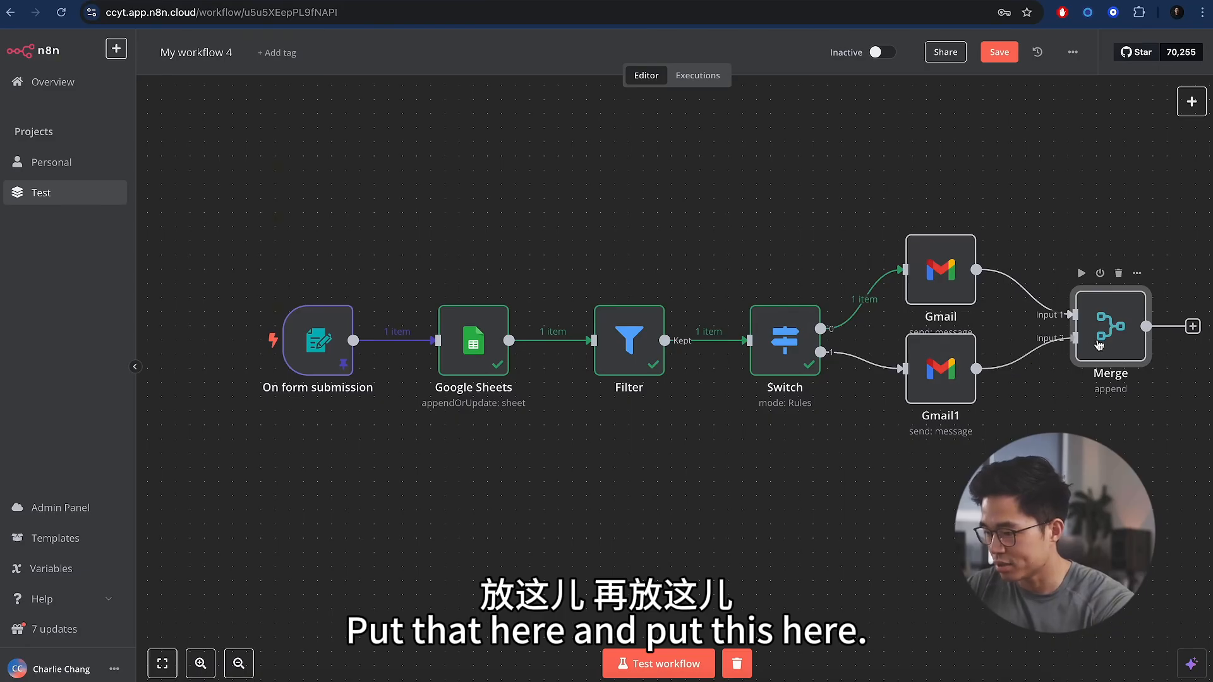
{"action": "left_click", "coordinate": [1074, 449]}
{"action": "scroll", "coordinate": [1074, 449], "scroll_direction": "right", "scroll_amount": 2}
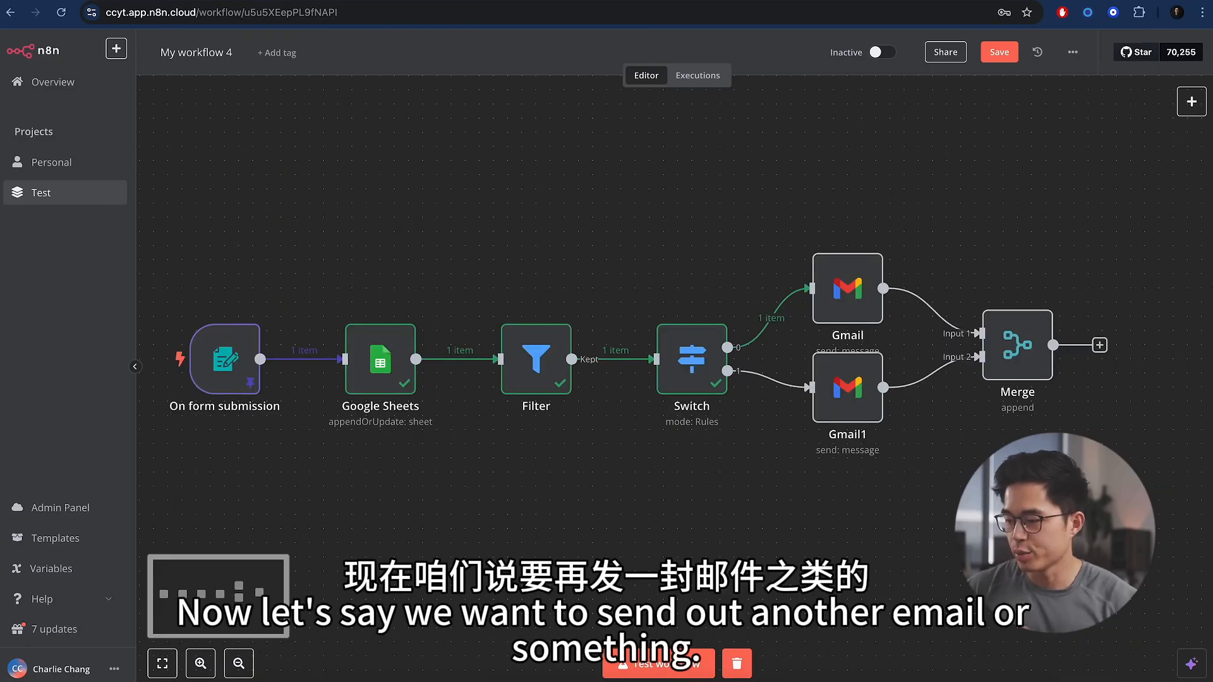
- Add a Gmail 'Send a message' node after the Merge node
{"action": "left_click", "coordinate": [1099, 345]}
{"action": "type", "text": "gmail"}
{"action": "left_click", "coordinate": [1034, 186]}
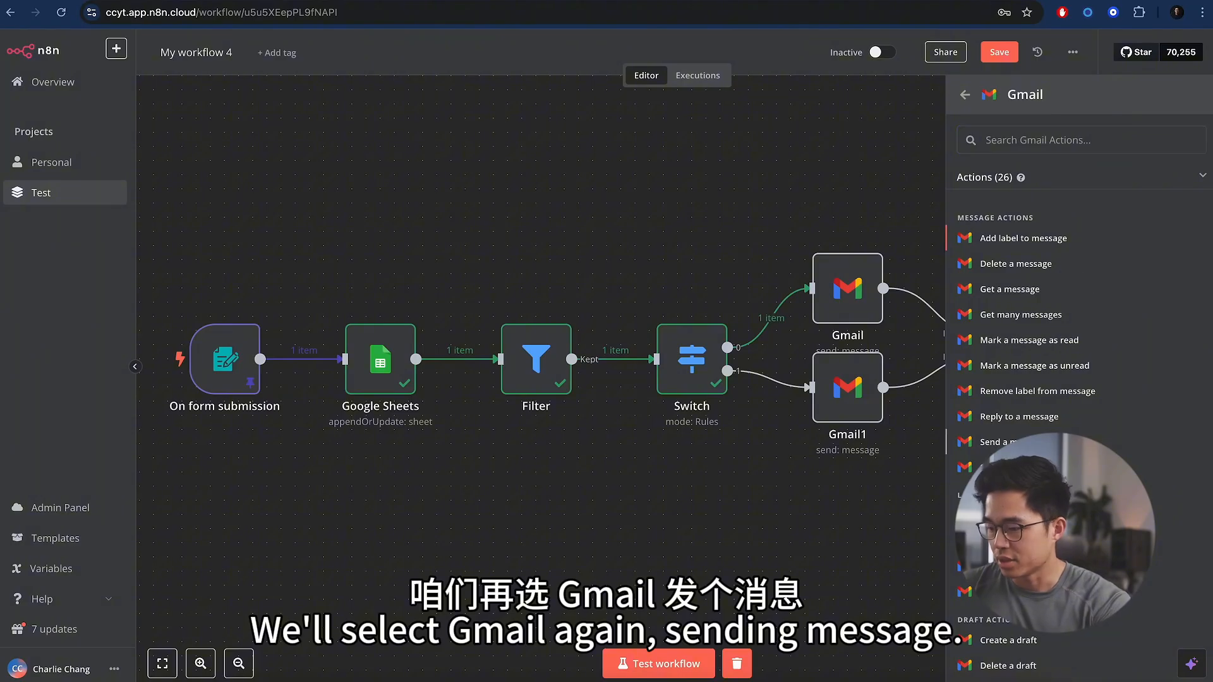
{"action": "left_click", "coordinate": [996, 441]}
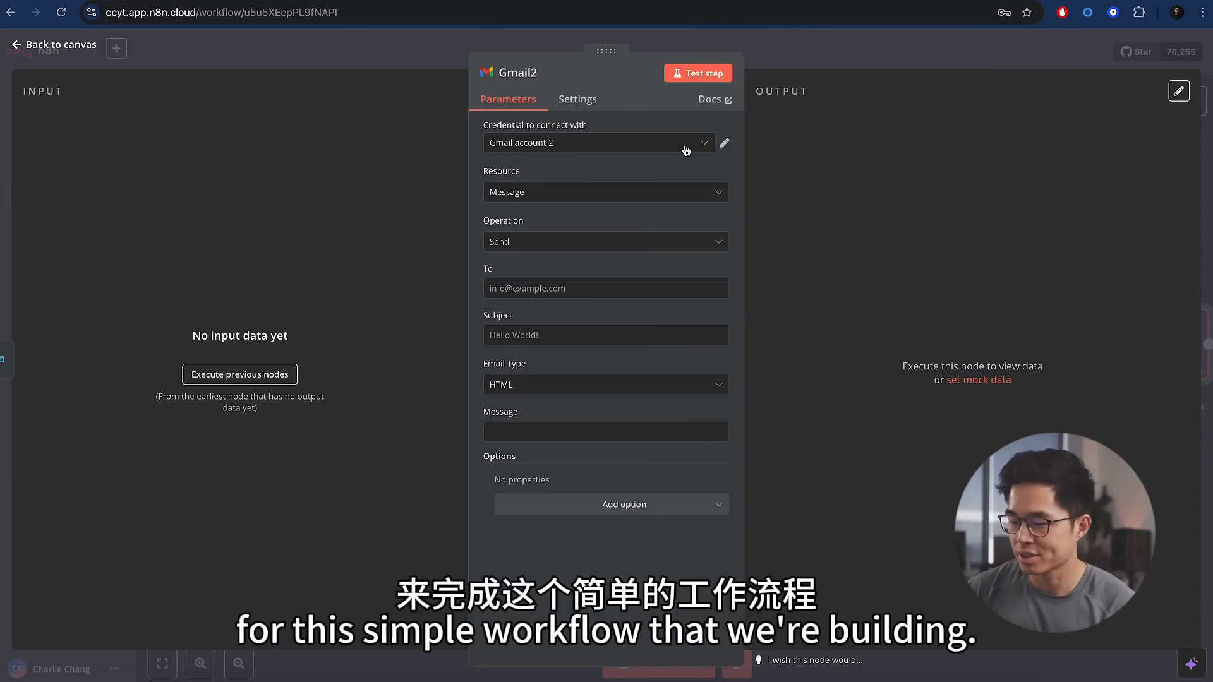
- Address Gmail2 to the leads inbox, set subject 'New lead', and start the message with 'You'
{"action": "left_click", "coordinate": [566, 286]}
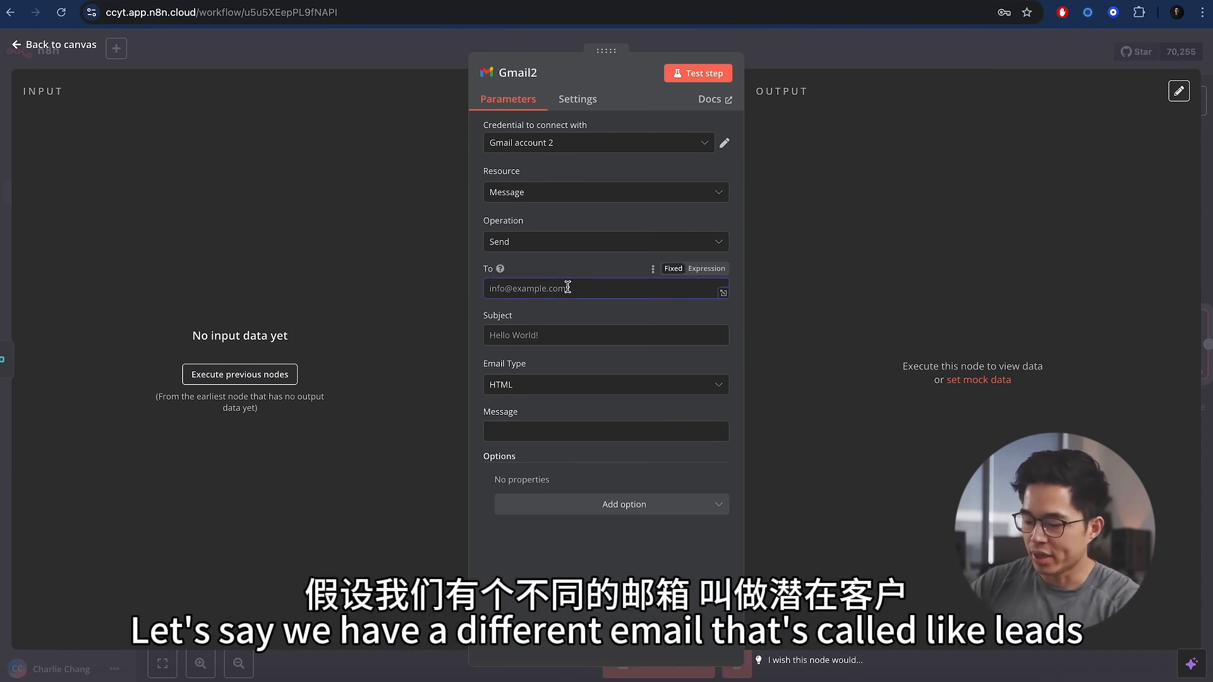
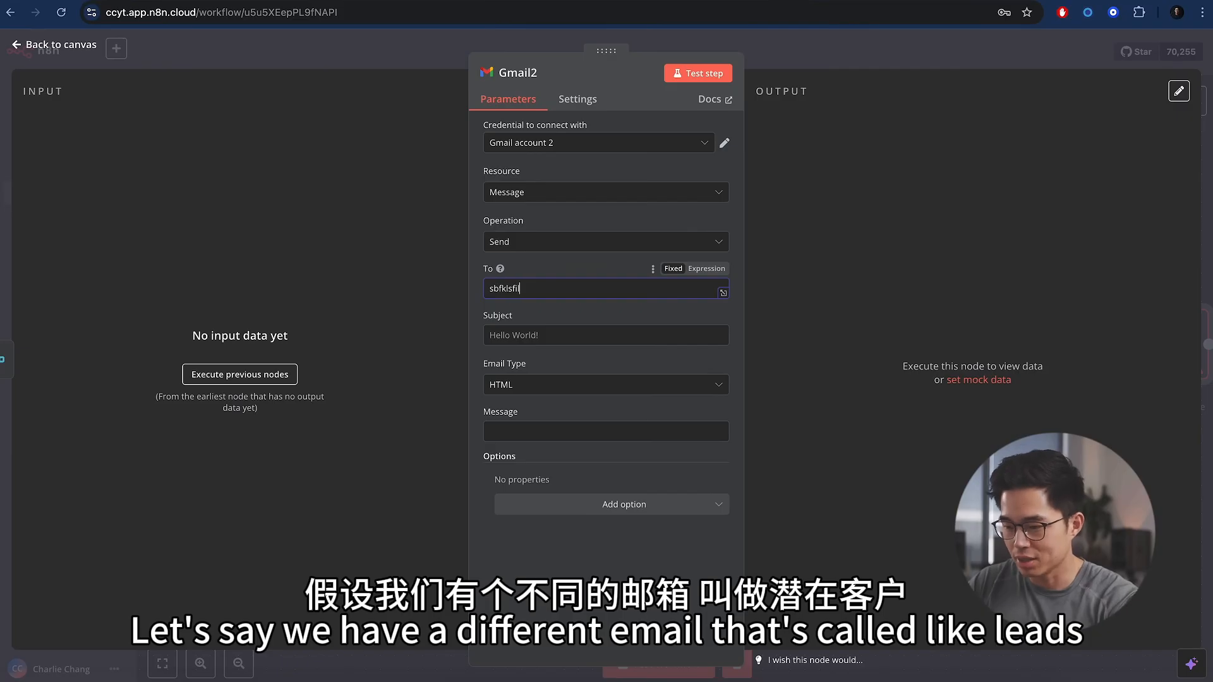
{"action": "key", "text": "Tab"}
{"action": "type", "text": "New lead"}
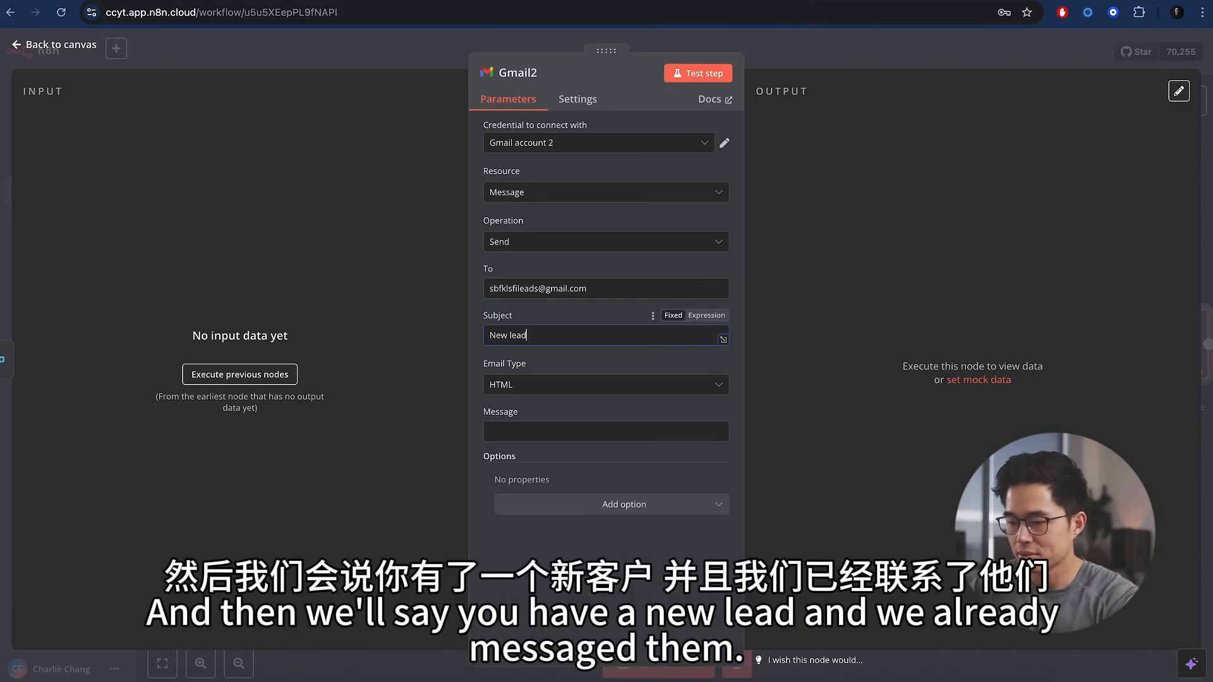
{"action": "left_click", "coordinate": [561, 433]}
{"action": "type", "text": "You"}
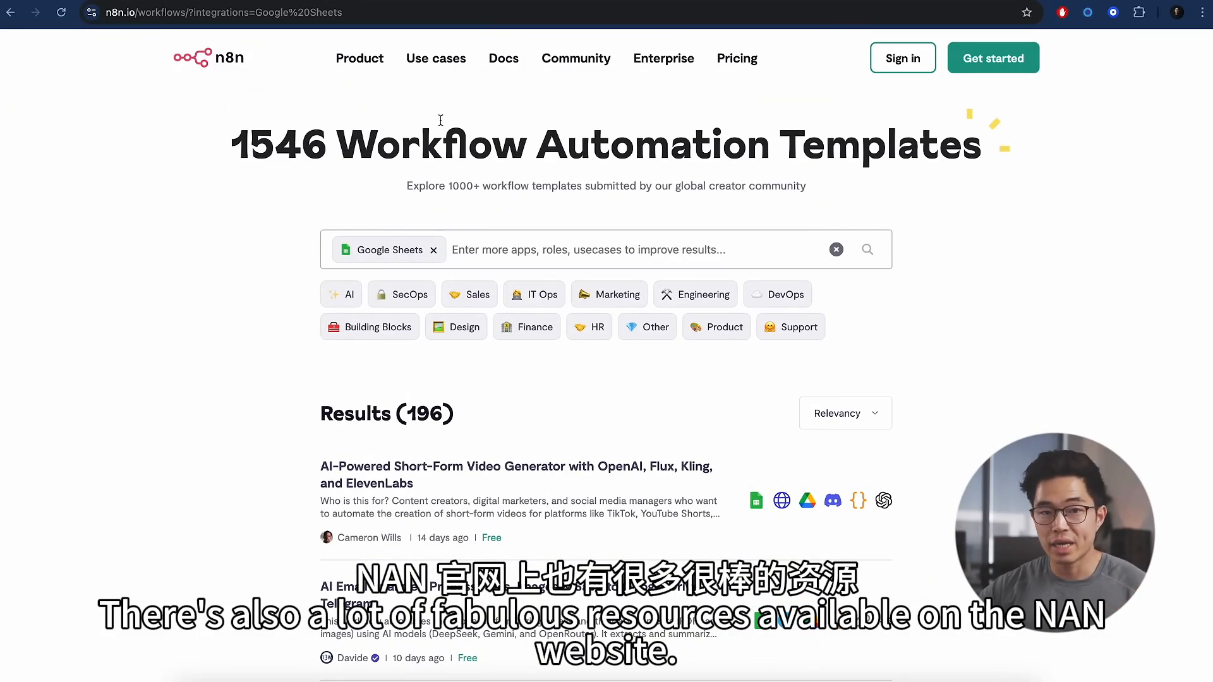
{"action": "mouse_move", "coordinate": [591, 68]}
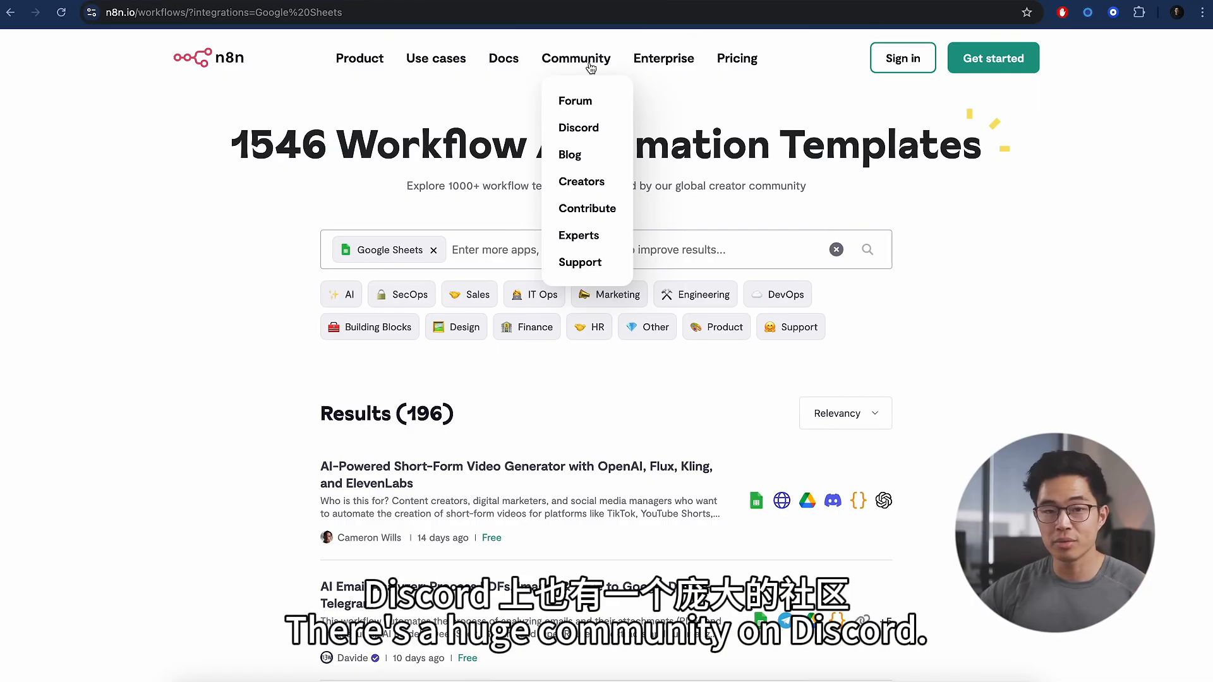
{"action": "mouse_move", "coordinate": [447, 65]}
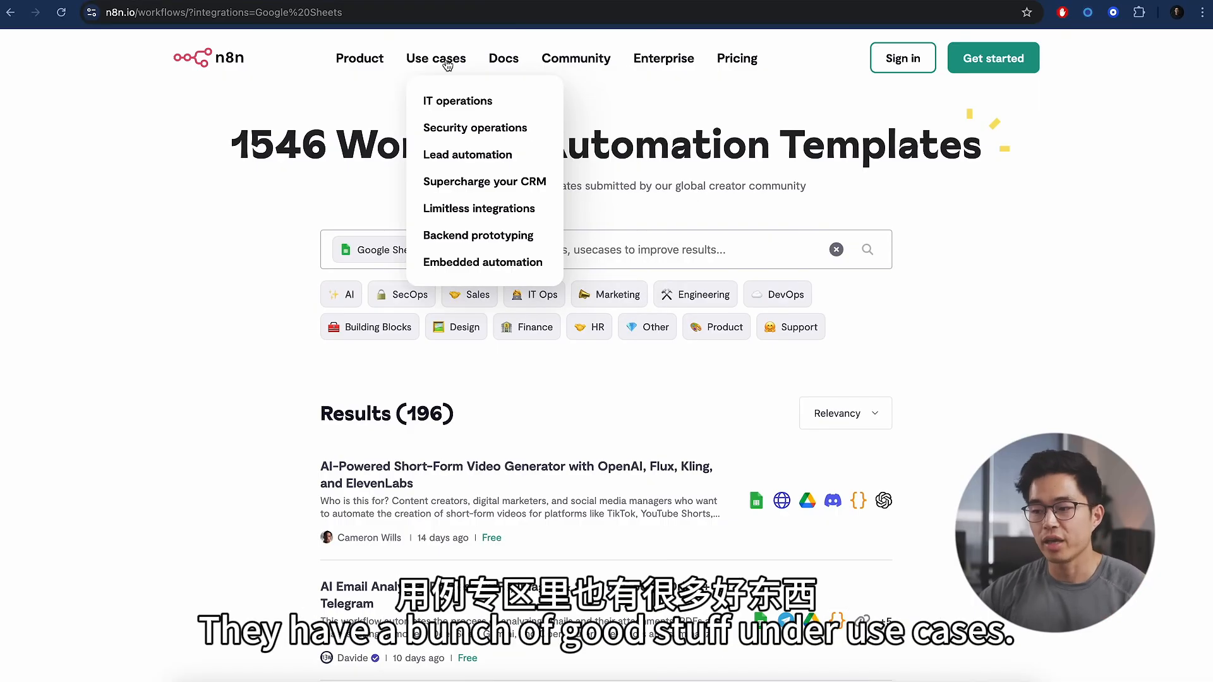